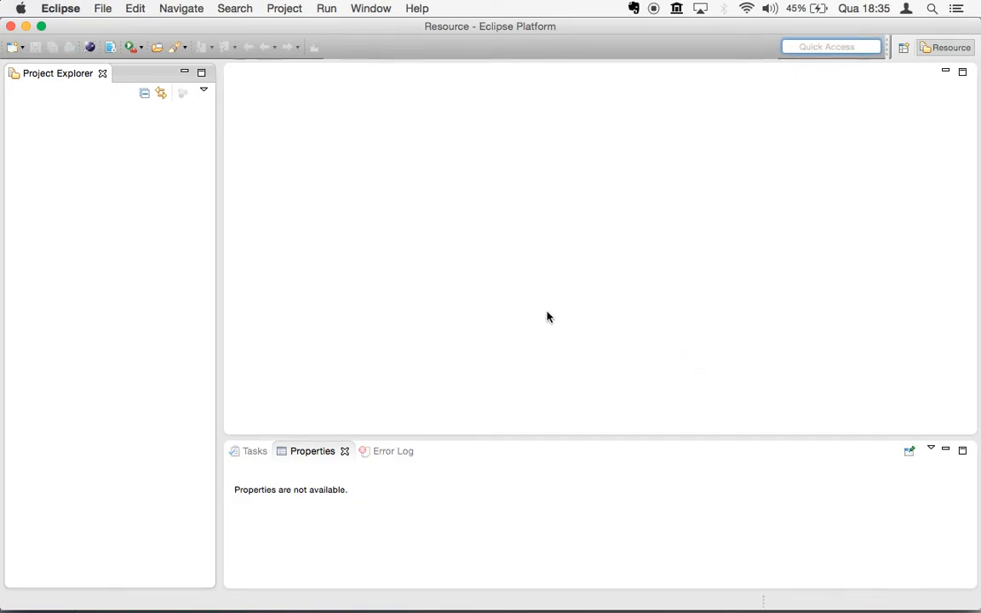
Step: Switch to the main Eclipse workbench, review the launched application's console log, and clear the console
{"action": "key", "text": "super+Tab"}
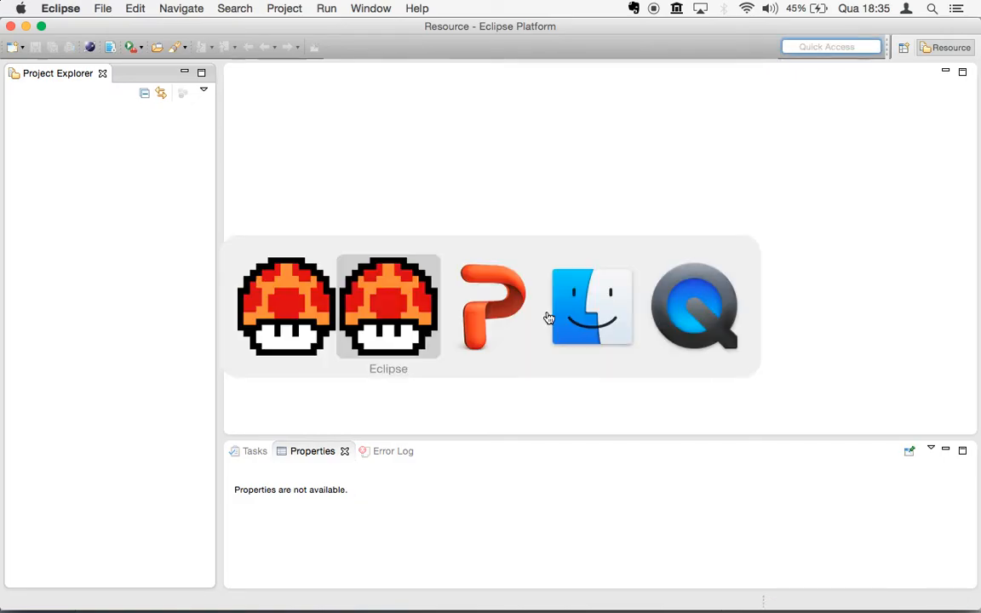
{"action": "scroll", "coordinate": [596, 490], "scroll_direction": "up", "scroll_amount": 10}
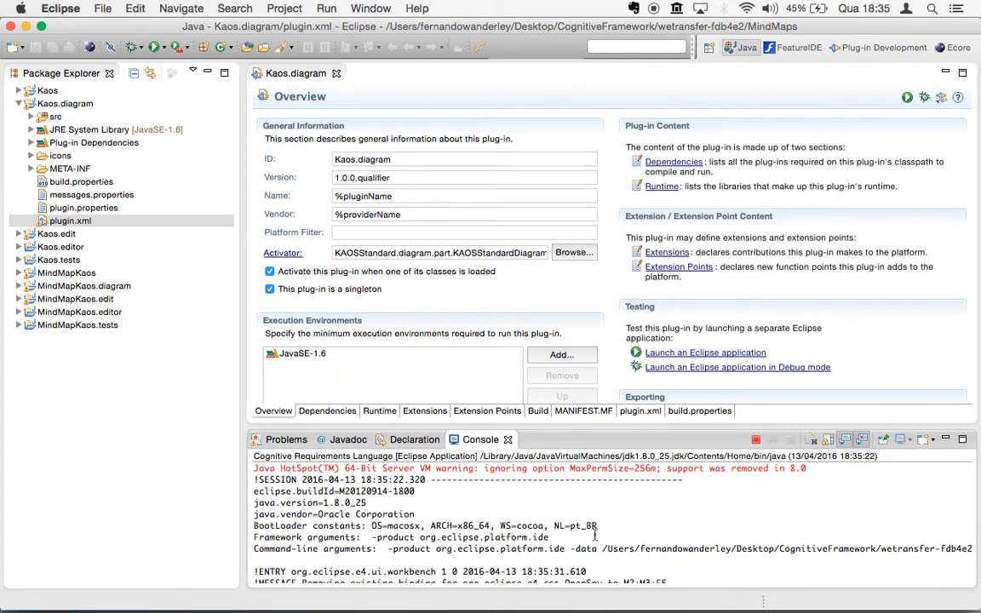
{"action": "scroll", "coordinate": [596, 535], "scroll_direction": "down", "scroll_amount": 8}
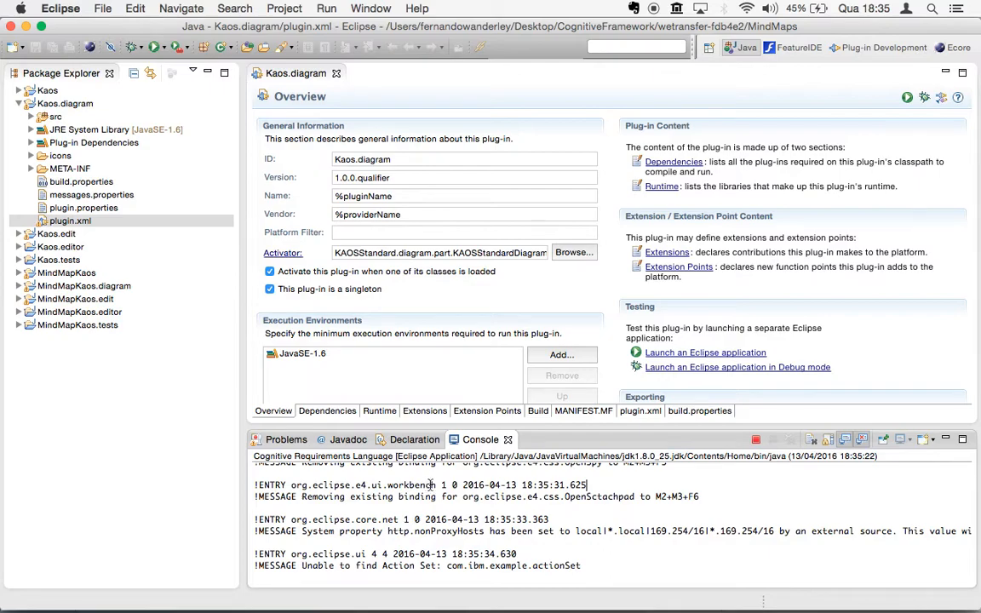
{"action": "left_click_drag", "start_coordinate": [441, 484], "coordinate": [558, 496]}
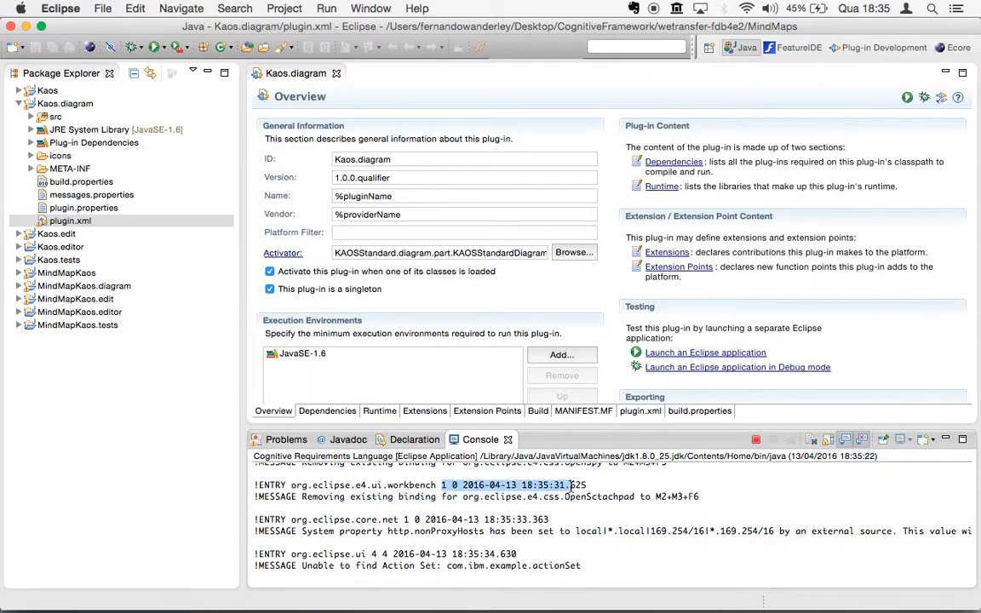
{"action": "left_click", "coordinate": [610, 485]}
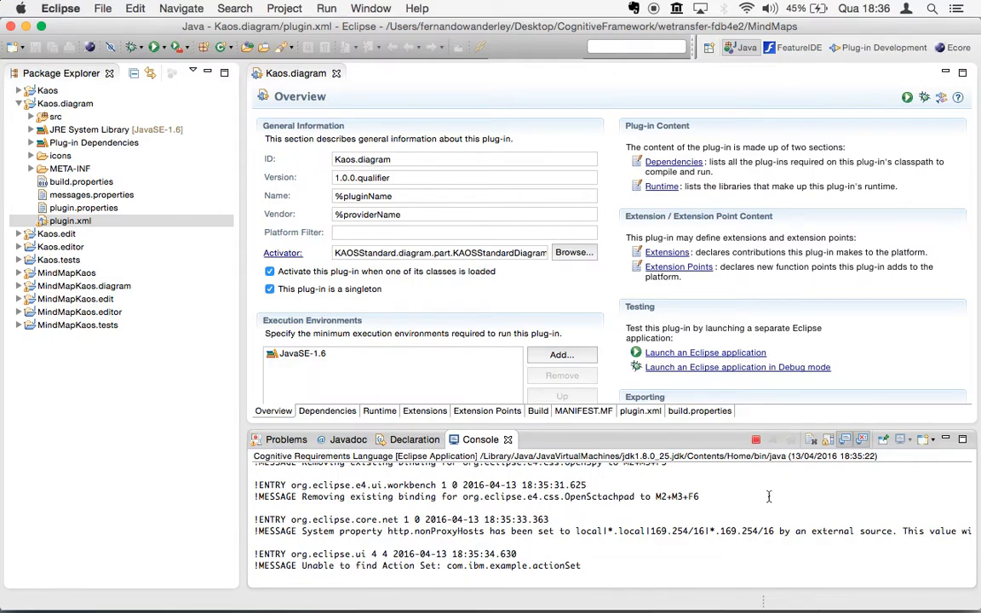
{"action": "left_click", "coordinate": [811, 441]}
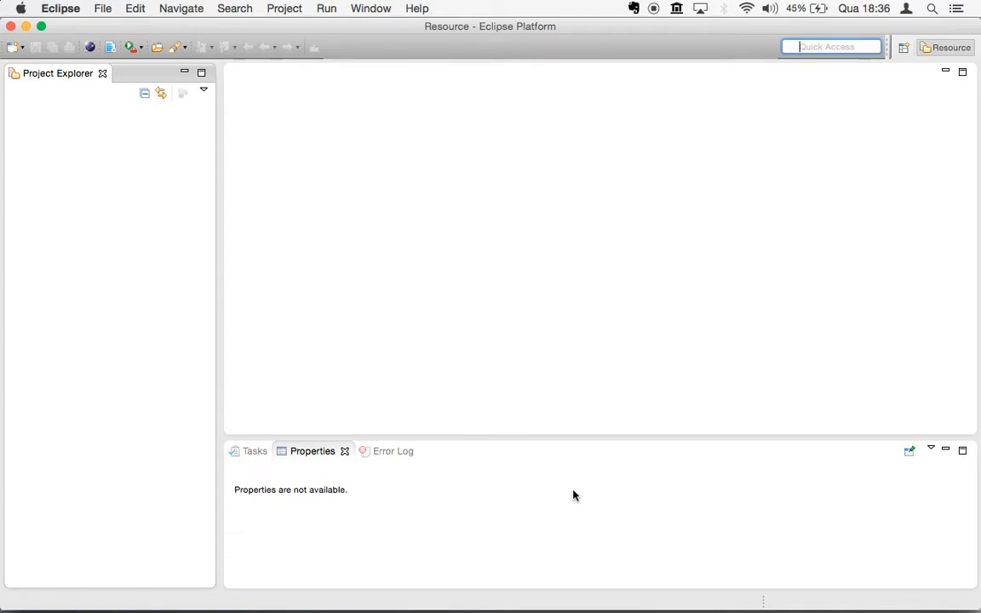
Step: Switch to PowerPoint to check the PedirSenha subsystem slide and return to the launched Eclipse application
{"action": "key", "text": "super+Tab"}
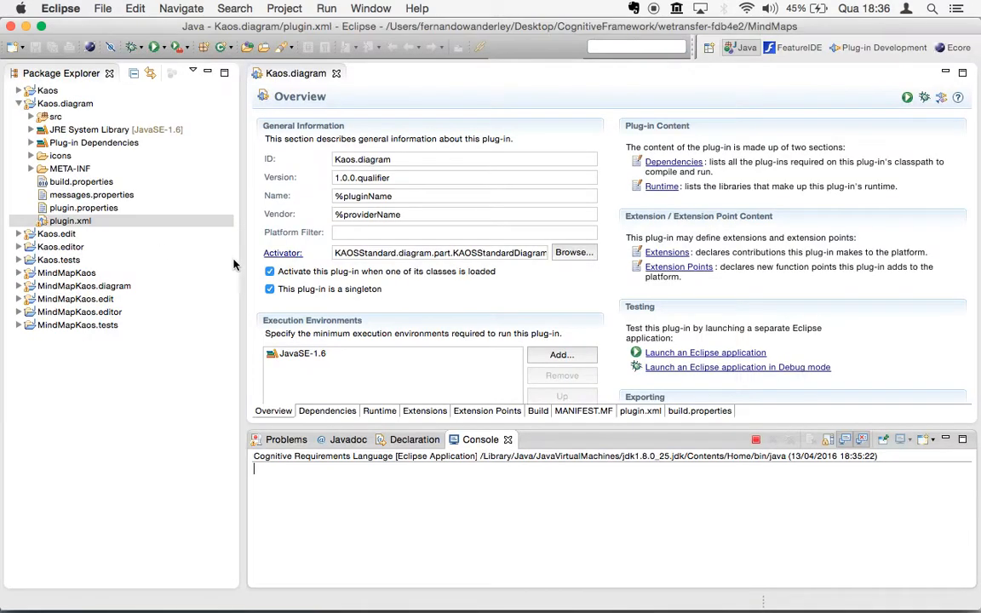
{"action": "key", "text": "super+Tab"}
{"action": "key", "text": "super+Tab"}
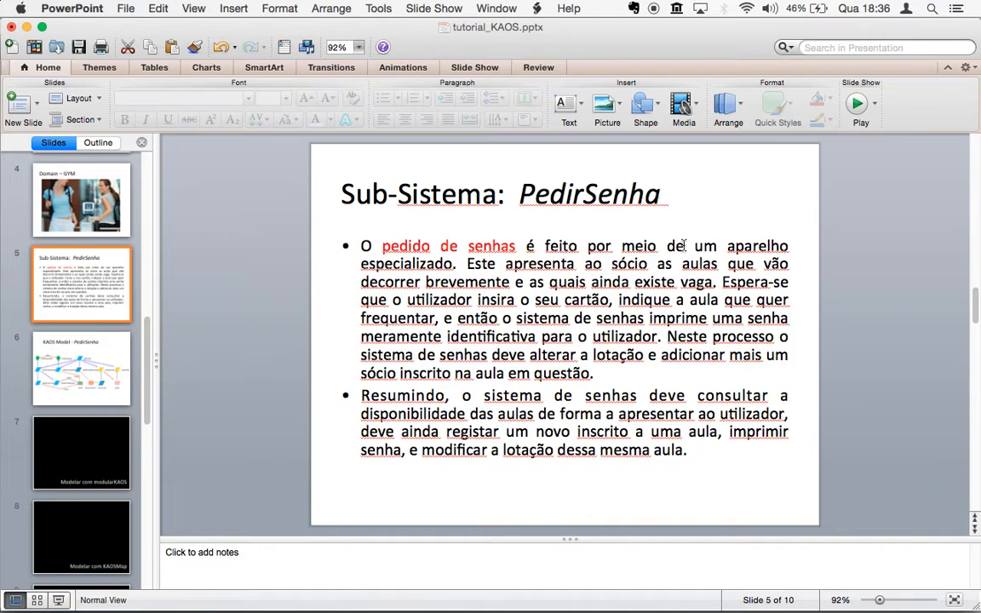
{"action": "key", "text": "super+Tab"}
{"action": "key", "text": "super+Tab"}
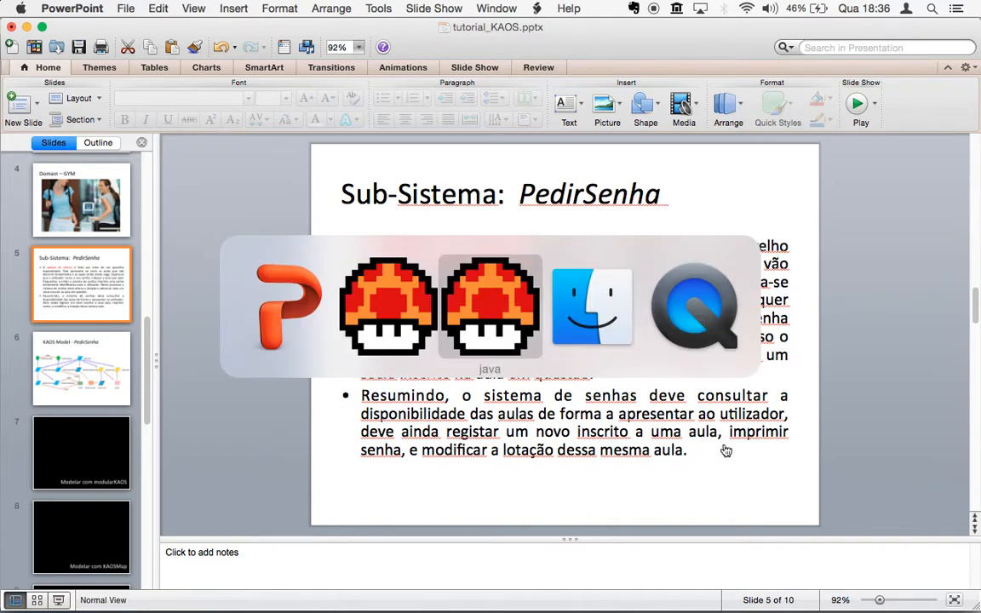
Step: Create a new general project named PedirSenha_KAOS in the default location
{"action": "right_click", "coordinate": [108, 186]}
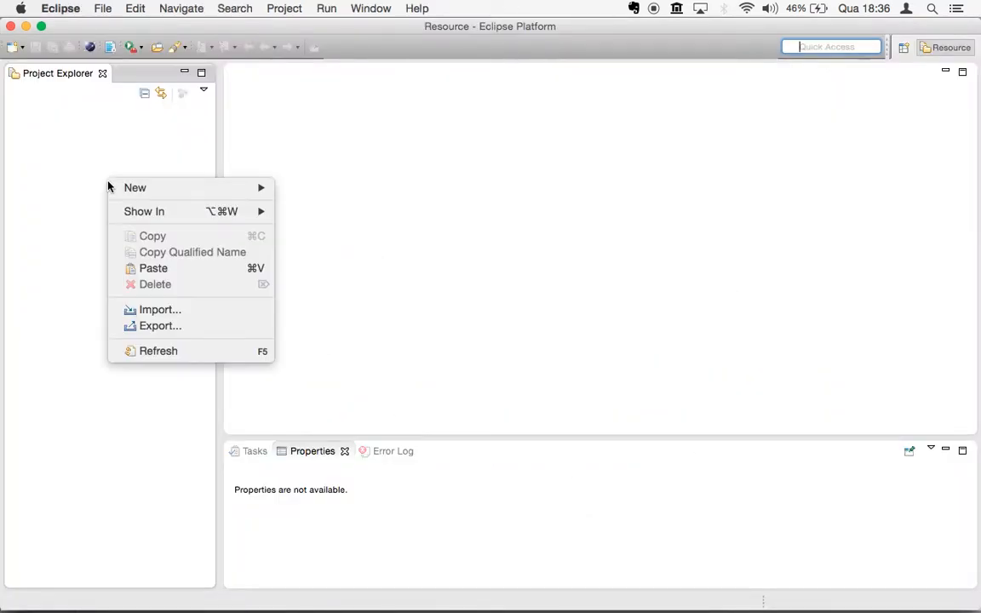
{"action": "mouse_move", "coordinate": [132, 191]}
{"action": "left_click", "coordinate": [316, 191]}
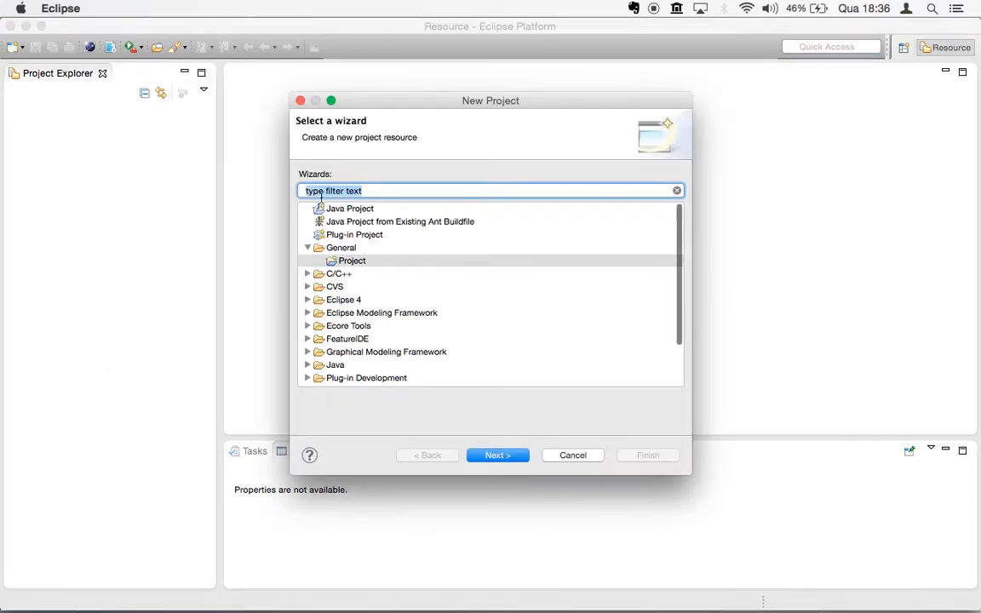
{"action": "left_click", "coordinate": [346, 248]}
{"action": "left_click", "coordinate": [354, 261]}
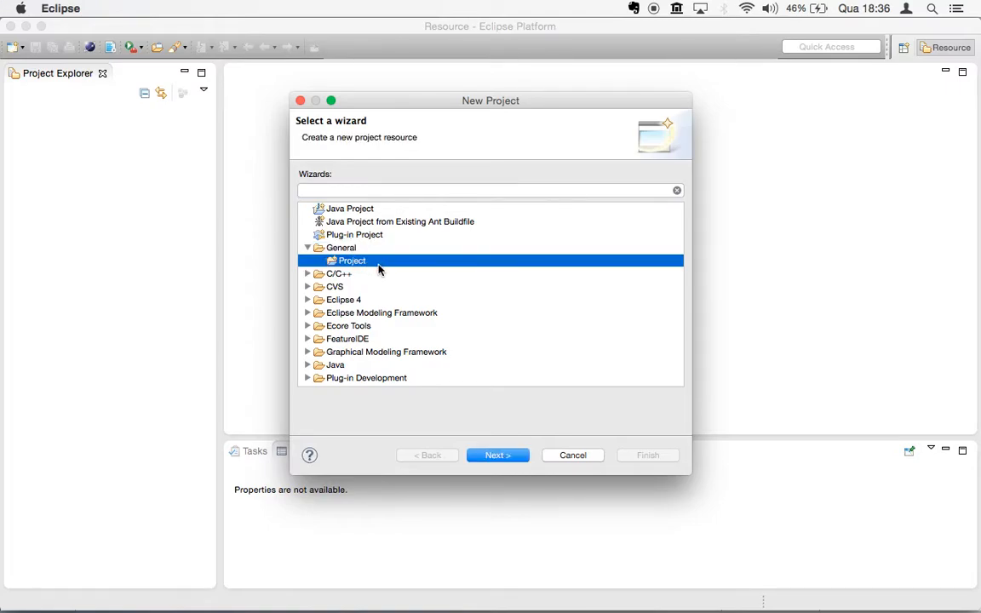
{"action": "left_click", "coordinate": [499, 456]}
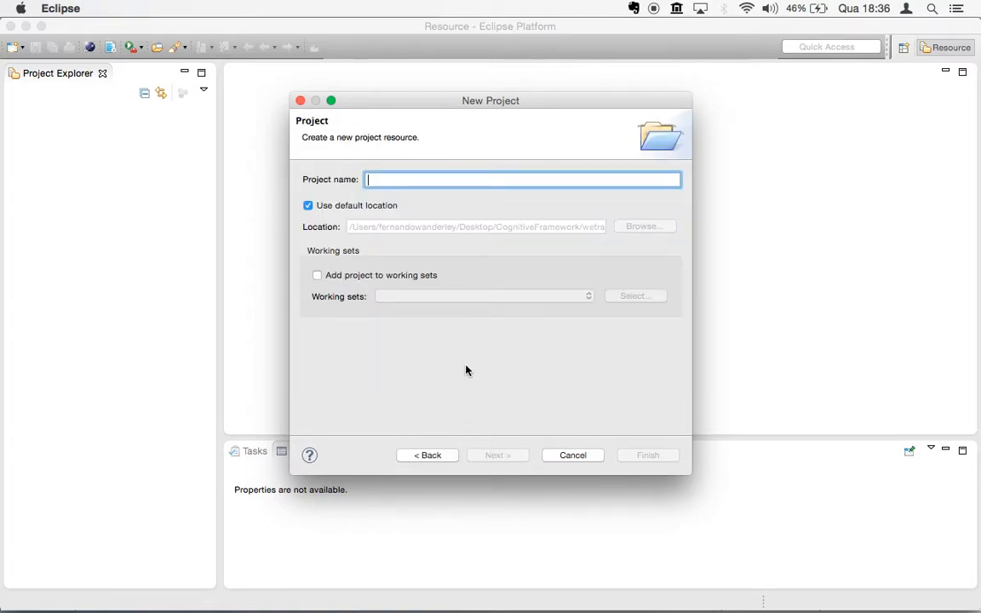
{"action": "type", "text": "Pe"}
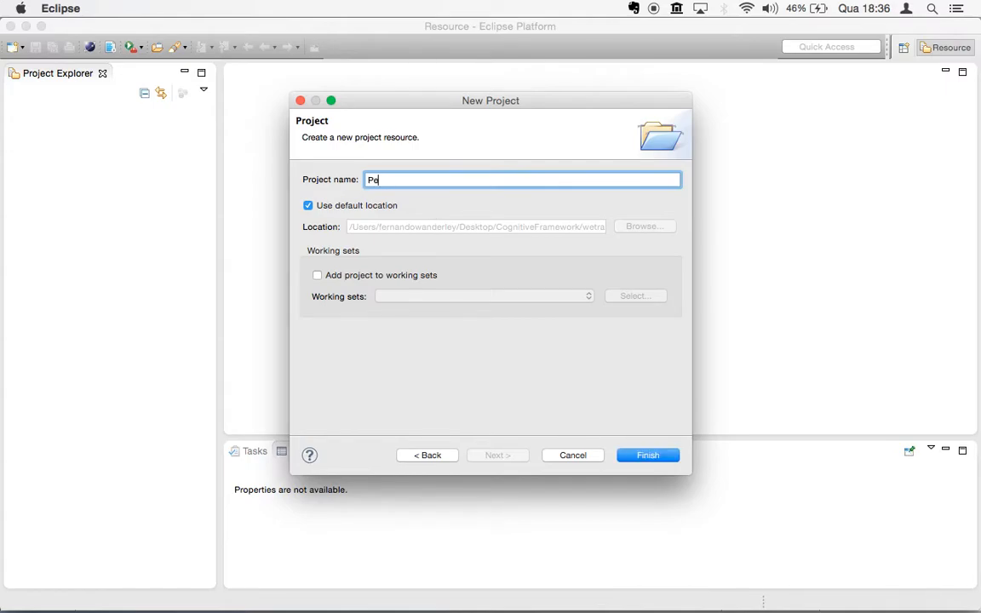
{"action": "type", "text": "dirSenha_KAOS"}
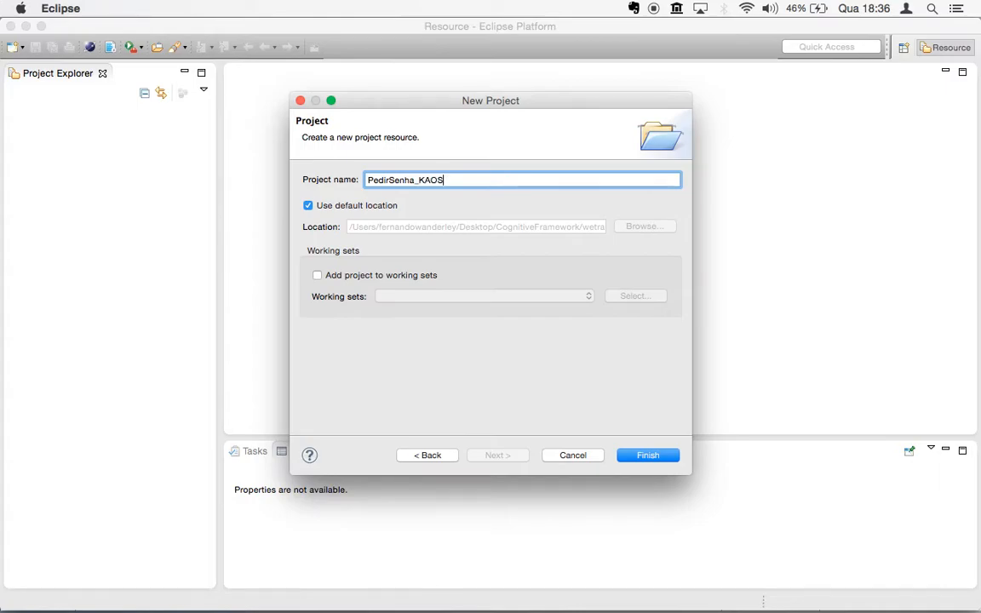
{"action": "key", "text": "Return"}
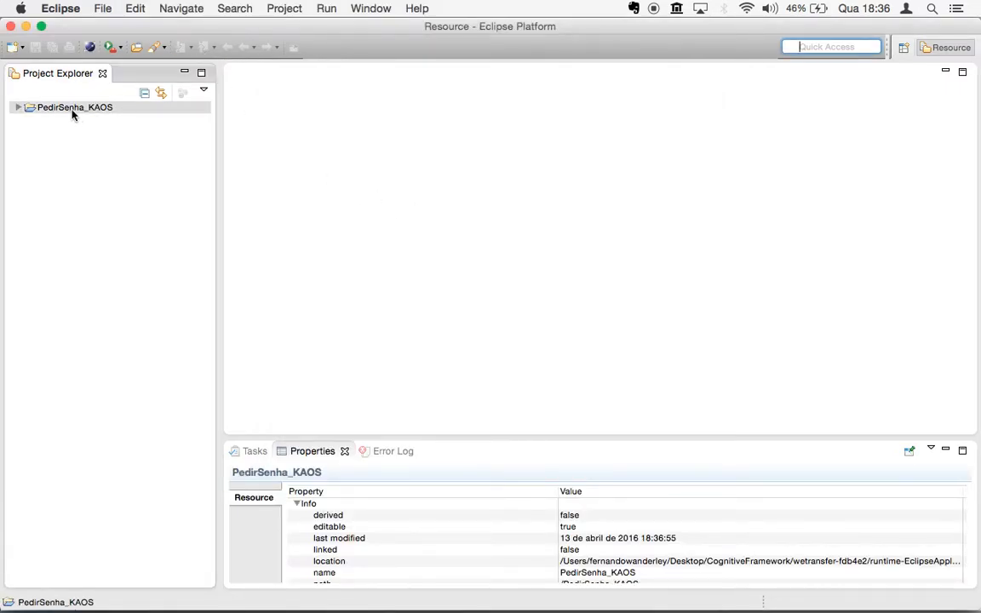
Step: Create a KAOSStandard Diagram example in the PedirSenha_KAOS project, keeping the file name default.kaosstandard_diagram
{"action": "right_click", "coordinate": [72, 115]}
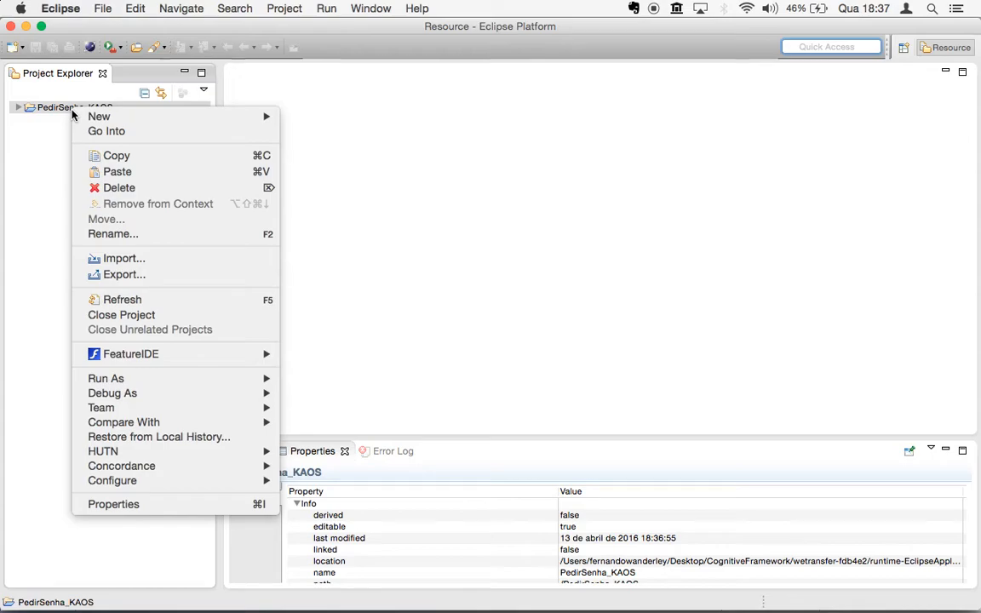
{"action": "mouse_move", "coordinate": [107, 117]}
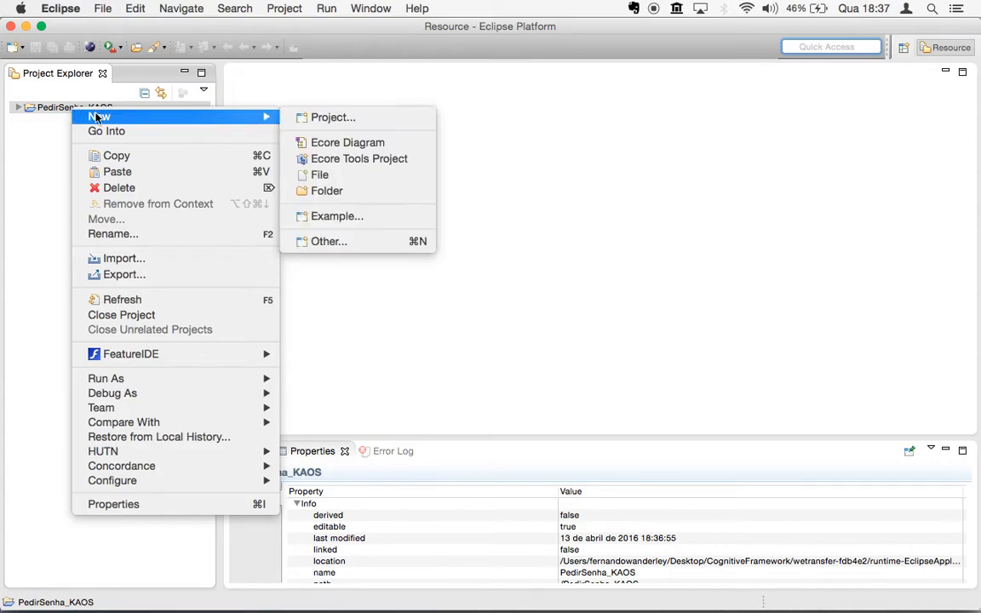
{"action": "left_click", "coordinate": [356, 218]}
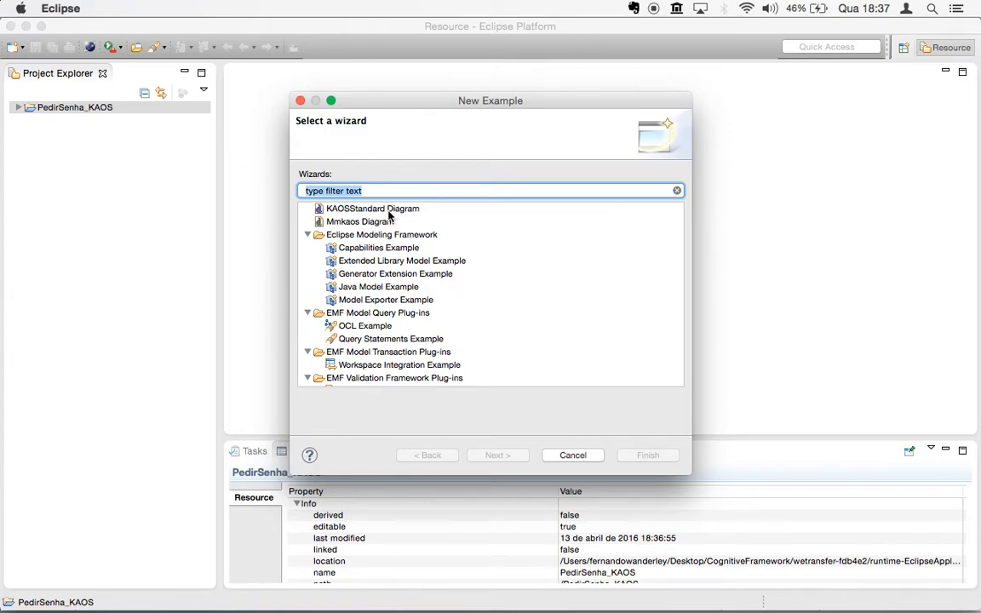
{"action": "left_click", "coordinate": [389, 212]}
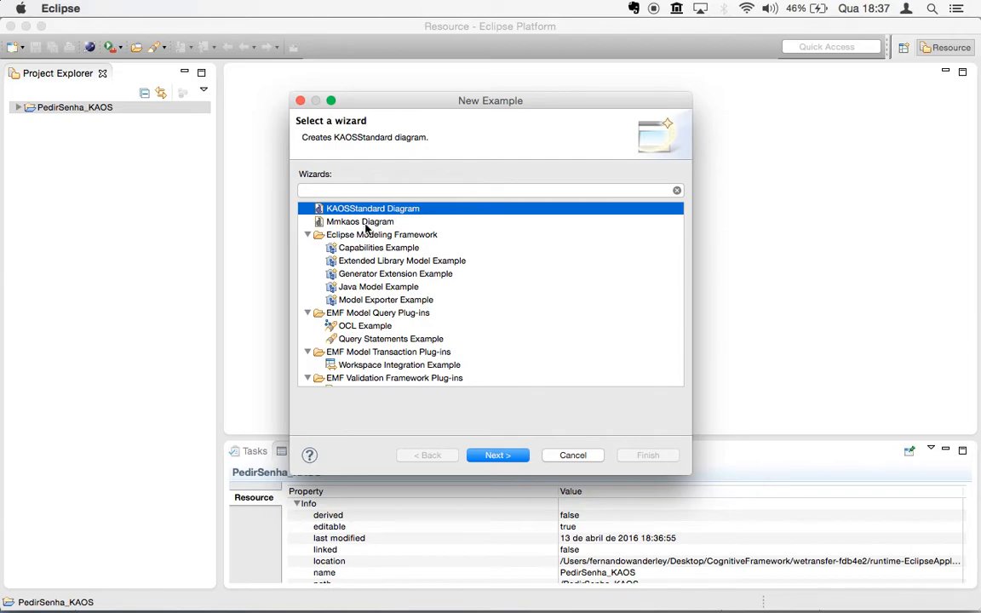
{"action": "left_click", "coordinate": [369, 223]}
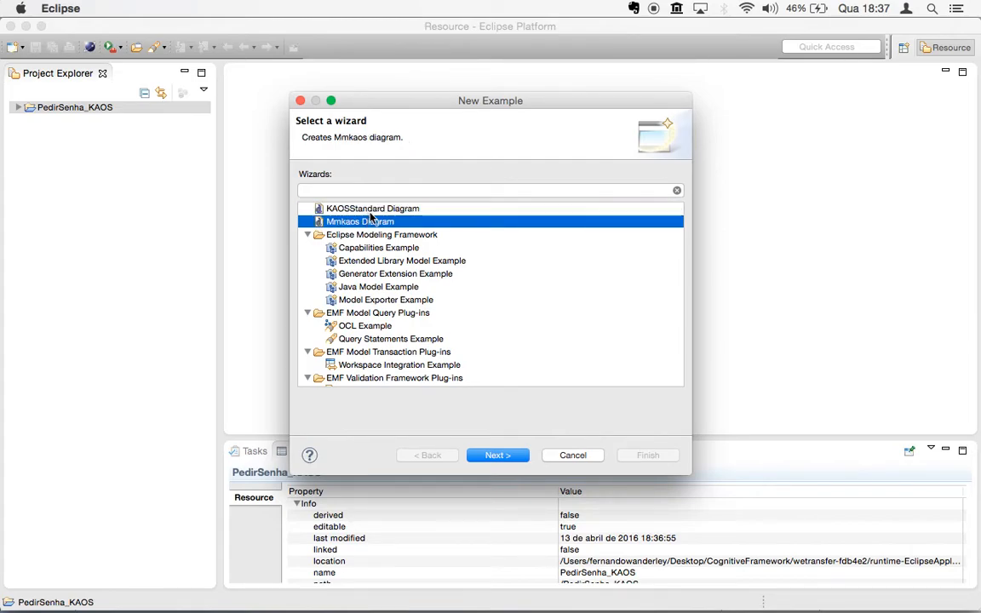
{"action": "left_click", "coordinate": [369, 213]}
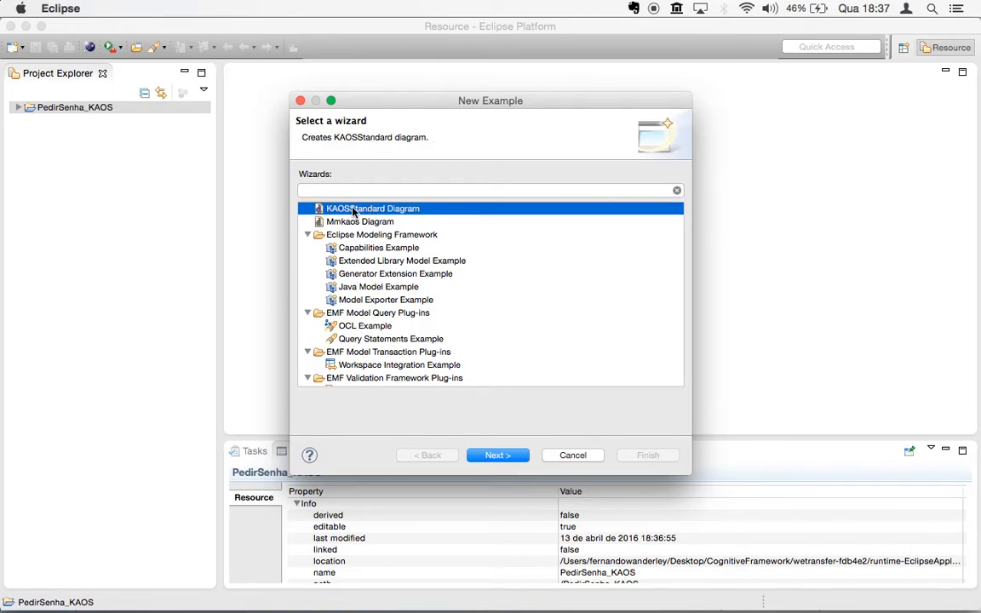
{"action": "left_click", "coordinate": [502, 456]}
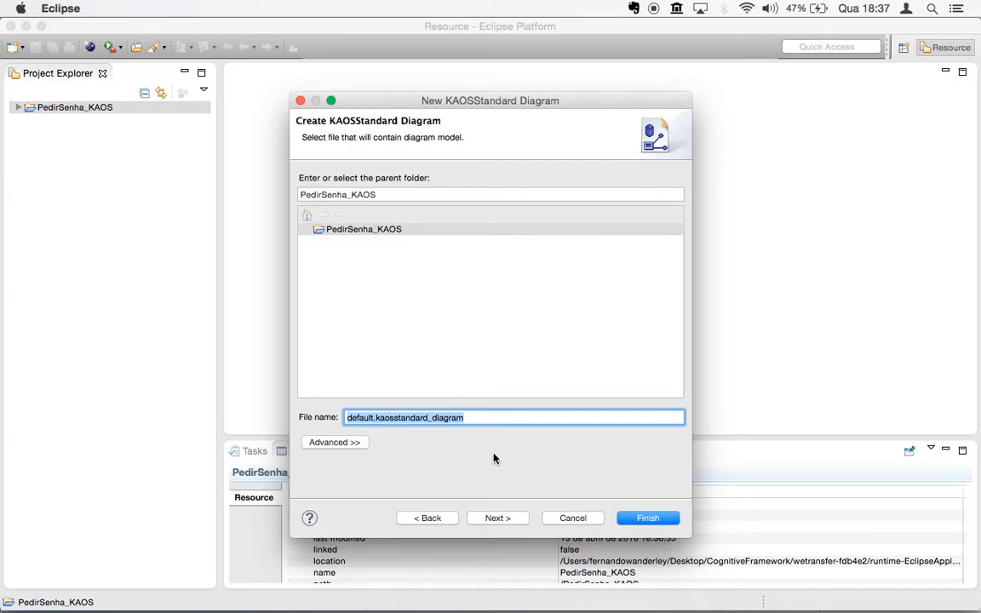
{"action": "left_click", "coordinate": [643, 519]}
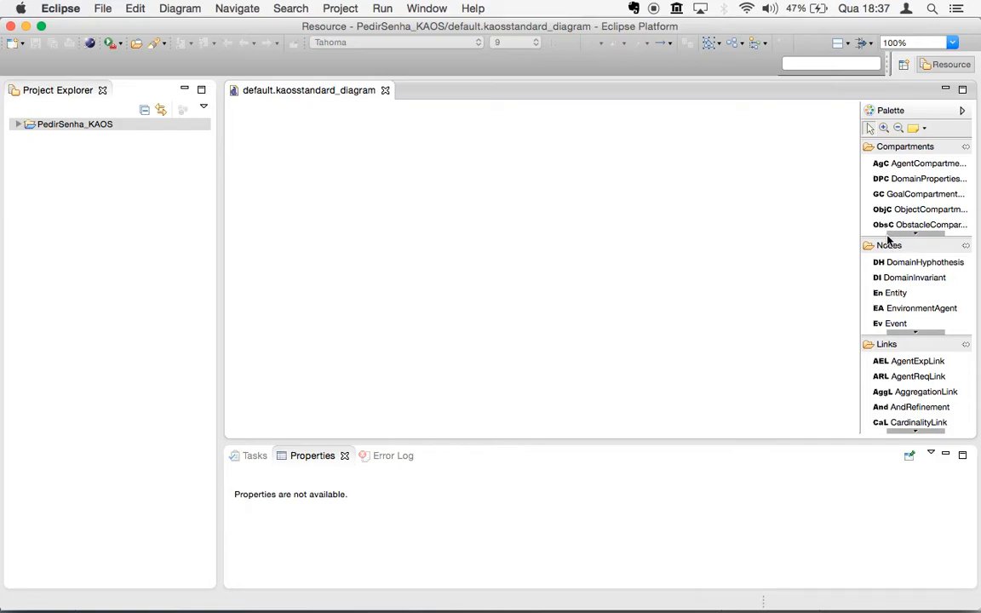
Step: Examine the node and link types offered for the KAOS diagram, and switch to PowerPoint to review the PedirSenha subsystem description
{"action": "left_click", "coordinate": [916, 333]}
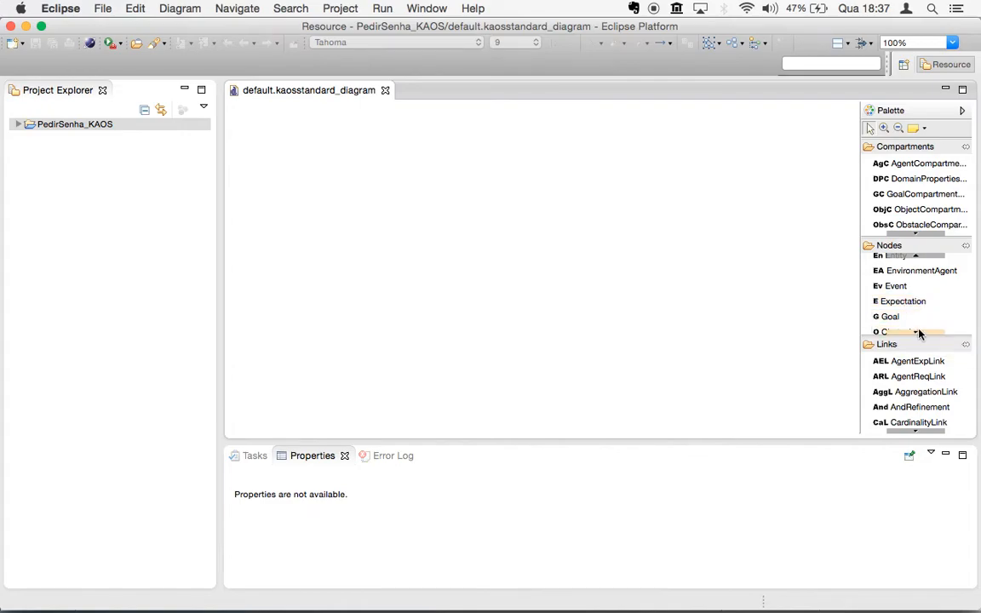
{"action": "left_click", "coordinate": [919, 333]}
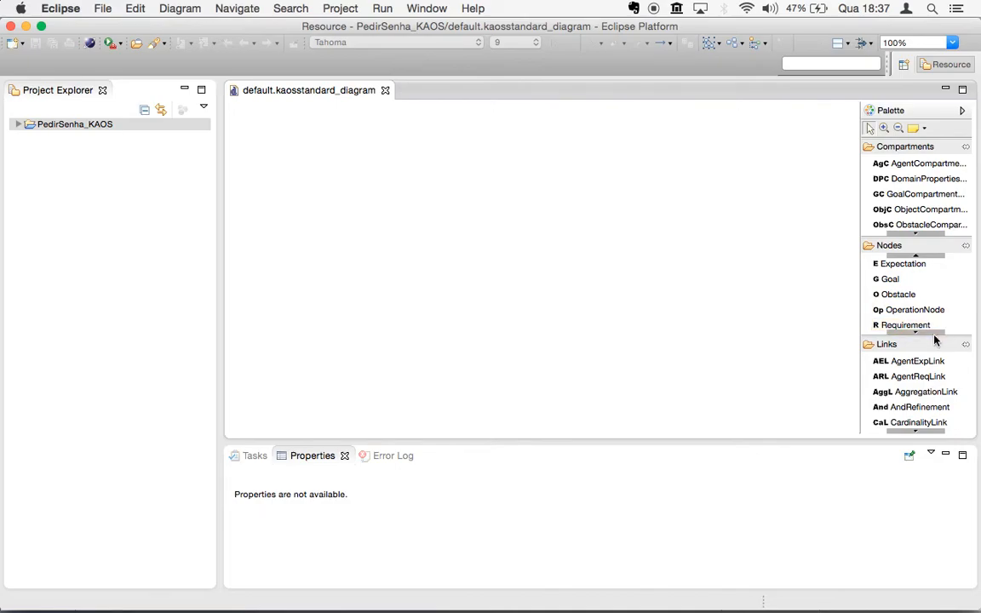
{"action": "left_click", "coordinate": [935, 341]}
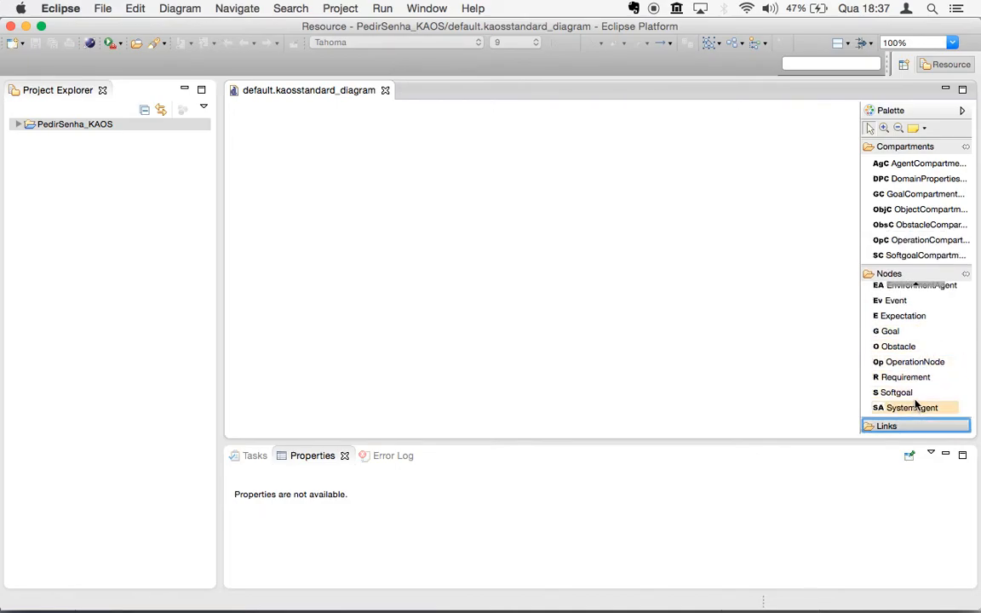
{"action": "left_click", "coordinate": [894, 425]}
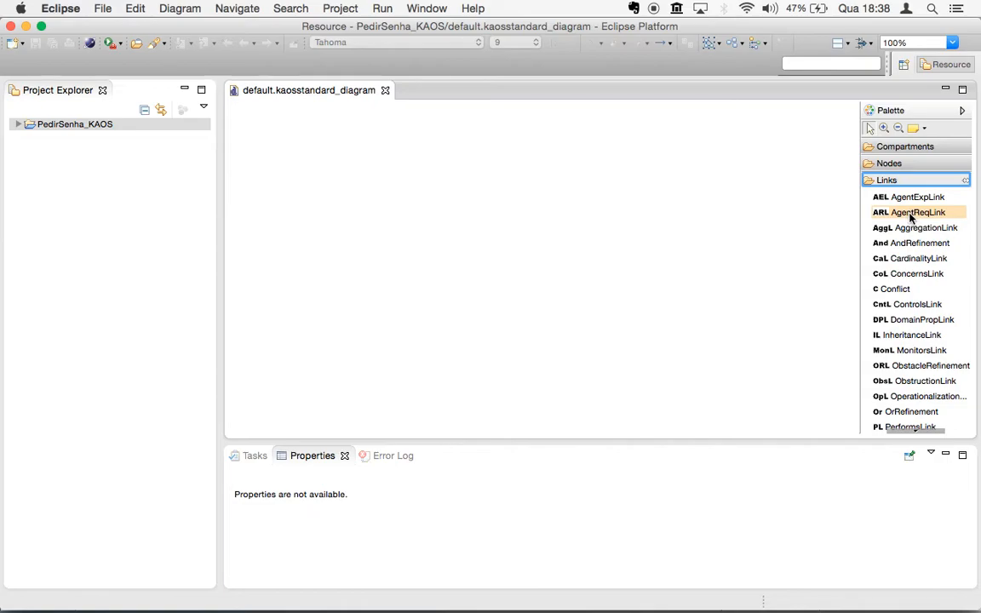
{"action": "left_click", "coordinate": [914, 218]}
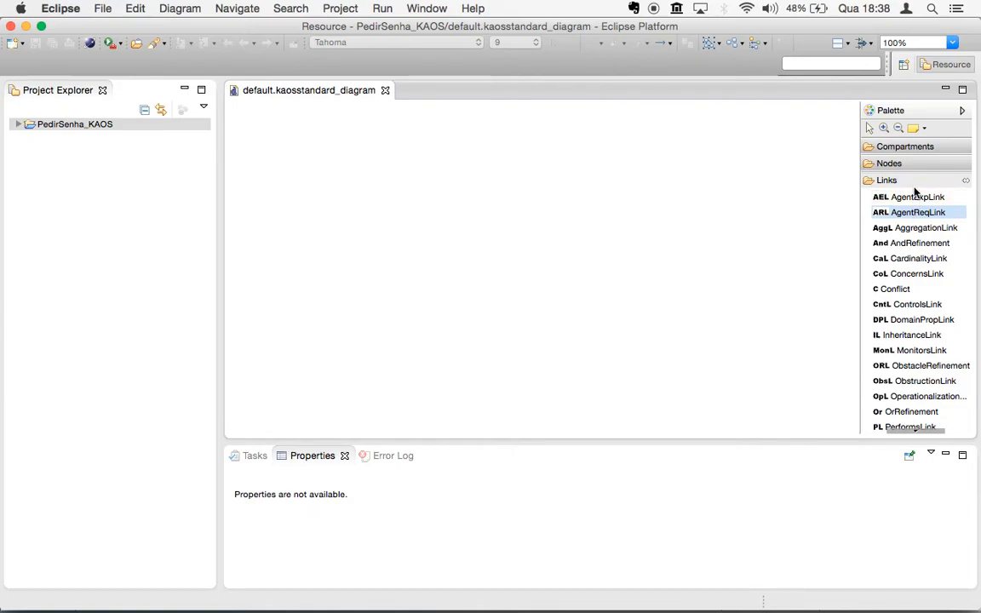
{"action": "scroll", "coordinate": [917, 273], "scroll_direction": "down", "scroll_amount": 2}
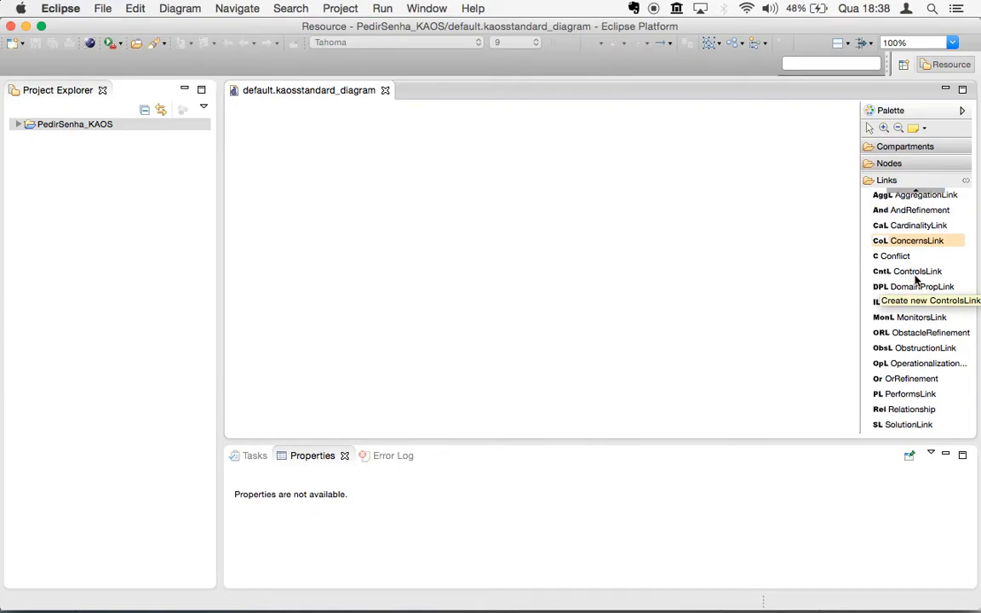
{"action": "scroll", "coordinate": [916, 278], "scroll_direction": "up", "scroll_amount": 2}
{"action": "left_click", "coordinate": [931, 182]}
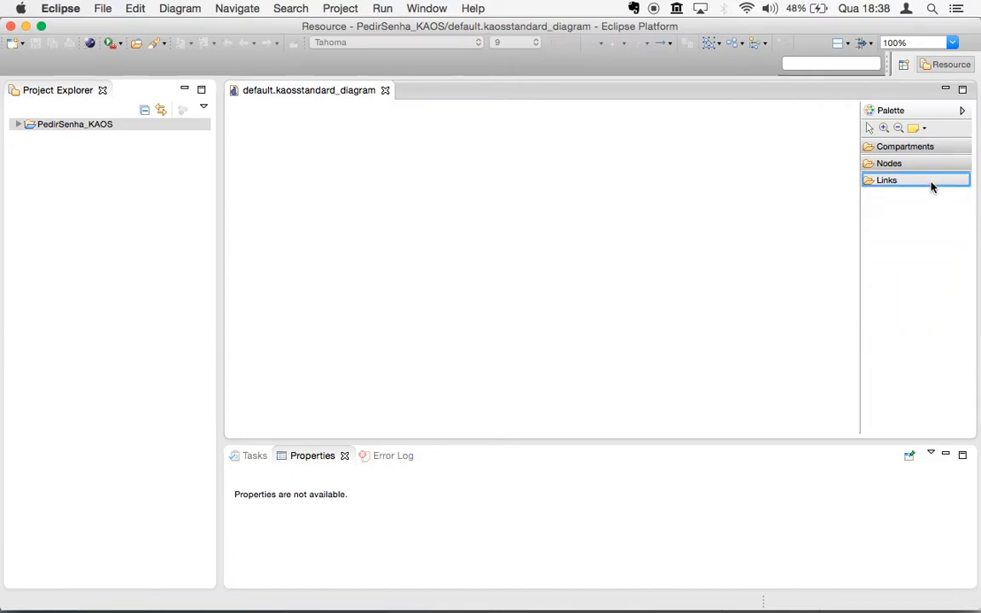
{"action": "left_click", "coordinate": [931, 180]}
{"action": "left_click", "coordinate": [931, 164]}
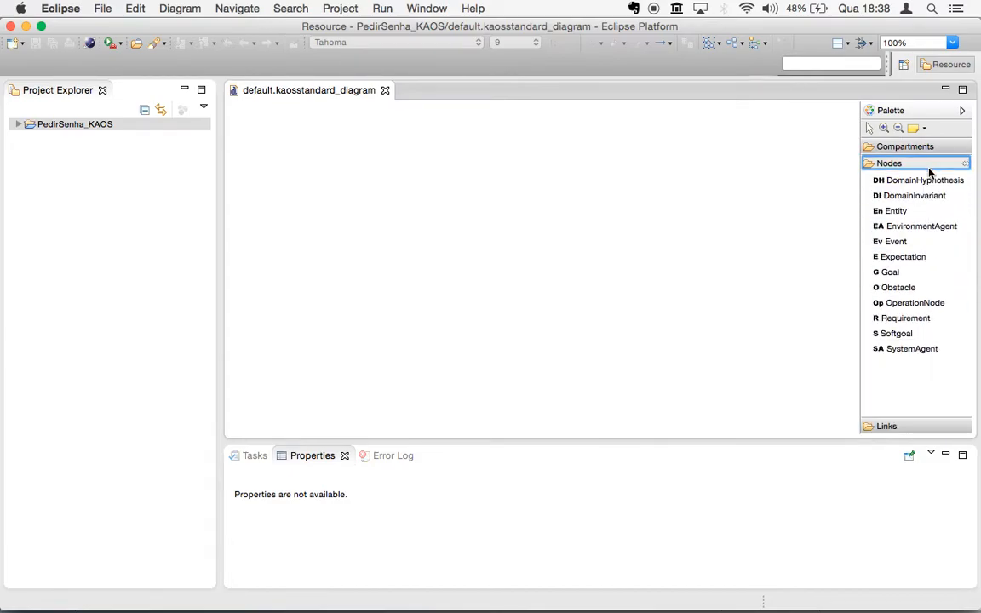
{"action": "left_click", "coordinate": [915, 303]}
{"action": "key", "text": "super+Tab"}
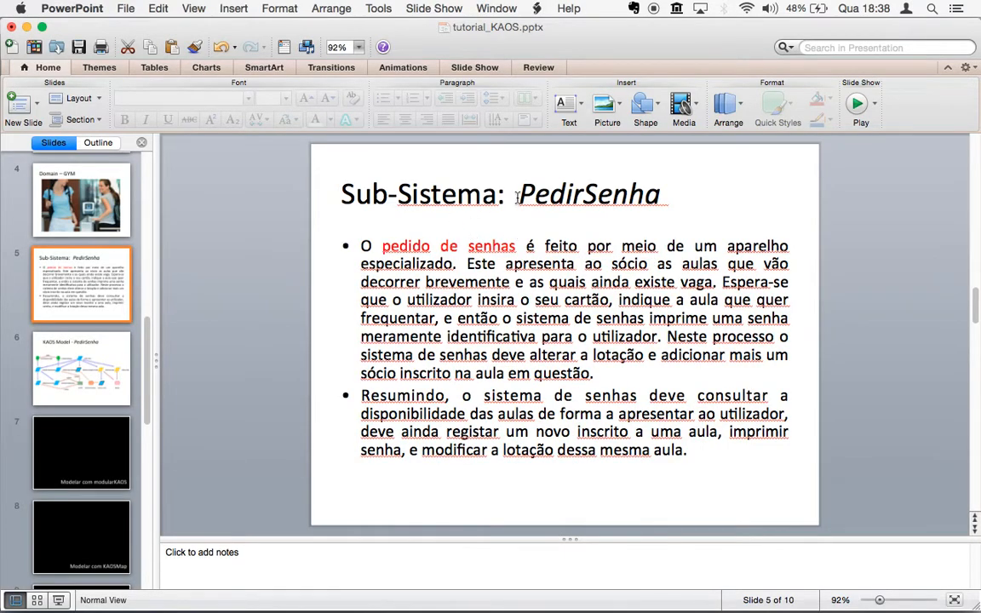
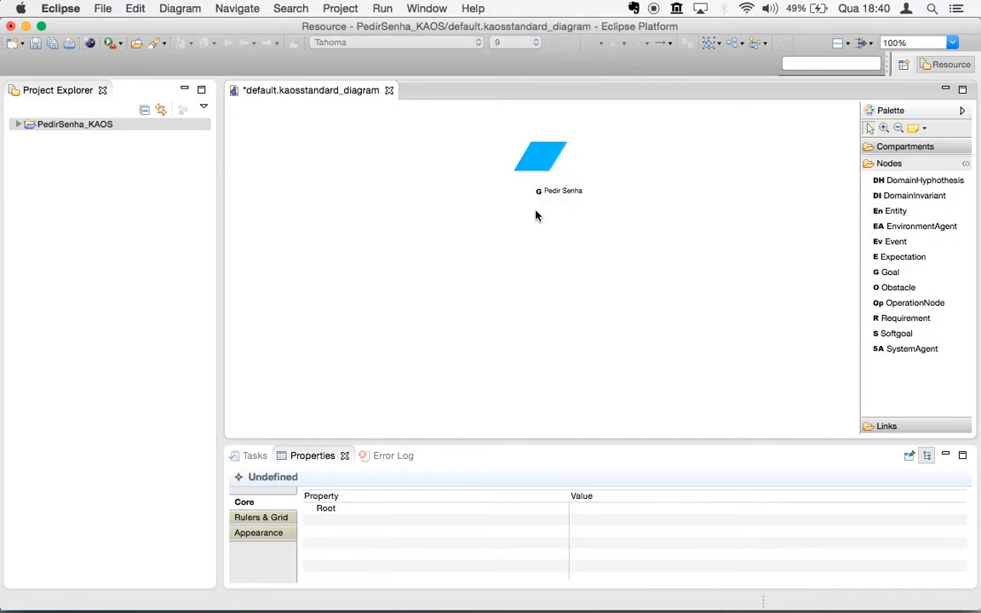
Step: Move the Pedir Senha goal up and slightly left, close to the top edge of the diagram canvas
{"action": "left_click_drag", "start_coordinate": [544, 166], "coordinate": [528, 139]}
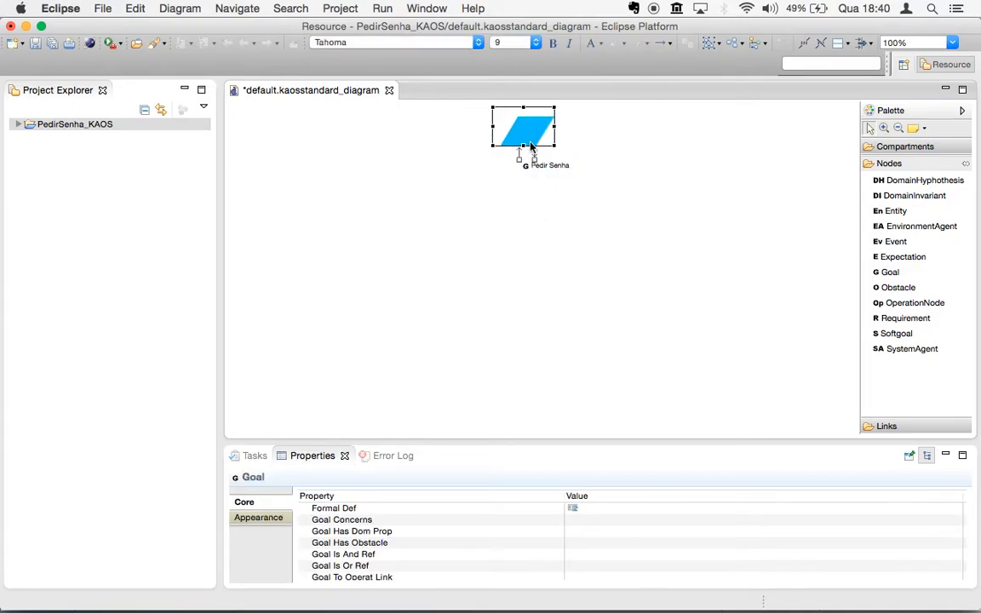
Step: Save the diagram and delete the Pedir Senha goal from the canvas
{"action": "key", "text": "ctrl+s"}
{"action": "mouse_move", "coordinate": [553, 235]}
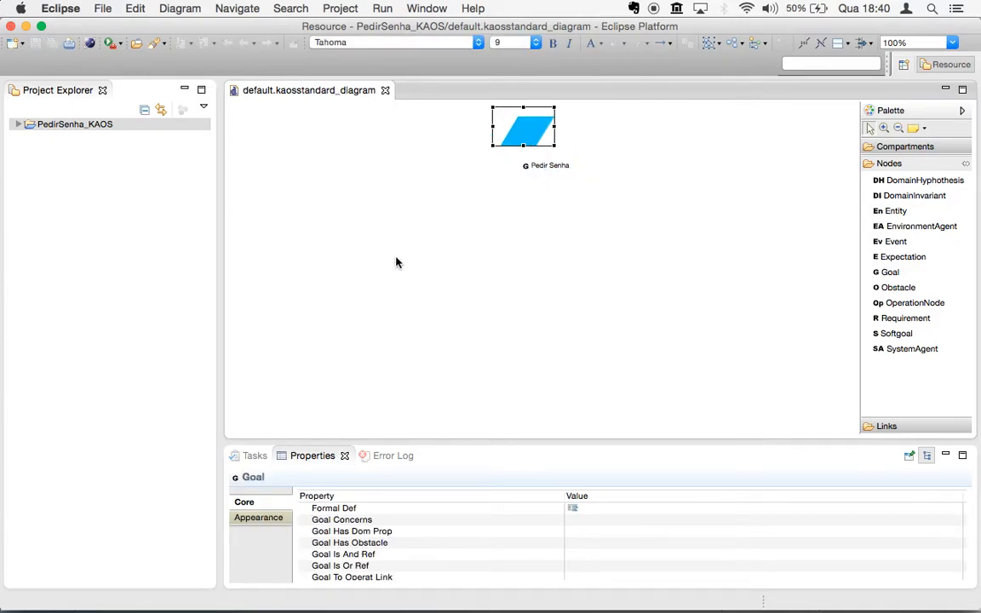
{"action": "key", "text": "super+Tab"}
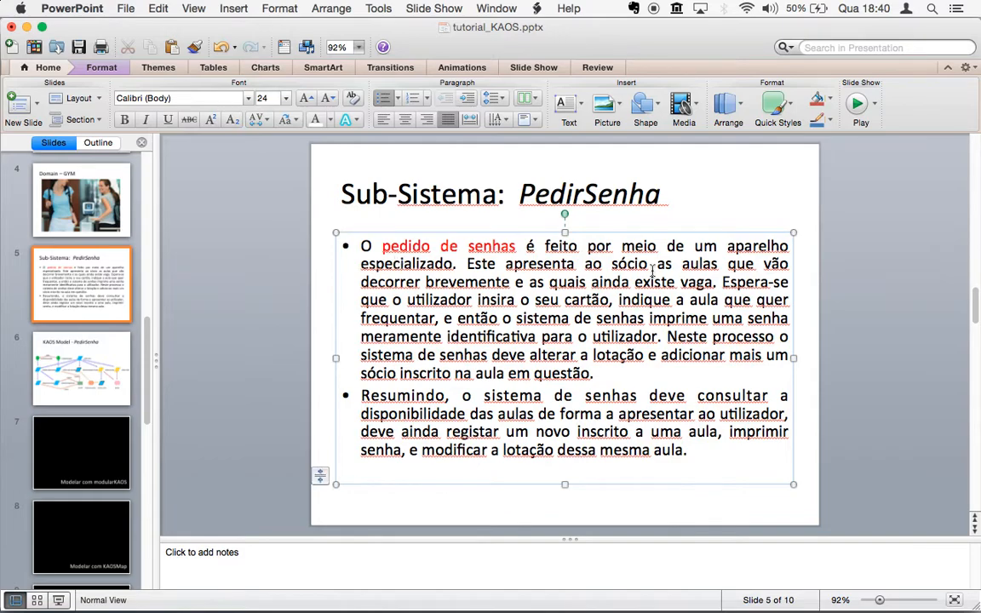
{"action": "key", "text": "super+Tab"}
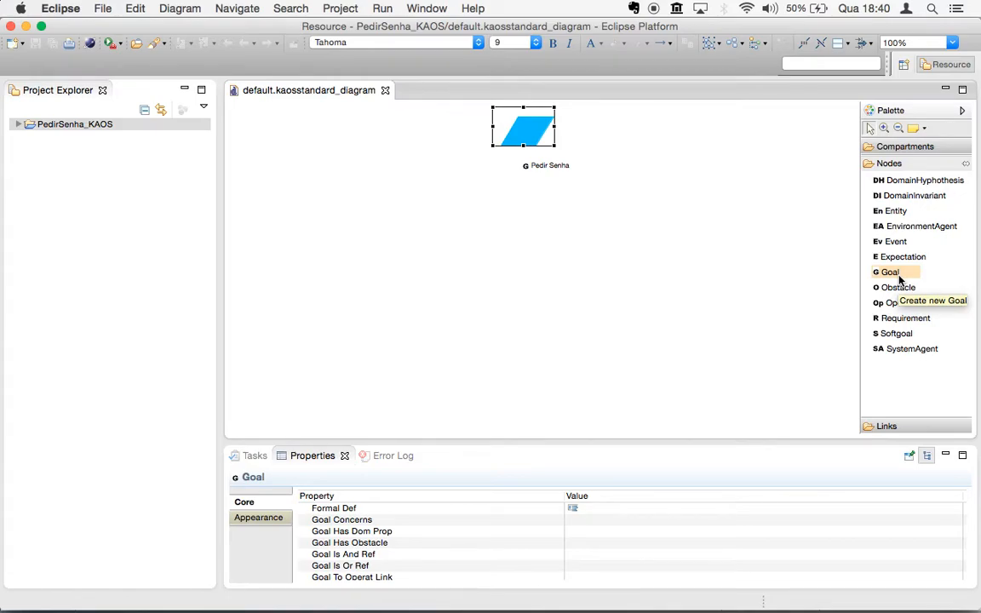
{"action": "right_click", "coordinate": [536, 139]}
{"action": "left_click", "coordinate": [598, 247]}
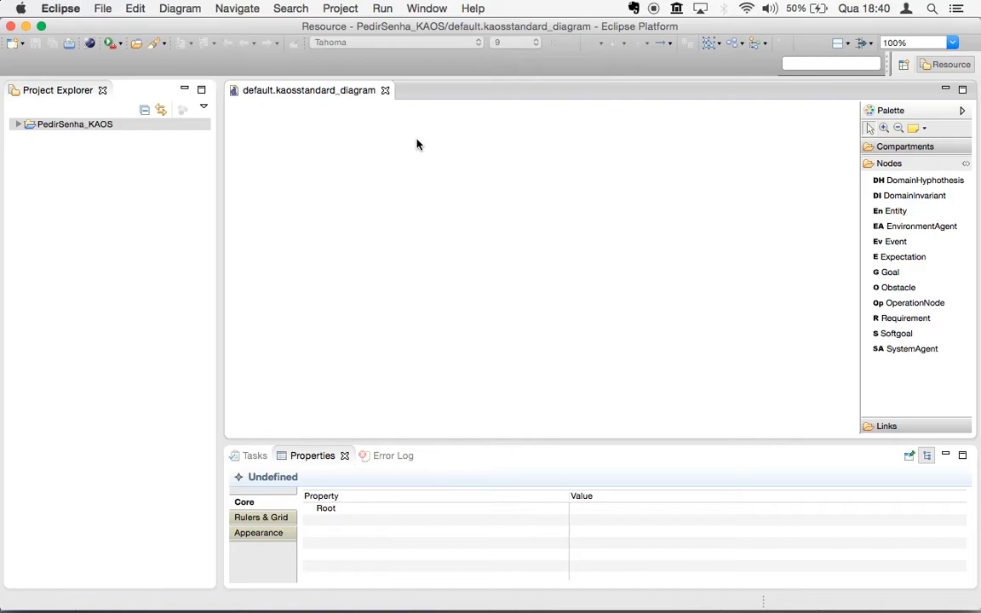
{"action": "mouse_move", "coordinate": [417, 141]}
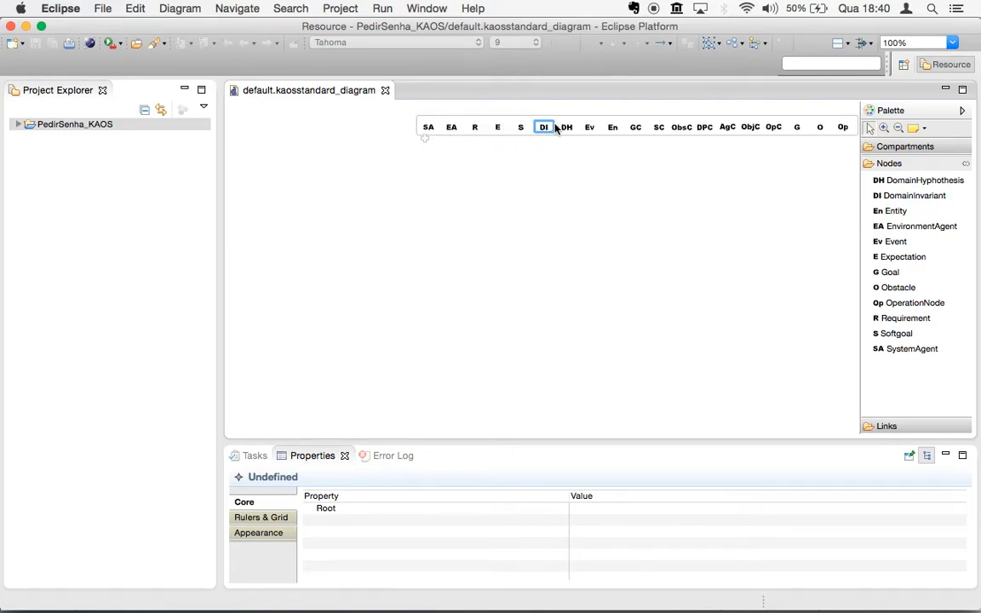
{"action": "left_click", "coordinate": [704, 126]}
{"action": "left_click", "coordinate": [727, 189]}
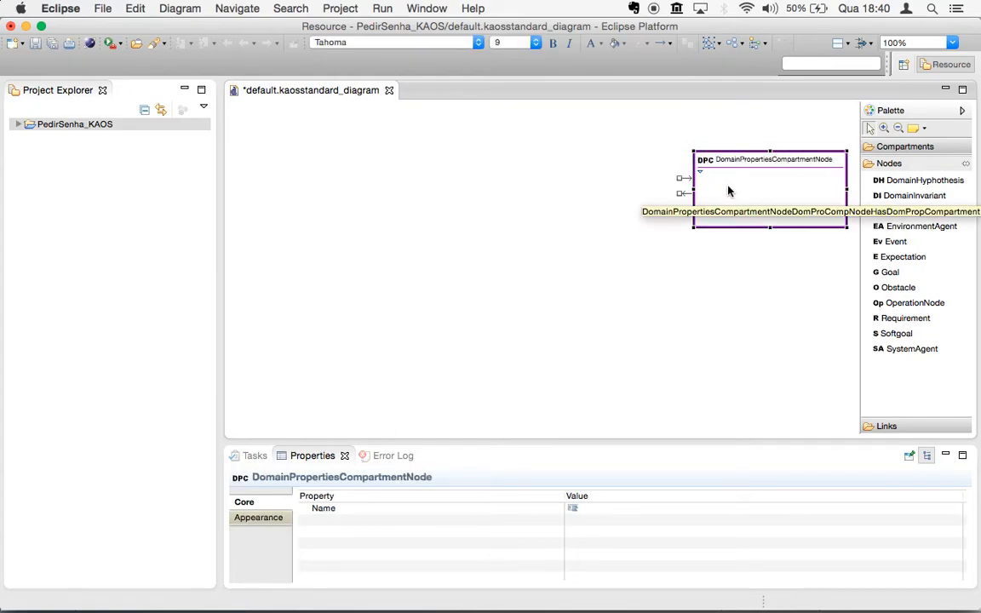
{"action": "right_click", "coordinate": [728, 189]}
{"action": "left_click", "coordinate": [763, 298]}
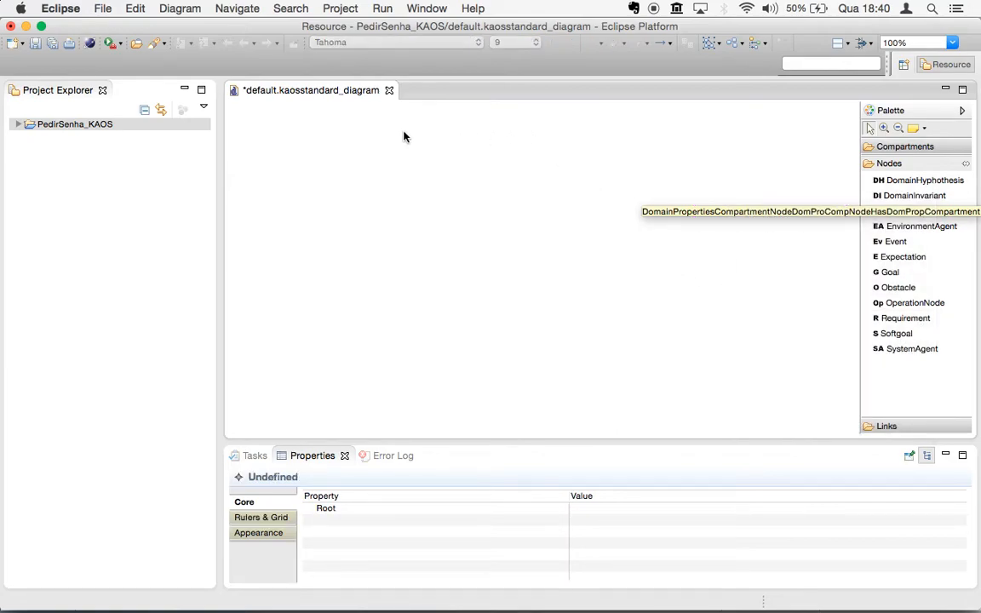
{"action": "key", "text": "cmd+s"}
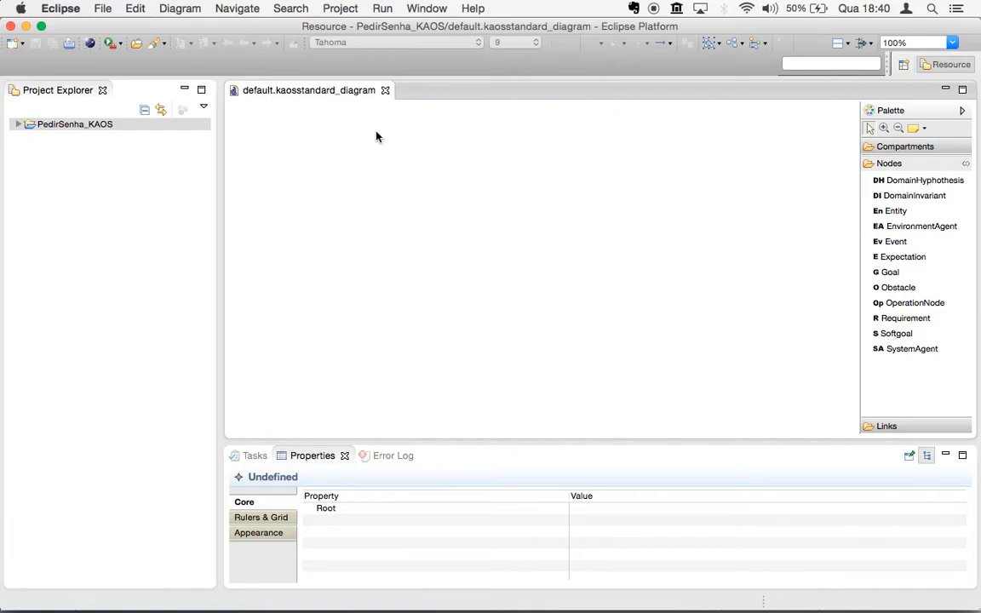
Step: Add a new Goal node to the empty diagram and place it near the upper middle of the canvas
{"action": "mouse_move", "coordinate": [377, 137]}
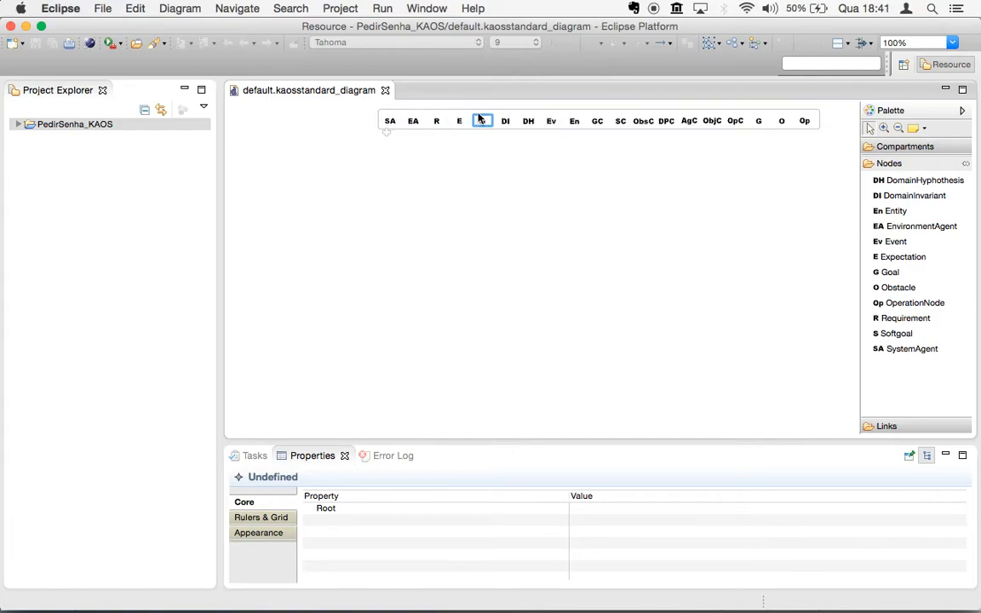
{"action": "left_click", "coordinate": [758, 123]}
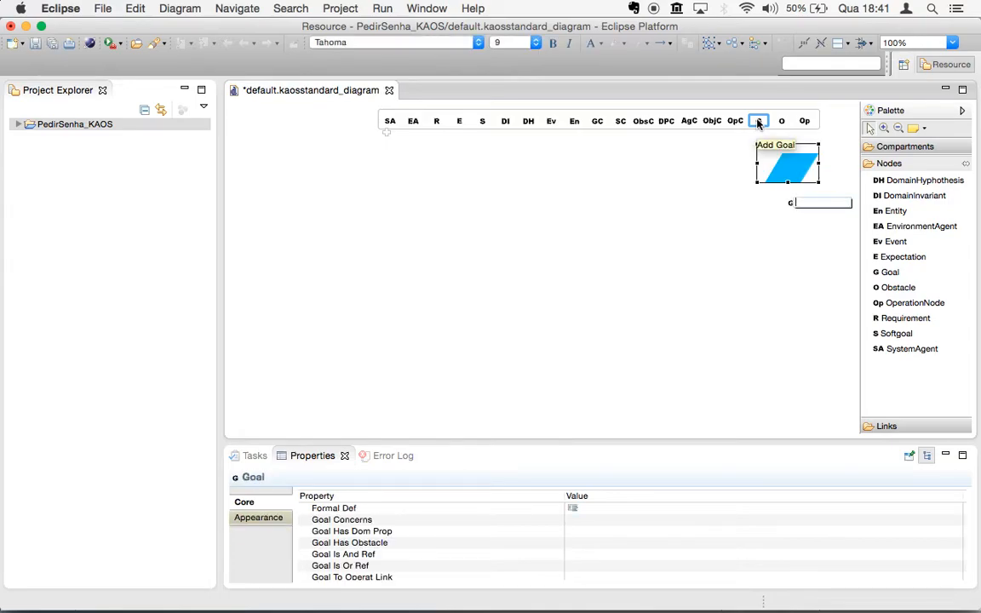
{"action": "key", "text": "Return"}
{"action": "left_click_drag", "start_coordinate": [558, 148], "coordinate": [459, 143]}
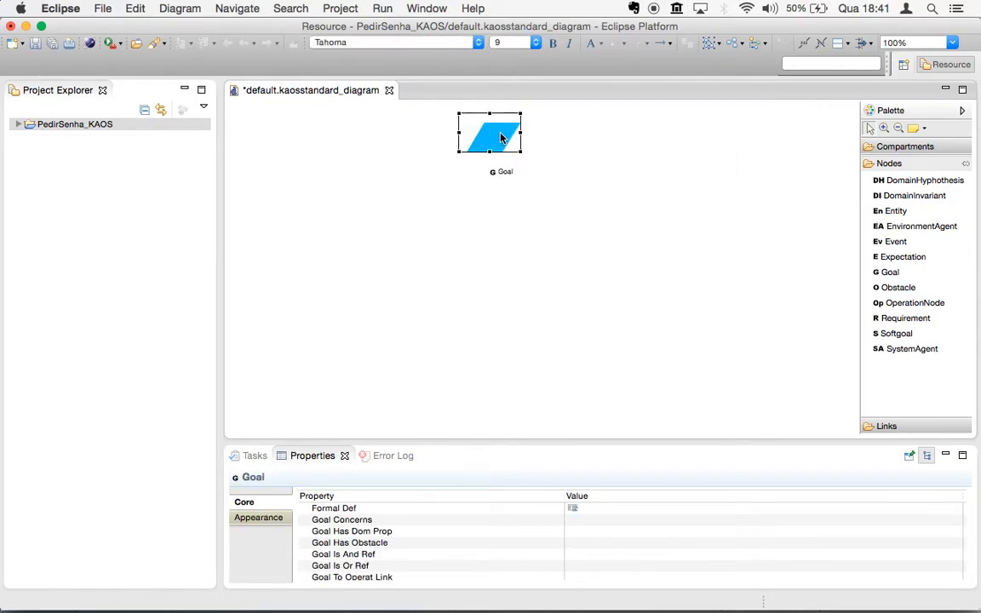
Step: Rename the new goal as Pedir Senha and save the diagram
{"action": "left_click", "coordinate": [502, 169]}
{"action": "left_click", "coordinate": [504, 172]}
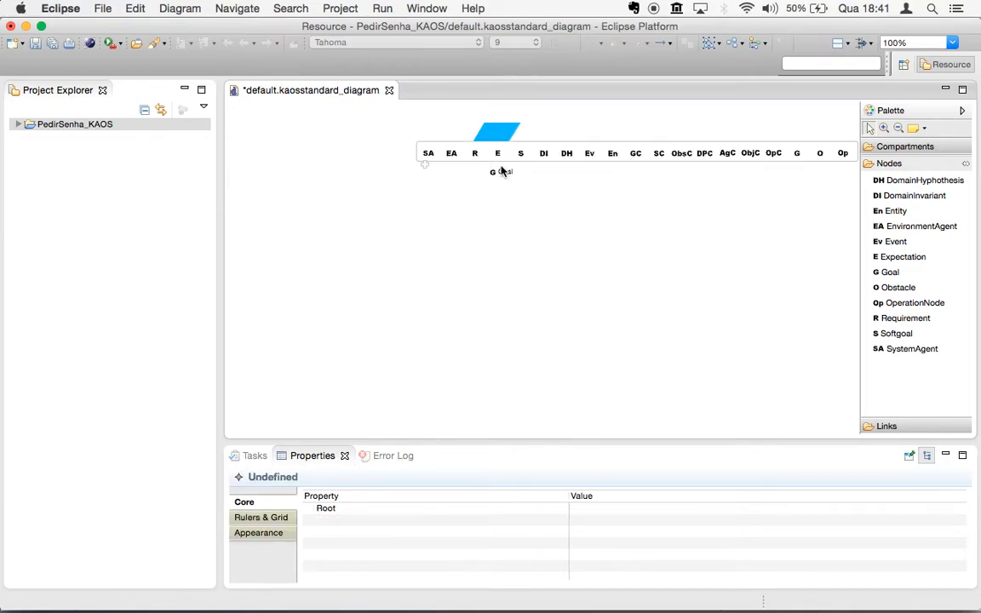
{"action": "left_click", "coordinate": [506, 174]}
{"action": "left_click", "coordinate": [508, 174]}
{"action": "left_click", "coordinate": [508, 173]}
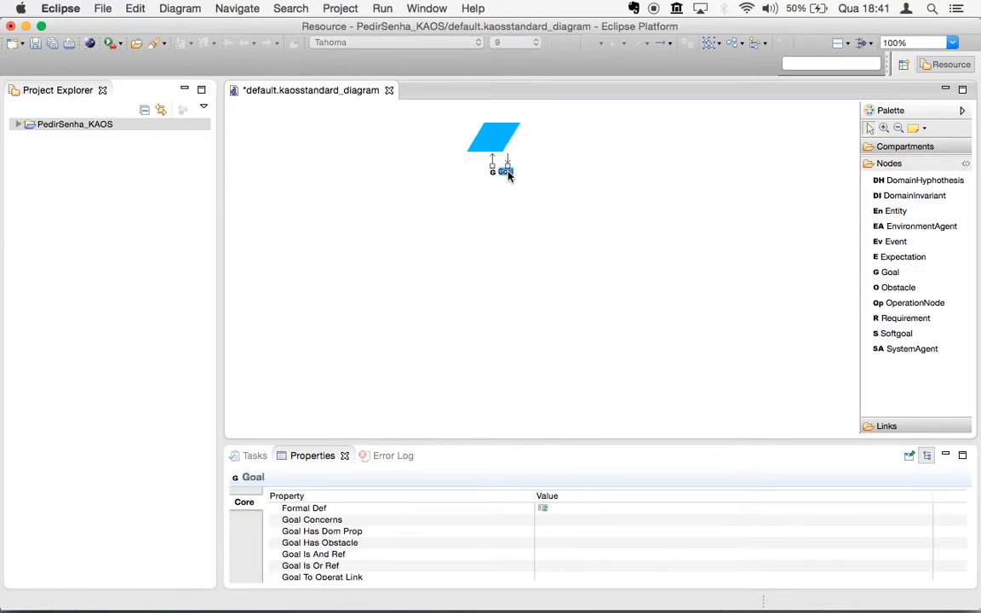
{"action": "type", "text": "PedirSenha"}
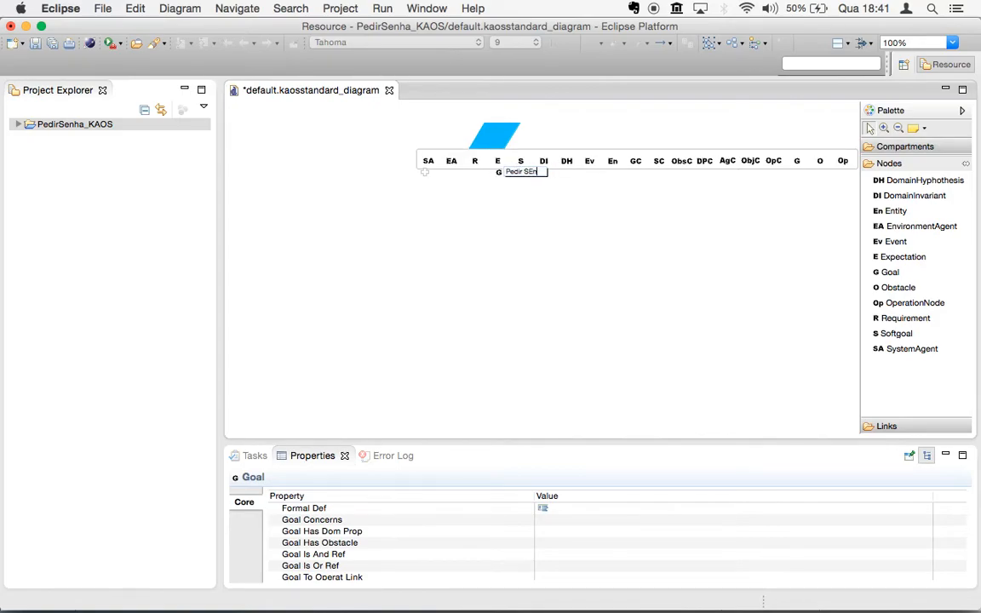
{"action": "key", "text": "Return"}
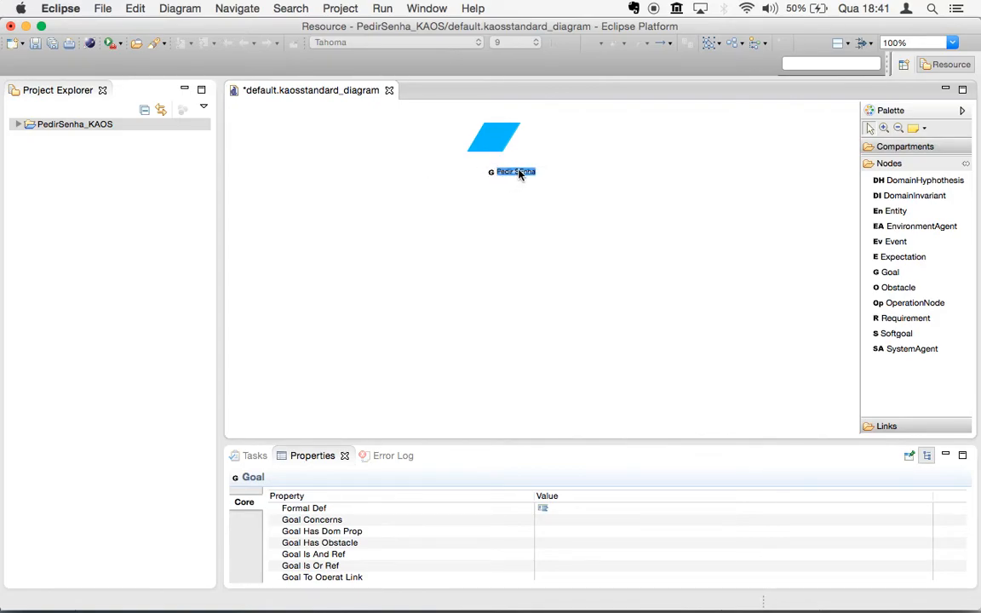
{"action": "left_click", "coordinate": [511, 172]}
{"action": "left_click", "coordinate": [517, 173]}
{"action": "key", "text": "Return"}
{"action": "left_click", "coordinate": [614, 156]}
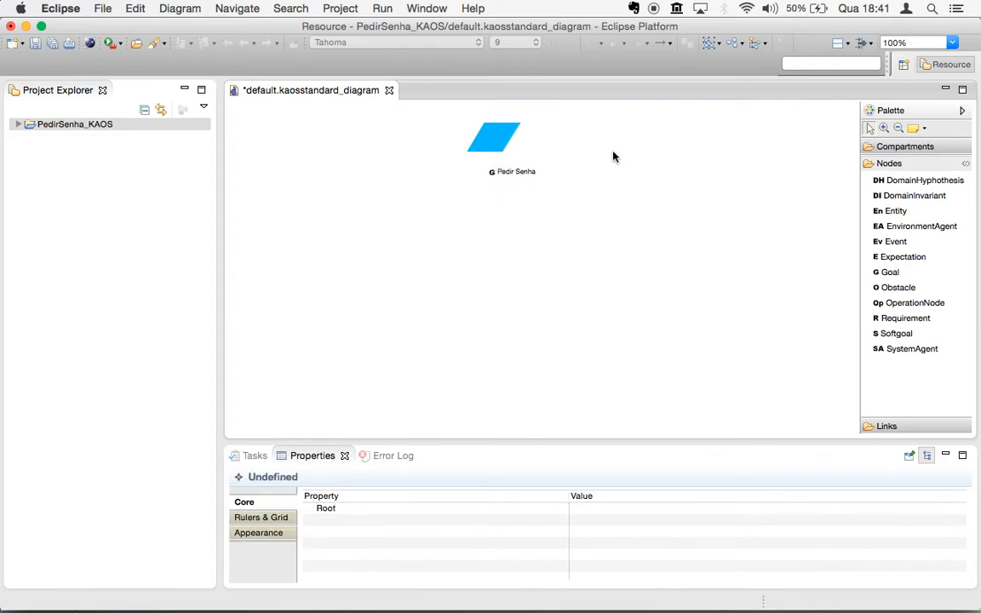
{"action": "key", "text": "ctrl+s"}
Step: Switch to PowerPoint to review the passage on presenting upcoming classes, and show the KAOS Model - PedirSenha slide
{"action": "key", "text": "super+Tab"}
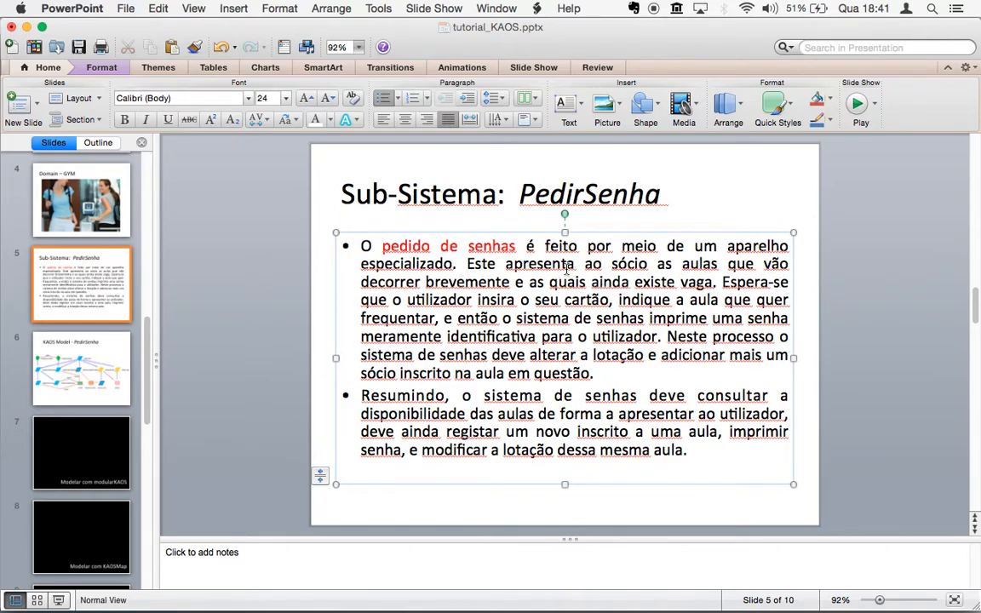
{"action": "left_click", "coordinate": [513, 247]}
{"action": "key", "text": "BackSpace"}
{"action": "type", "text": "s"}
{"action": "left_click_drag", "start_coordinate": [507, 263], "coordinate": [513, 288]}
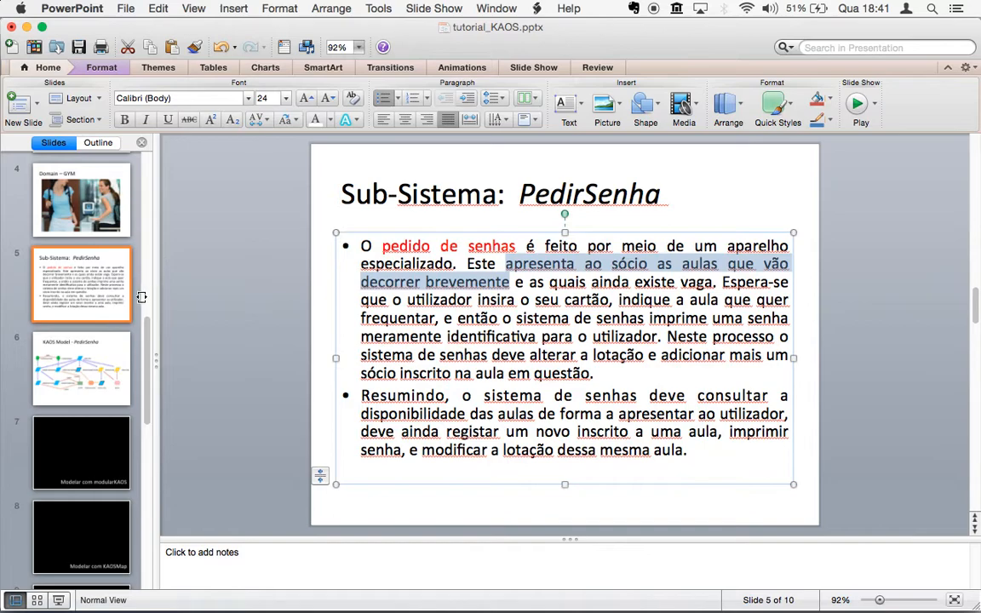
{"action": "left_click", "coordinate": [107, 328]}
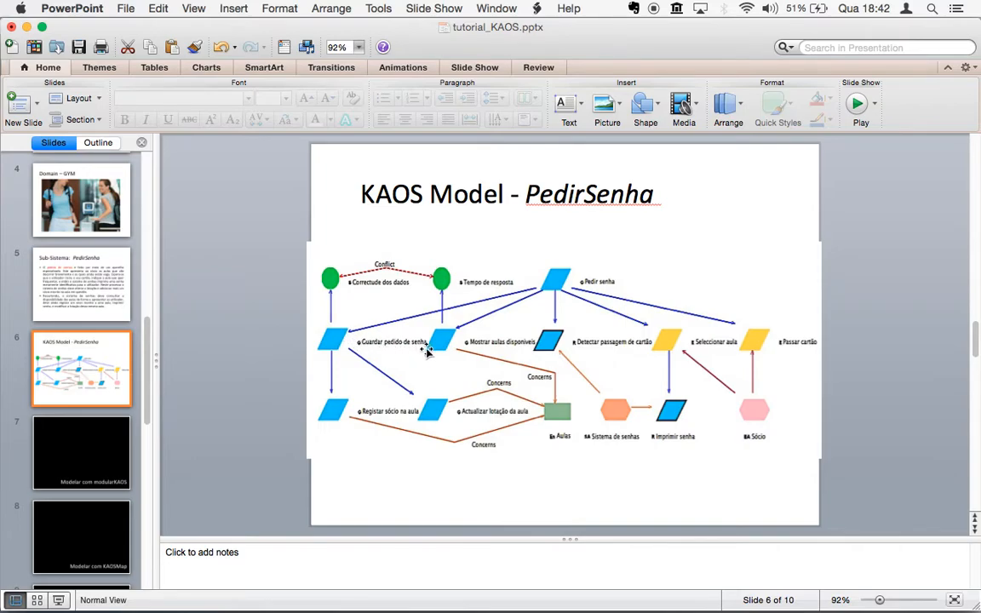
Step: Switch to Eclipse and create an AndRefinement link from the Pedir Senha goal to a new Goal below and to its left
{"action": "key", "text": "super+Tab"}
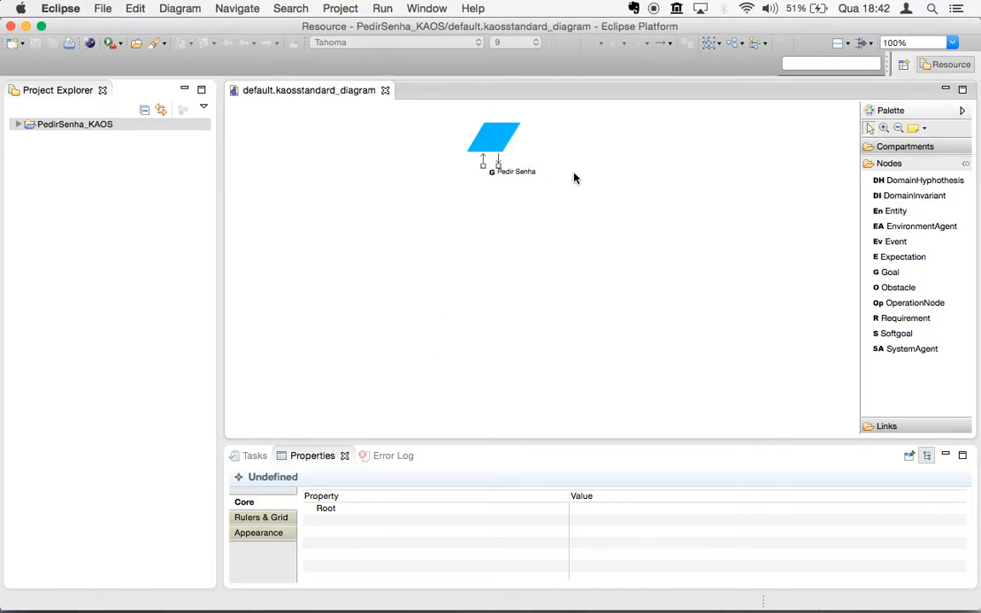
{"action": "mouse_move", "coordinate": [574, 177]}
{"action": "mouse_move", "coordinate": [515, 235]}
{"action": "mouse_move", "coordinate": [527, 265]}
{"action": "mouse_move", "coordinate": [493, 141]}
{"action": "mouse_move", "coordinate": [501, 161]}
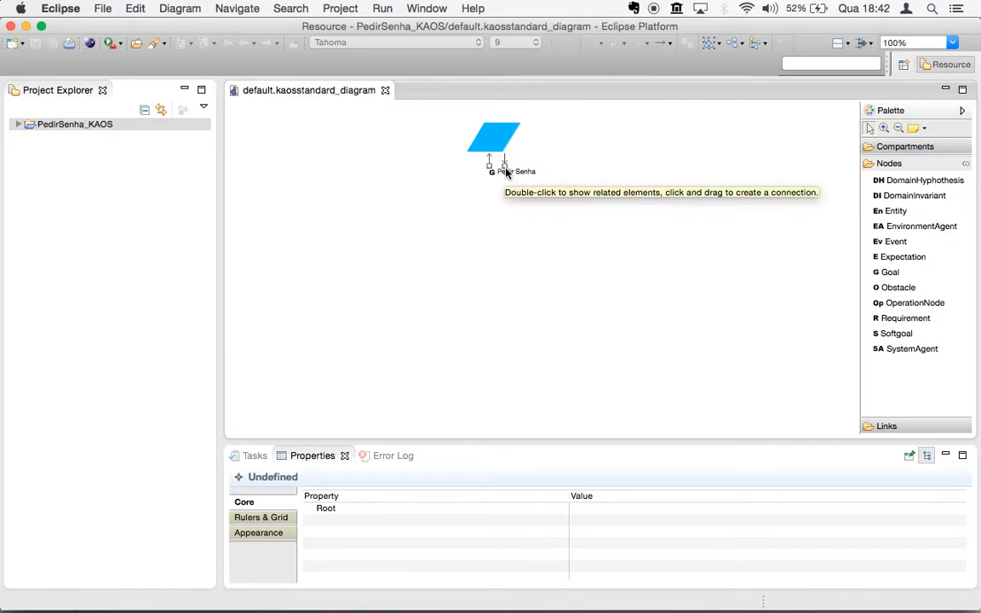
{"action": "left_click_drag", "start_coordinate": [505, 171], "coordinate": [360, 224]}
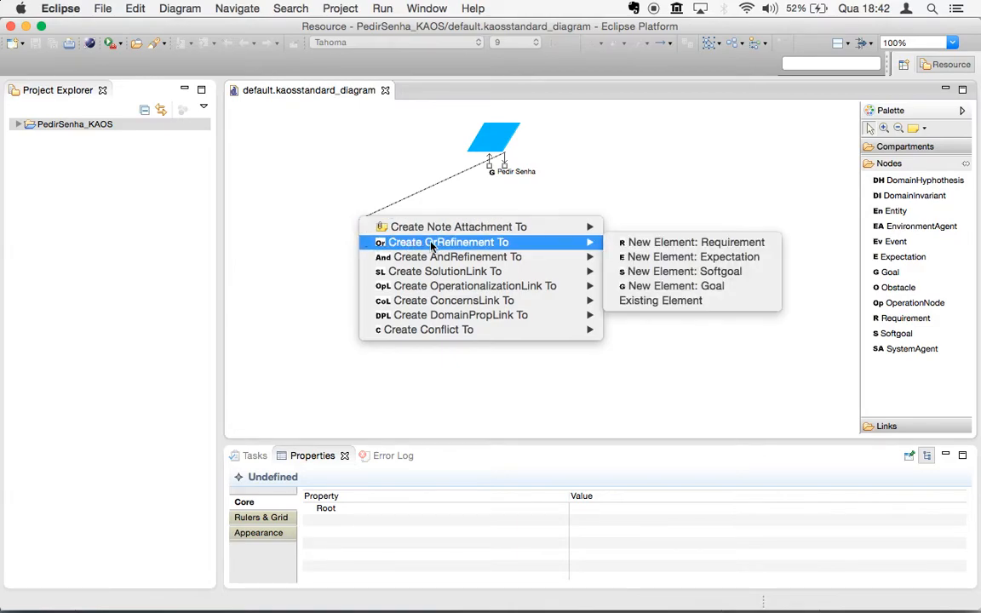
{"action": "mouse_move", "coordinate": [452, 257]}
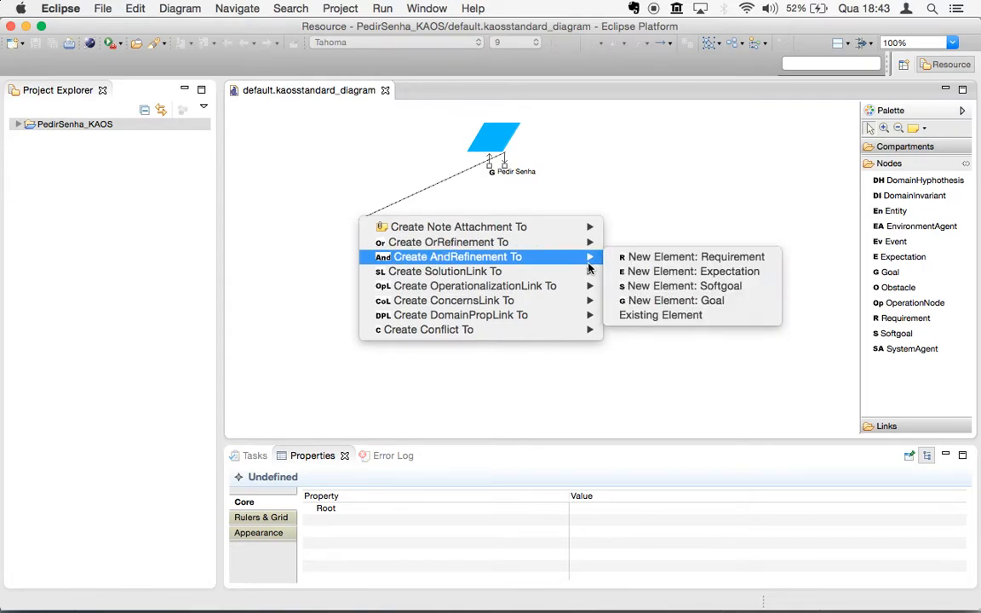
{"action": "left_click", "coordinate": [676, 305]}
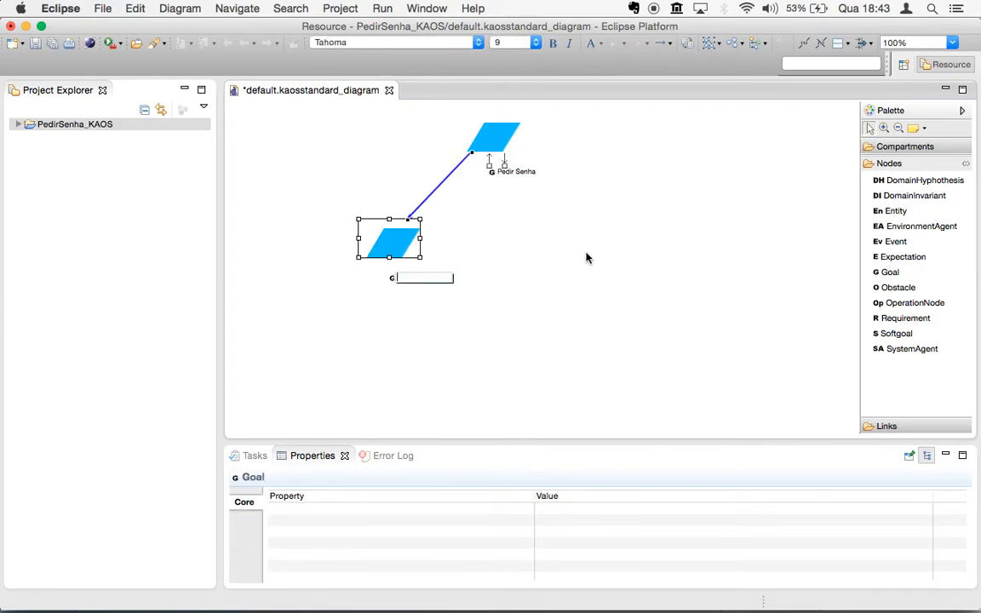
Step: Name the new refined goal Gerenciar Pedido Senha
{"action": "type", "text": "G"}
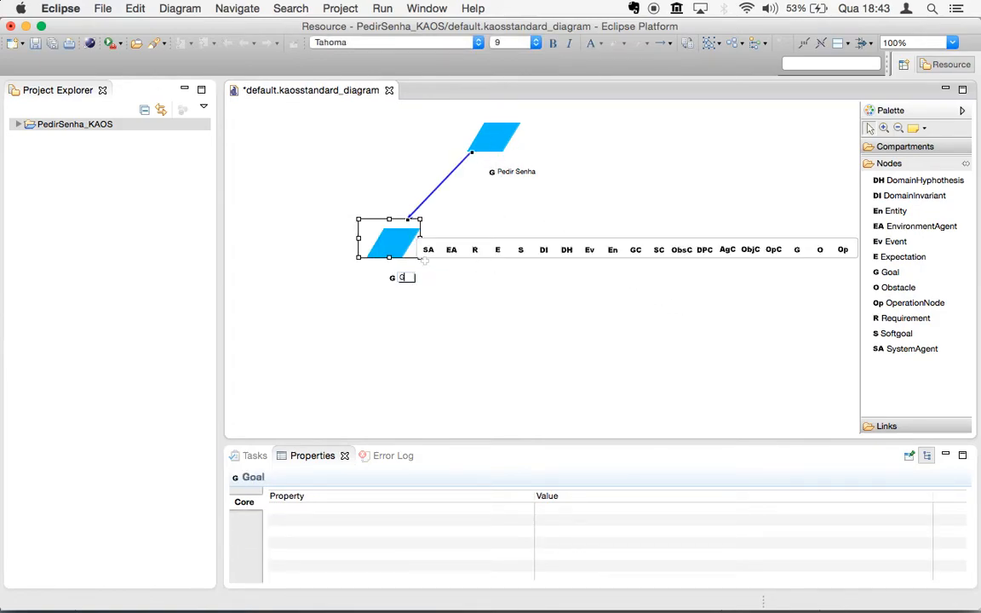
{"action": "type", "text": "ere"}
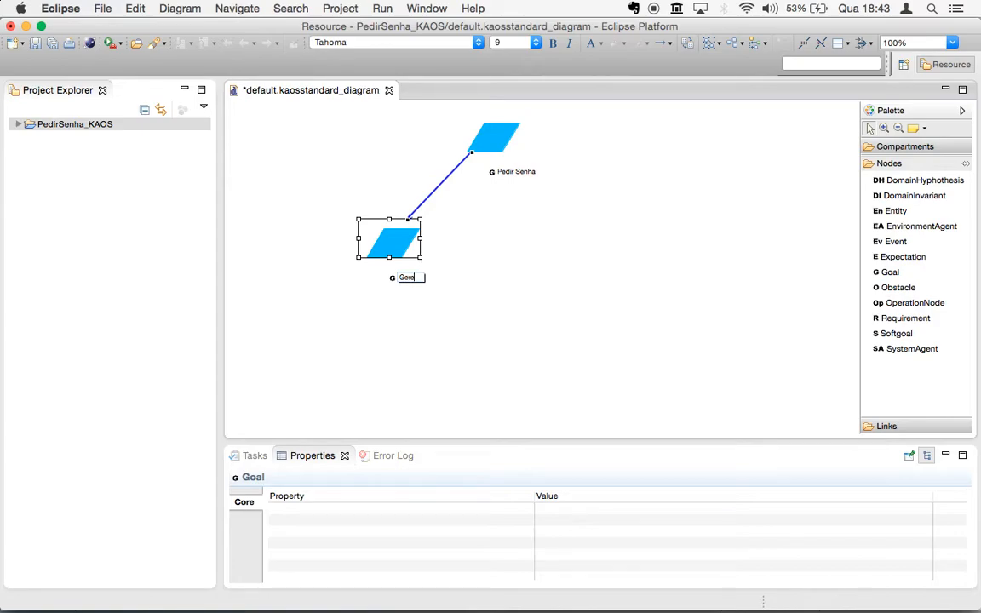
{"action": "type", "text": "n"}
{"action": "key", "text": "BackSpace"}
{"action": "key", "text": "BackSpace"}
{"action": "type", "text": "enciar Pedido Senha"}
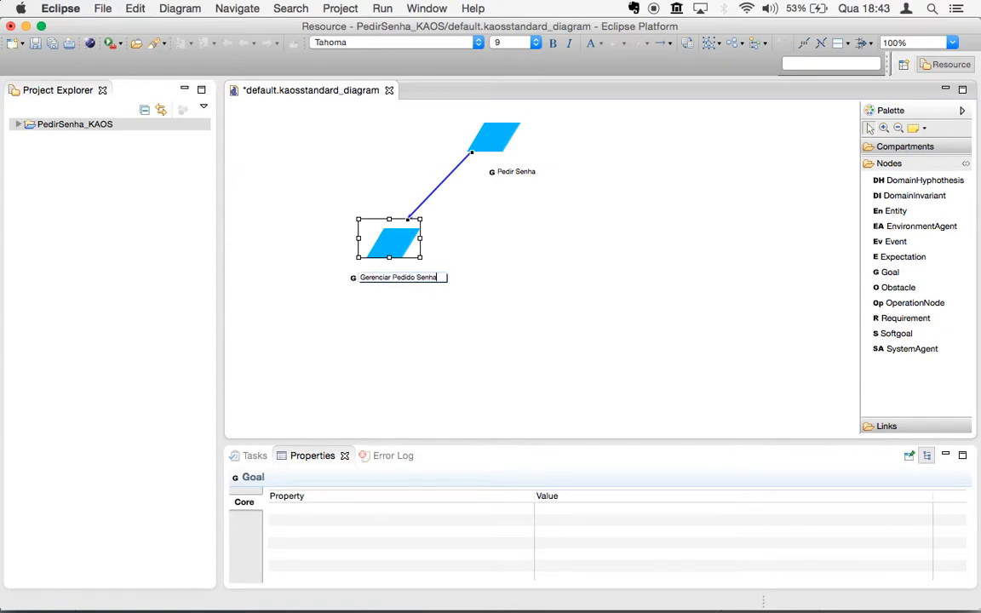
{"action": "key", "text": "Return"}
Step: Move the Gerenciar Pedido Senha goal slightly up and left, nearer the level of Pedir Senha, and save the diagram
{"action": "left_click_drag", "start_coordinate": [389, 247], "coordinate": [358, 242]}
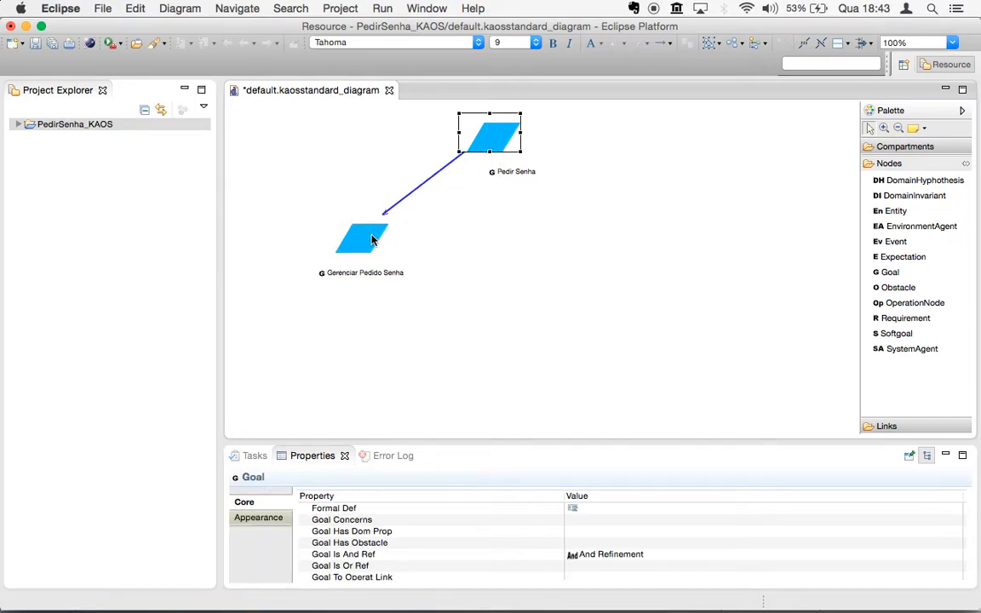
{"action": "left_click_drag", "start_coordinate": [367, 240], "coordinate": [373, 213]}
{"action": "key", "text": "super+s"}
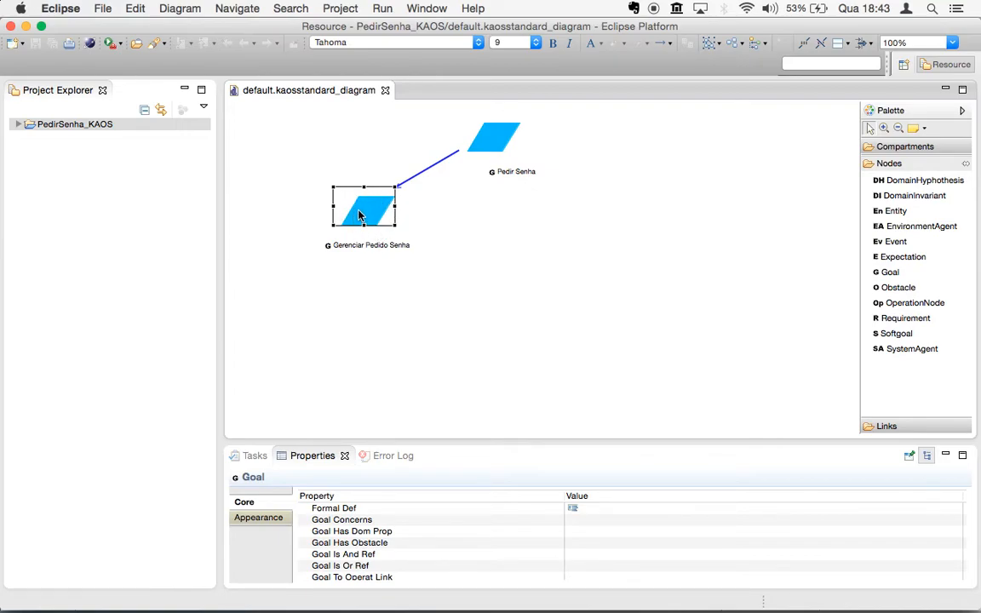
{"action": "mouse_move", "coordinate": [360, 215]}
Step: Switch to PowerPoint to review the KAOS model slide and highlight the description's passage "senhas imprime uma senha meramente identificativa para o utilizador"
{"action": "key", "text": "super+Tab"}
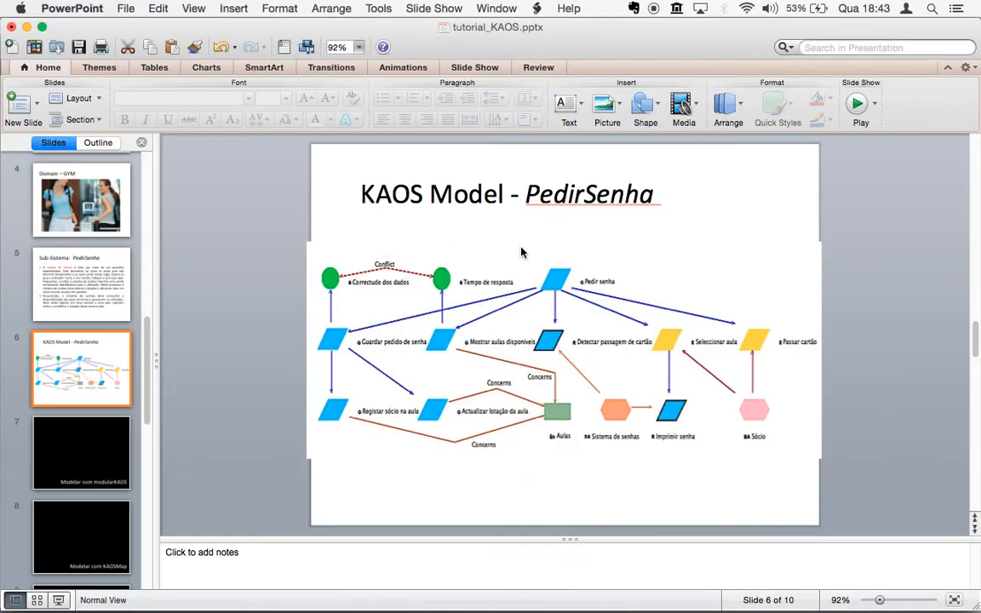
{"action": "key", "text": "super+Tab"}
{"action": "key", "text": "super+Tab"}
{"action": "key", "text": "super+Tab"}
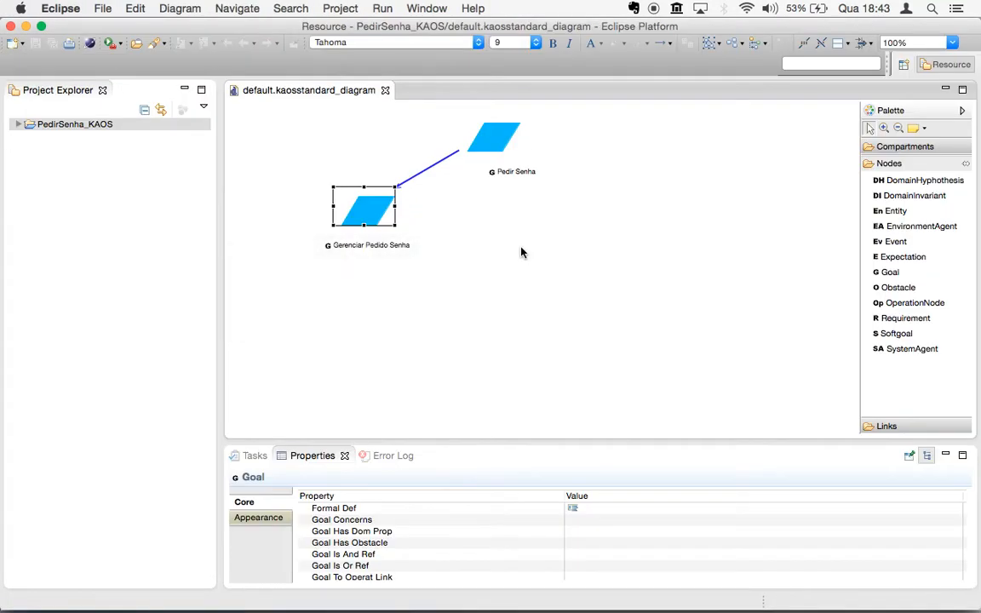
{"action": "key", "text": "super+Tab"}
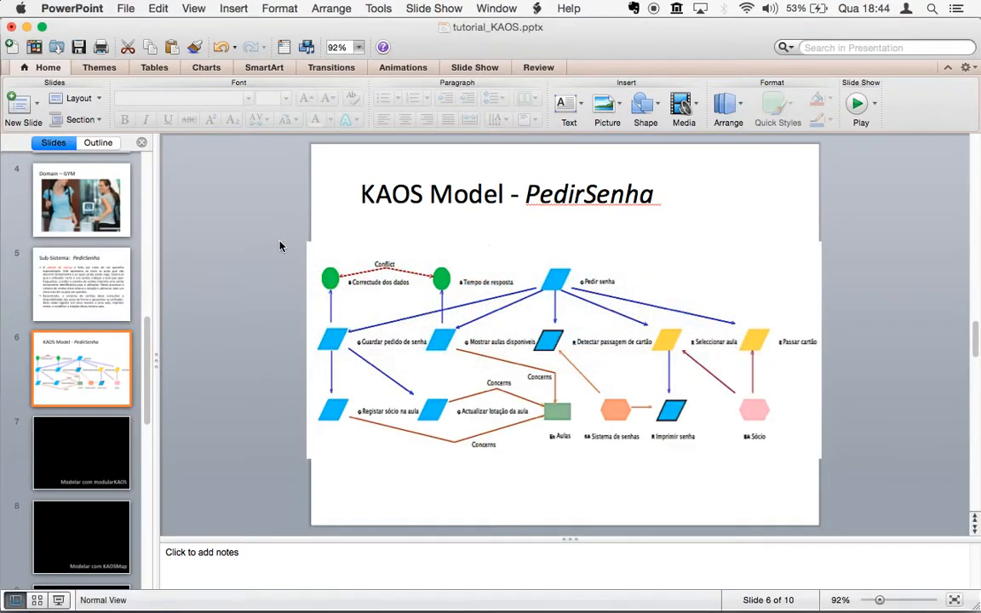
{"action": "left_click", "coordinate": [94, 271]}
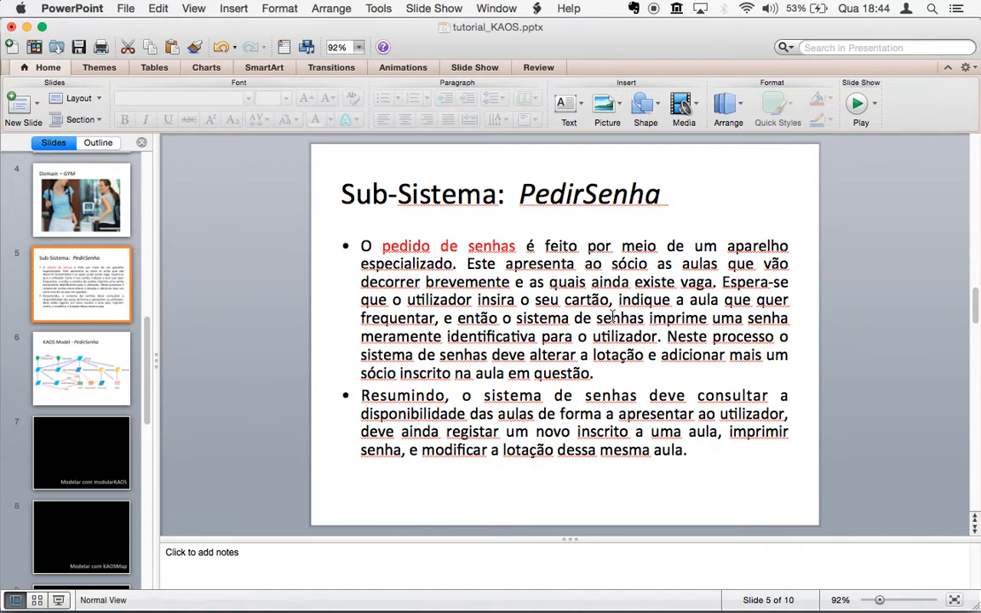
{"action": "left_click", "coordinate": [599, 318]}
{"action": "double_click", "coordinate": [598, 318]}
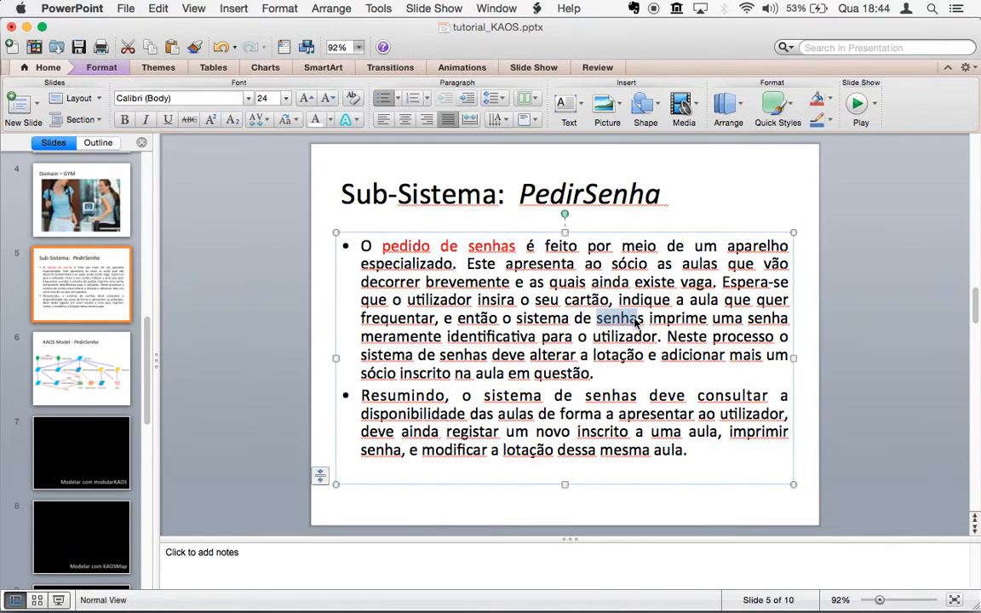
{"action": "key", "text": "shift+Down"}
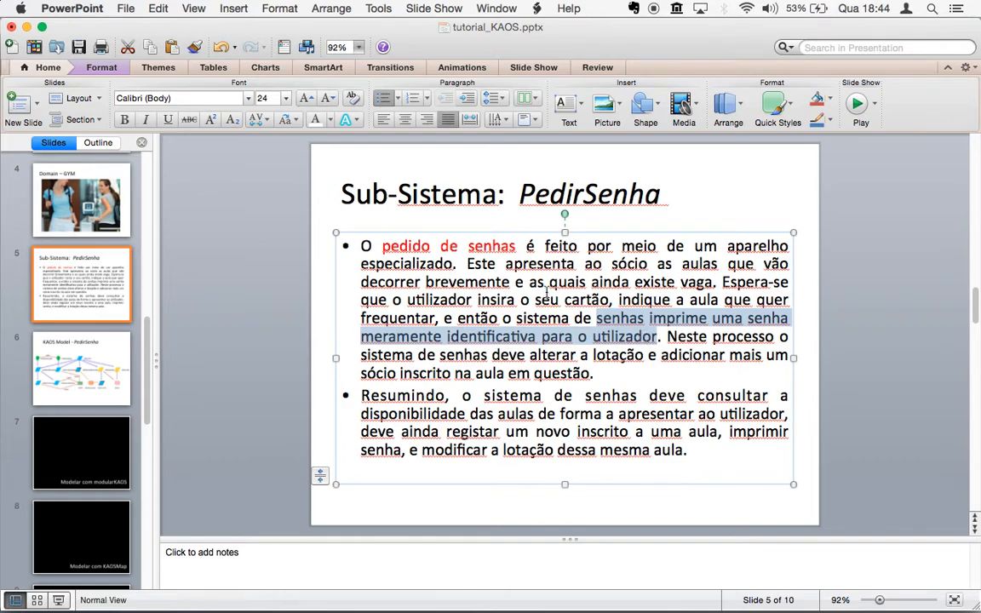
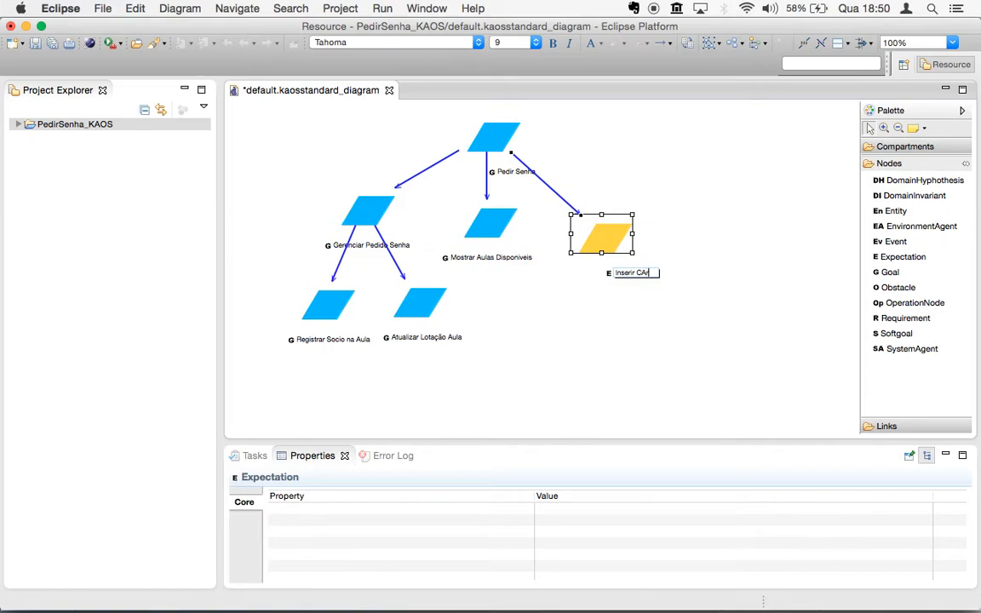
Step: Finish naming the new expectation Inserir Cartao and move it slightly up
{"action": "type", "text": "tao"}
{"action": "key", "text": "Return"}
{"action": "left_click_drag", "start_coordinate": [606, 235], "coordinate": [605, 223]}
Step: Shift the Pedir Senha goal right and create an AndRefinement from it to a new Expectation named Selecionar Aula
{"action": "left_click_drag", "start_coordinate": [506, 126], "coordinate": [679, 214]}
{"action": "mouse_move", "coordinate": [548, 133]}
{"action": "mouse_move", "coordinate": [725, 250]}
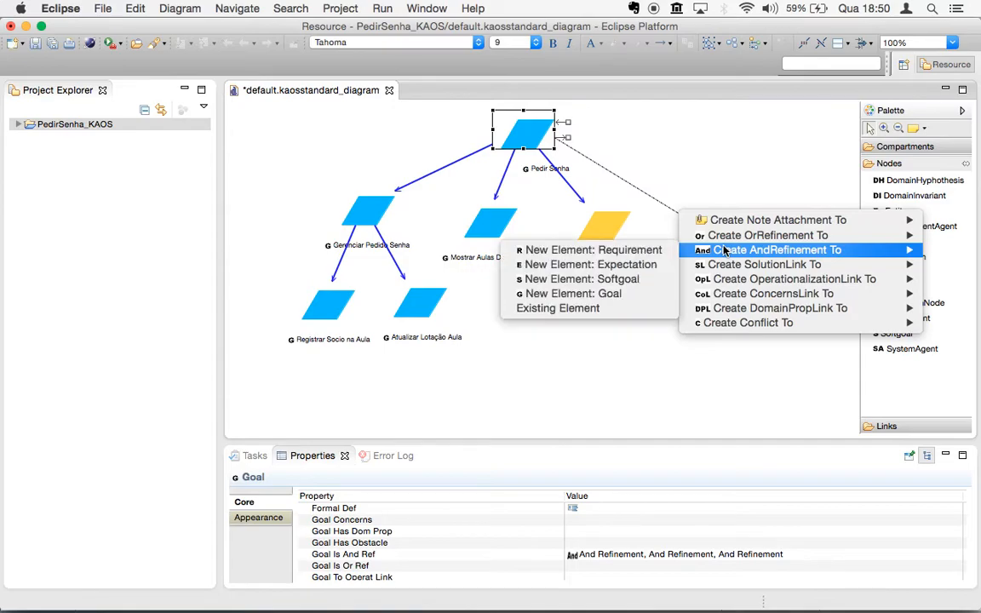
{"action": "left_click", "coordinate": [647, 264]}
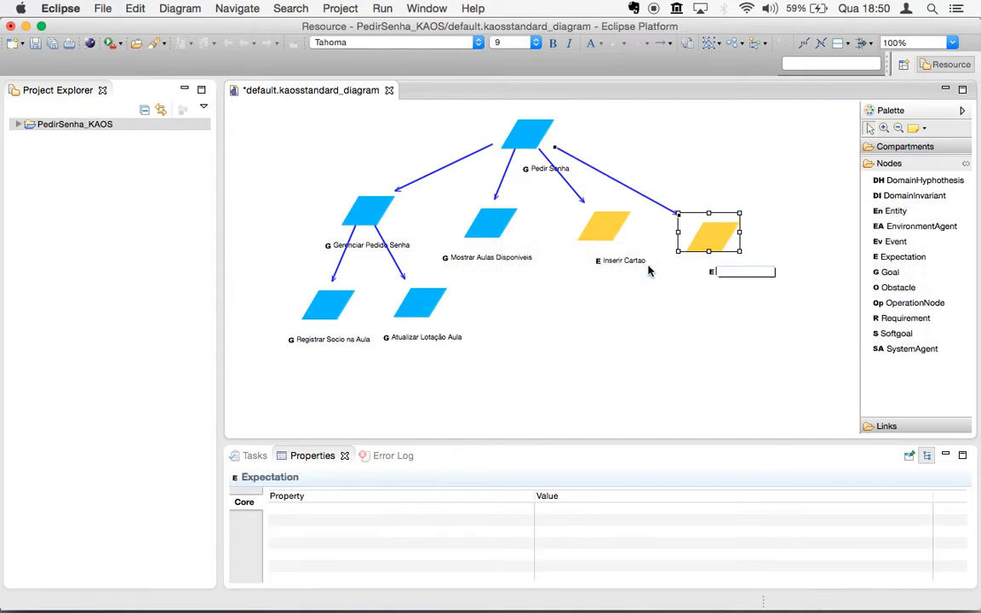
{"action": "type", "text": "Selecionar Aula"}
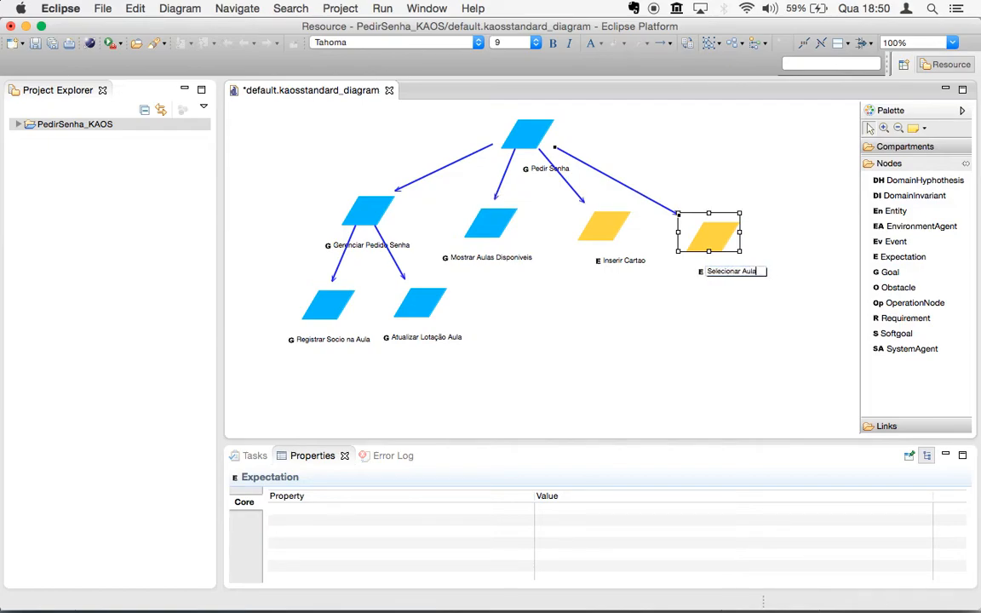
{"action": "key", "text": "Return"}
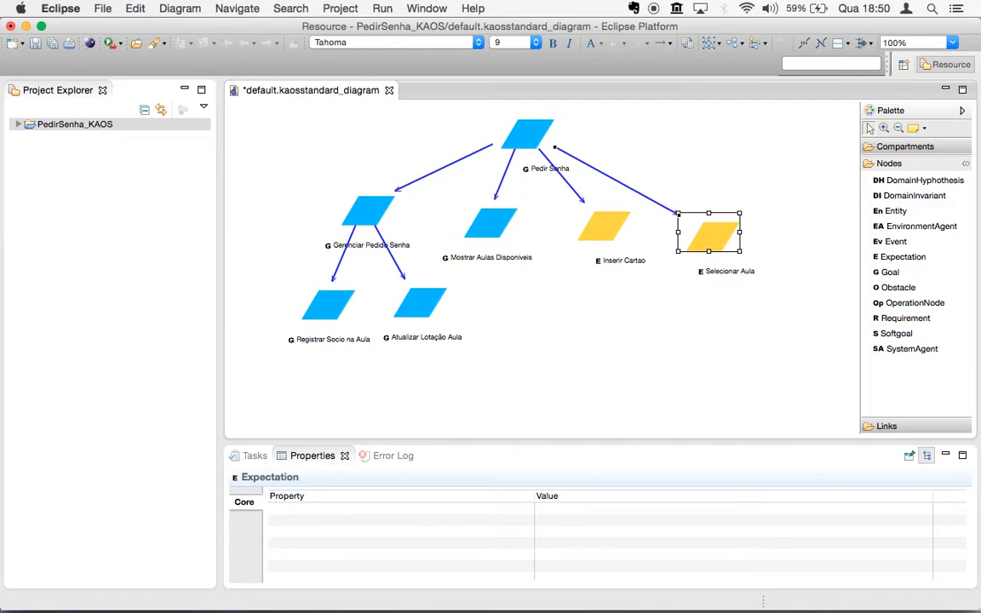
Step: Move the Inserir Cartao expectation slightly down and left, and the Selecionar Aula expectation slightly left
{"action": "left_click", "coordinate": [574, 230]}
{"action": "left_click_drag", "start_coordinate": [573, 227], "coordinate": [582, 239]}
{"action": "left_click_drag", "start_coordinate": [706, 237], "coordinate": [691, 230]}
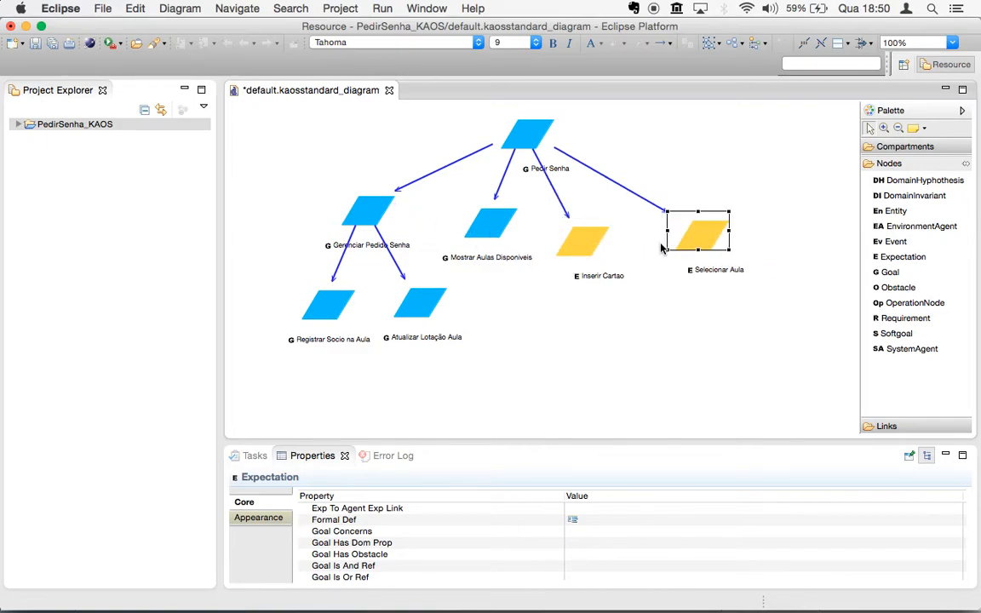
{"action": "left_click", "coordinate": [649, 205]}
{"action": "left_click", "coordinate": [557, 204]}
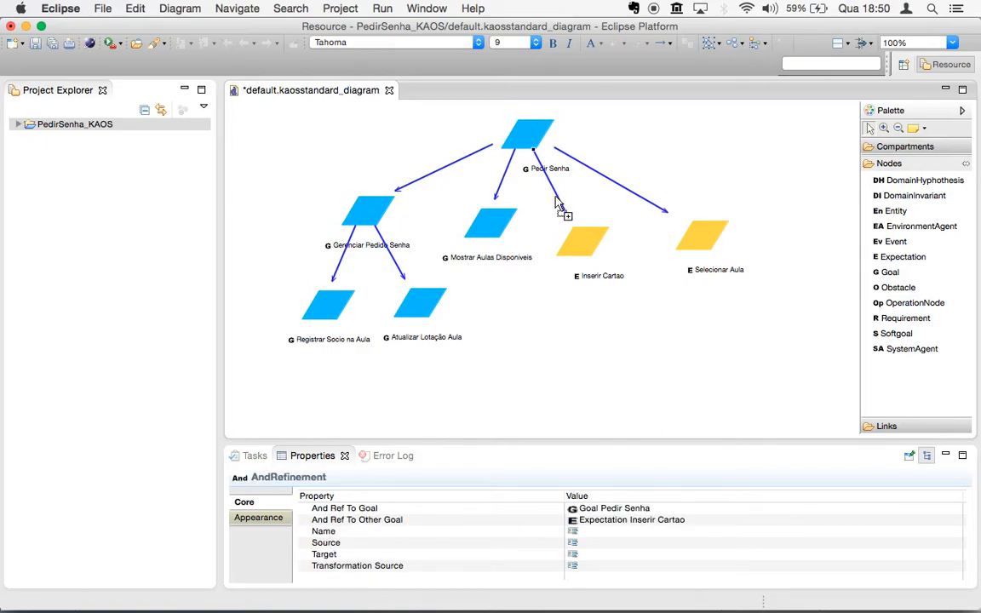
{"action": "left_click", "coordinate": [500, 190]}
{"action": "left_click", "coordinate": [457, 170]}
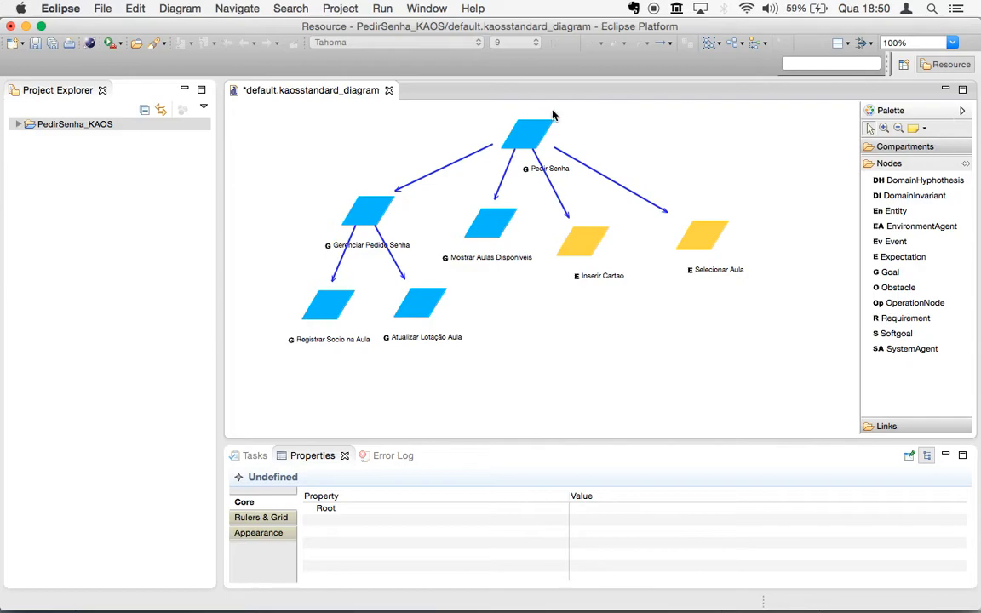
Step: Move the Pedir Senha name label above its goal shape, clear of the refinement links, and save the diagram
{"action": "left_click", "coordinate": [526, 124]}
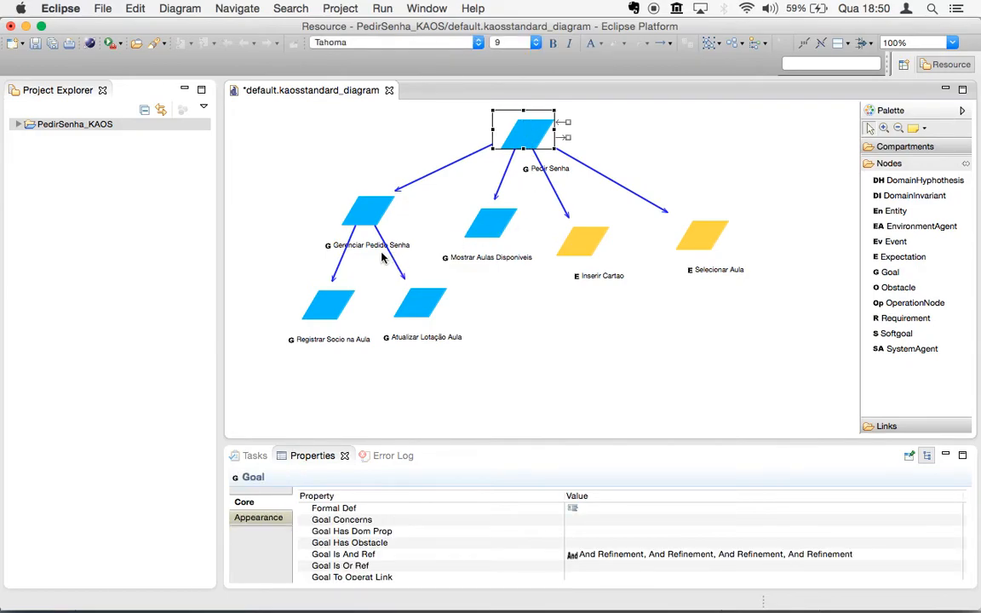
{"action": "left_click", "coordinate": [550, 168]}
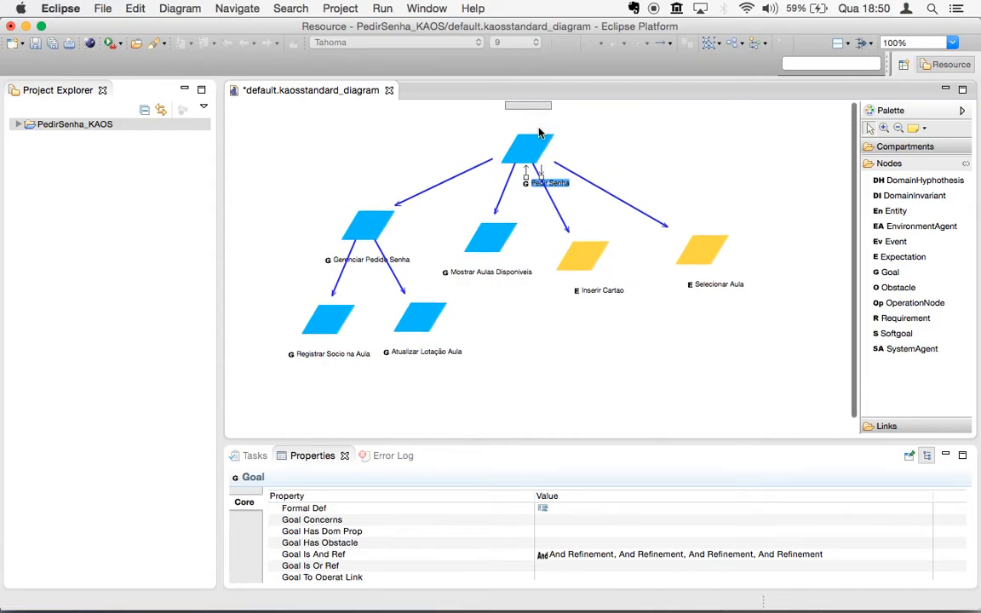
{"action": "left_click", "coordinate": [534, 151]}
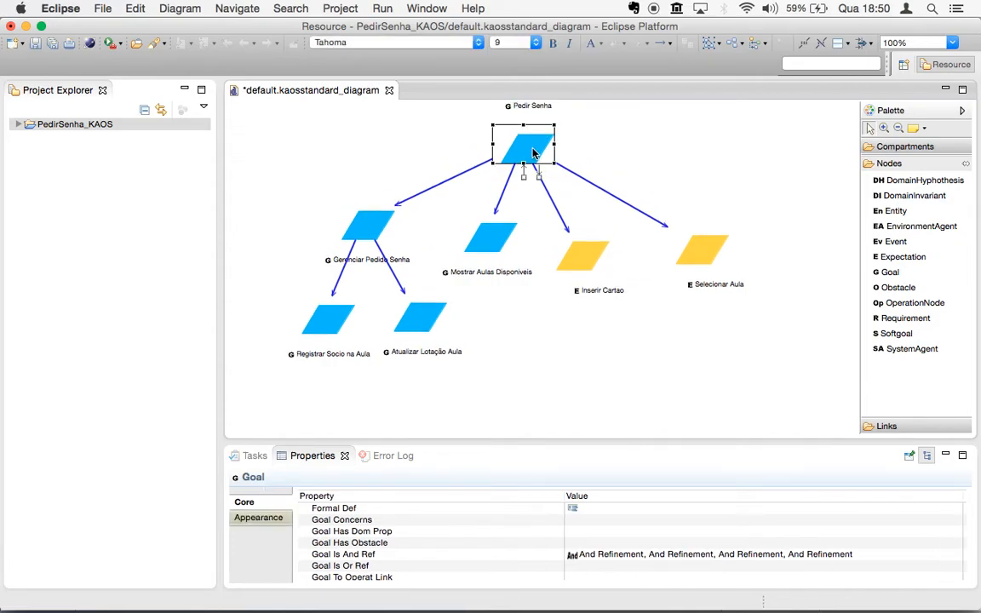
{"action": "left_click", "coordinate": [598, 159]}
{"action": "mouse_move", "coordinate": [599, 160]}
{"action": "key", "text": "super+s"}
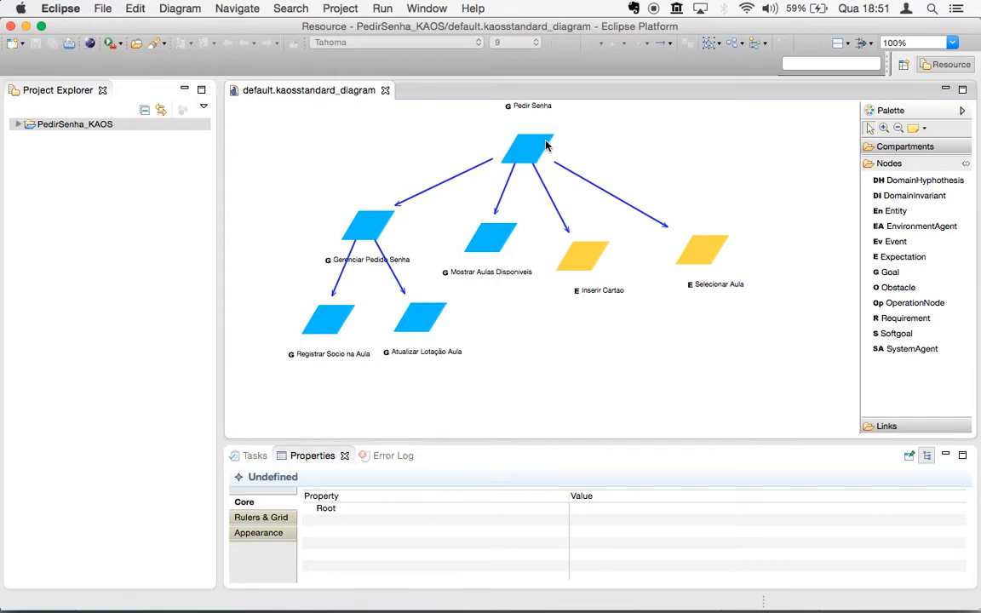
Step: Create an OrRefinement link from the Pedir Senha goal to a new unnamed Goal beyond Selecionar Aula
{"action": "left_click_drag", "start_coordinate": [563, 150], "coordinate": [754, 207]}
{"action": "mouse_move", "coordinate": [743, 208]}
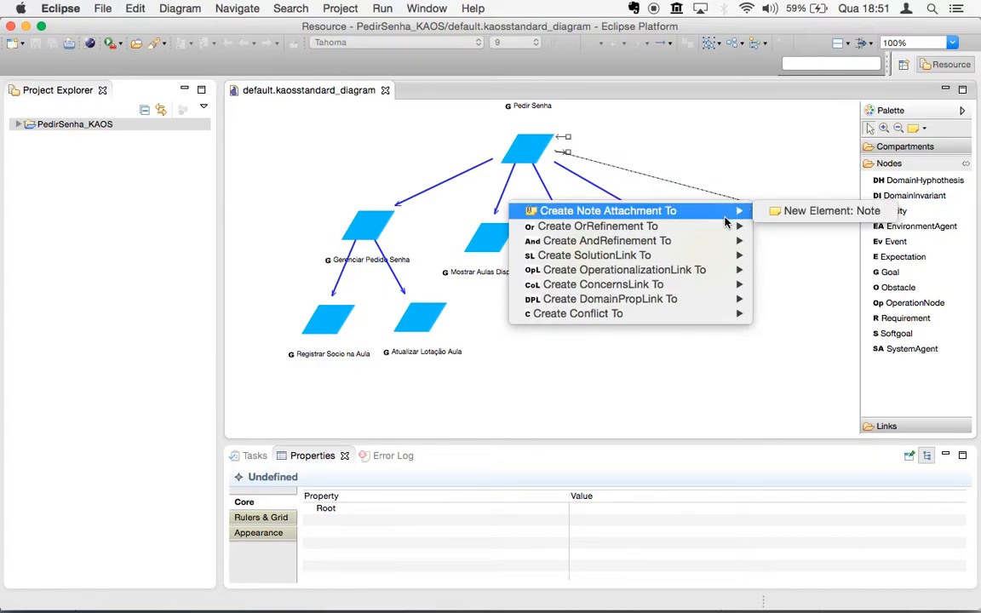
{"action": "mouse_move", "coordinate": [727, 230]}
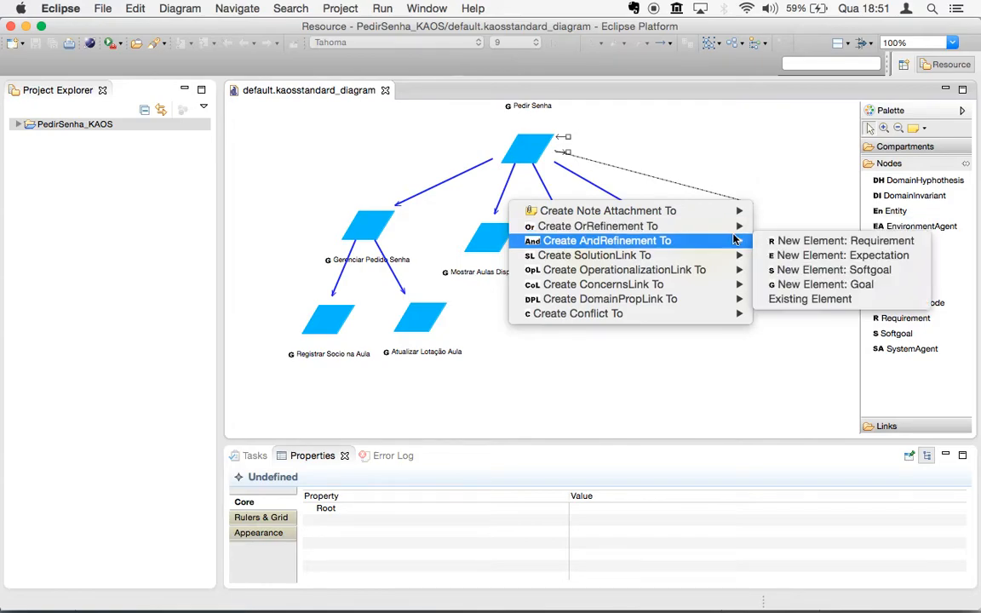
{"action": "left_click", "coordinate": [828, 273]}
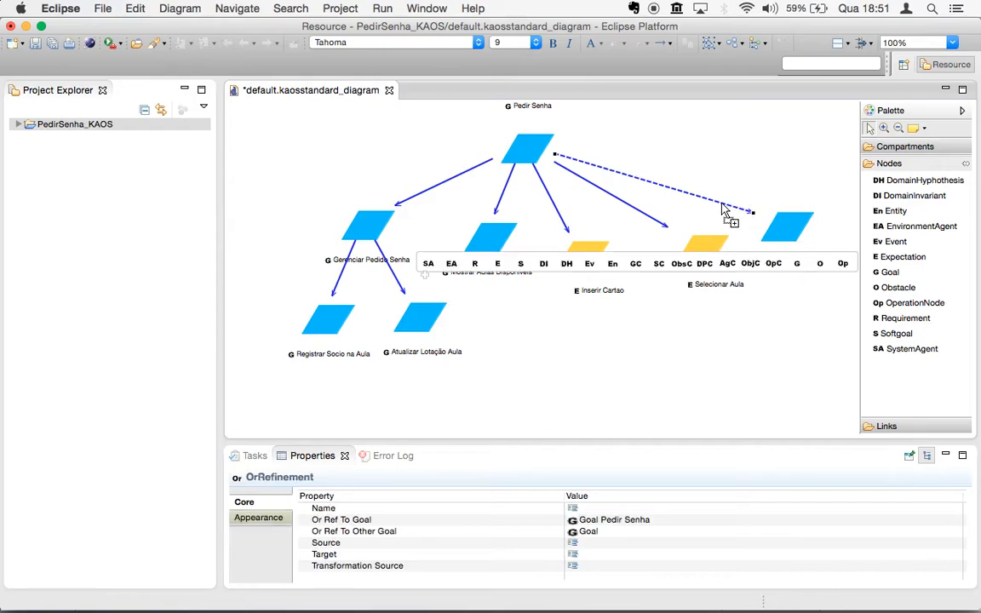
{"action": "left_click", "coordinate": [650, 171]}
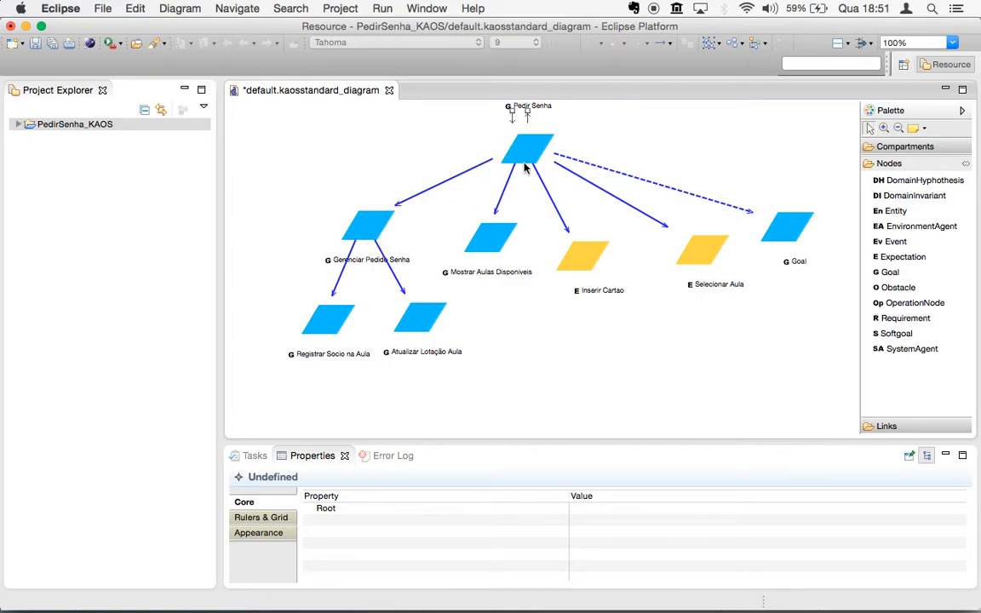
Step: Move the Pedir Senha goal slightly right, delete the unnamed OR-refined Goal from the model and save the diagram
{"action": "left_click_drag", "start_coordinate": [531, 143], "coordinate": [550, 138]}
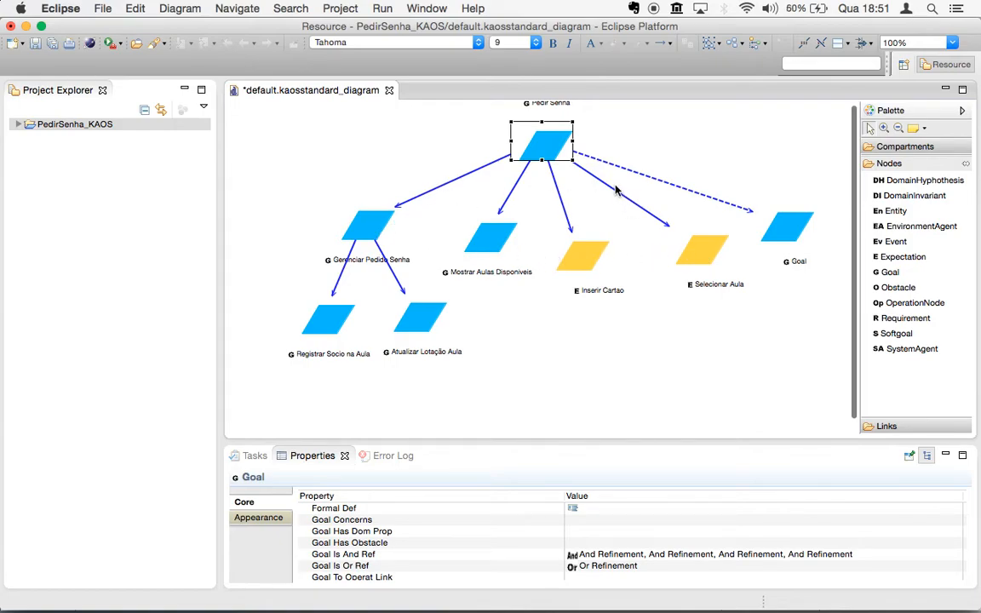
{"action": "left_click", "coordinate": [783, 225]}
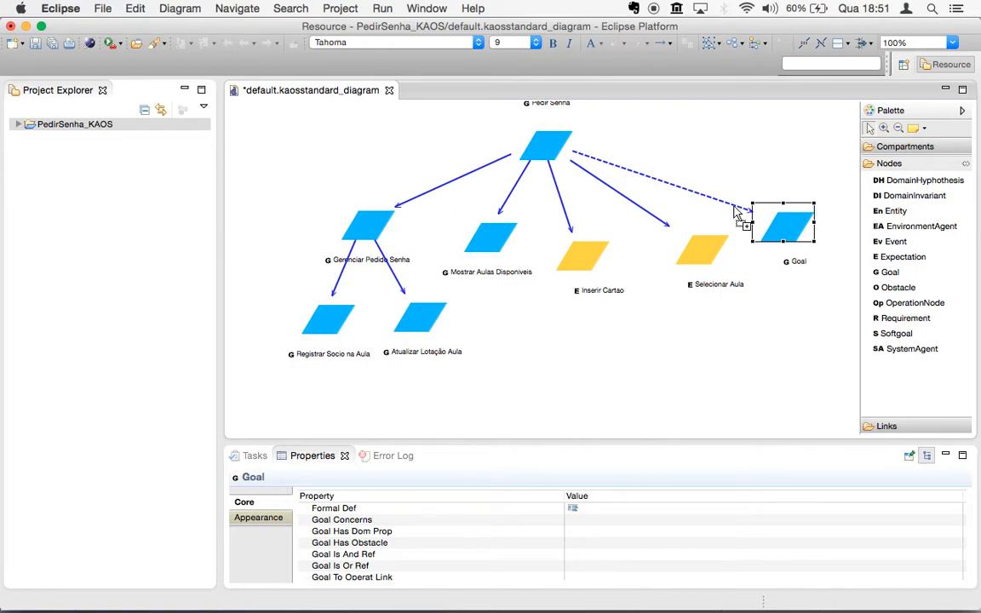
{"action": "right_click", "coordinate": [777, 229]}
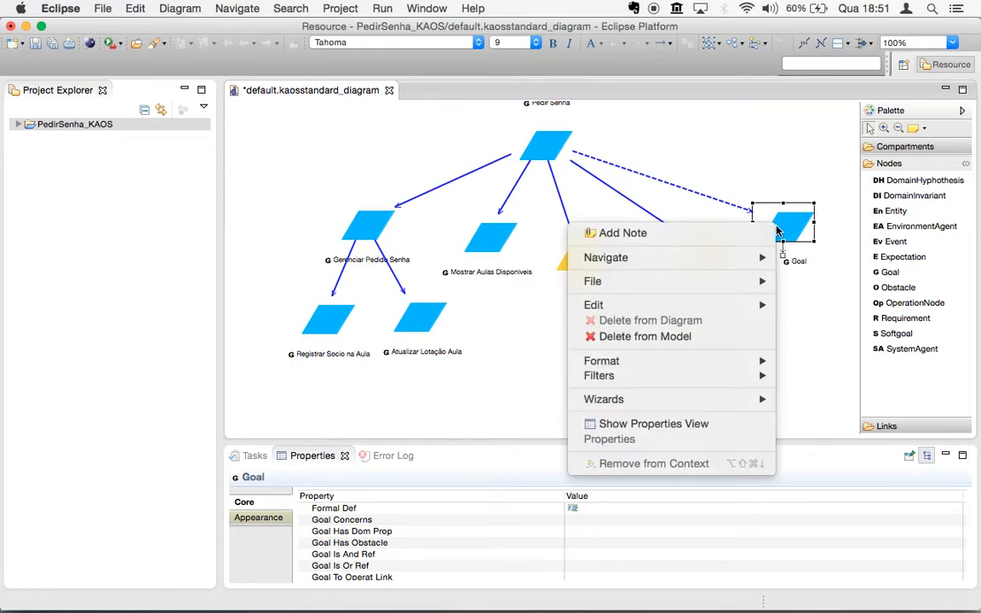
{"action": "left_click", "coordinate": [681, 337]}
{"action": "key", "text": "ctrl+s"}
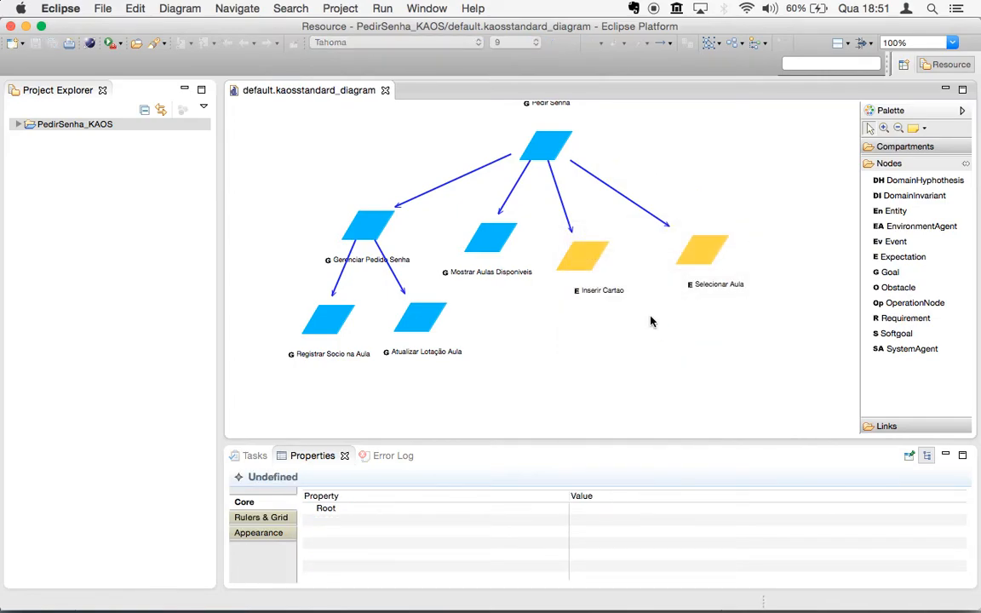
Step: Move the Inserir Cartao expectation slightly up and bring the Selecionar Aula expectation closer to it
{"action": "left_click", "coordinate": [579, 245]}
{"action": "left_click_drag", "start_coordinate": [579, 245], "coordinate": [579, 244]}
{"action": "left_click_drag", "start_coordinate": [694, 249], "coordinate": [664, 250]}
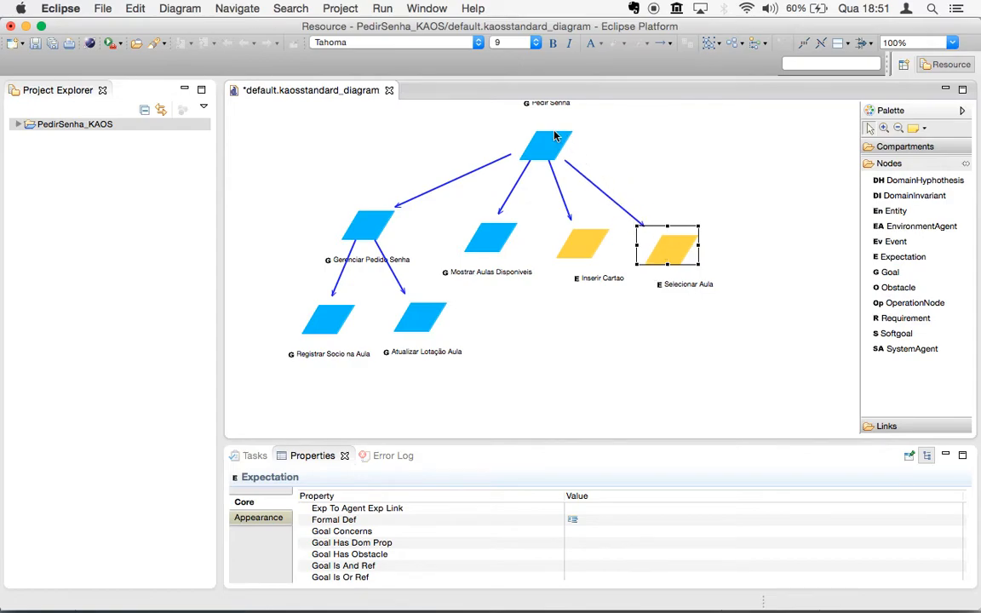
Step: Create an OrRefinement link from the Pedir Senha goal to a new Requirement named Passagem de Cartao
{"action": "left_click_drag", "start_coordinate": [588, 152], "coordinate": [722, 191]}
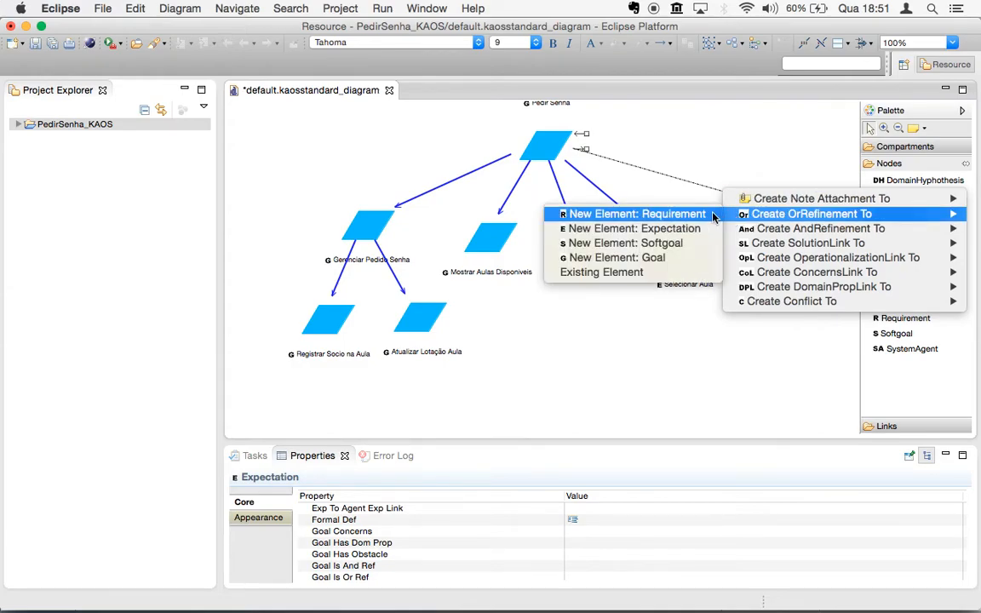
{"action": "left_click", "coordinate": [702, 218]}
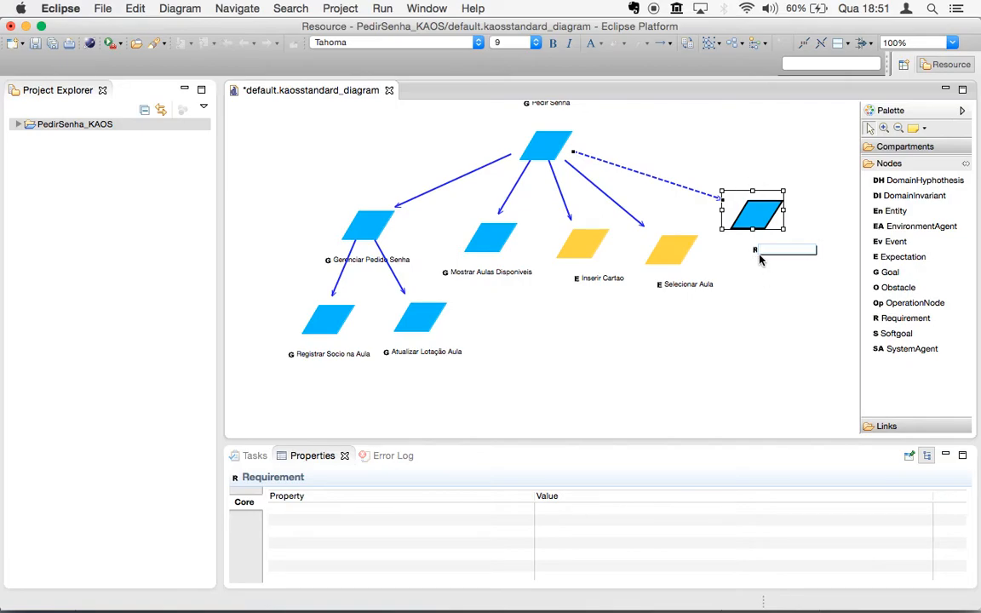
{"action": "mouse_move", "coordinate": [759, 263]}
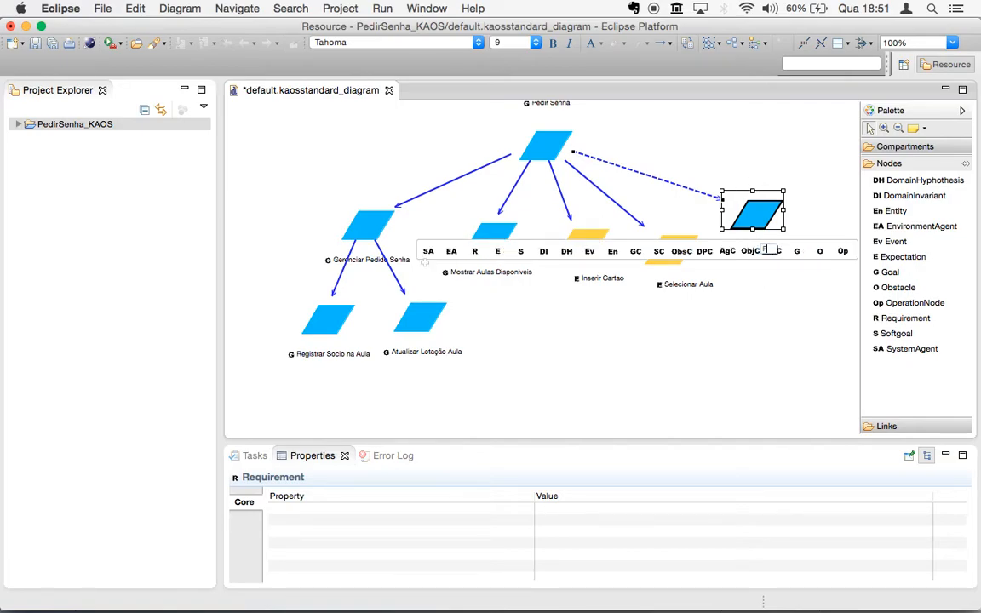
{"action": "type", "text": "gem de C"}
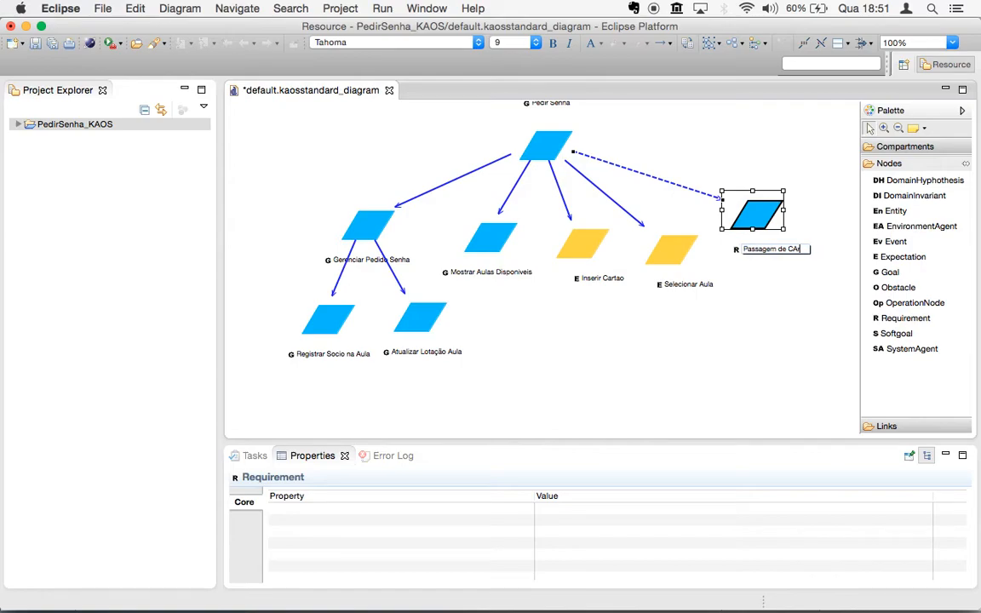
{"action": "type", "text": "artao"}
{"action": "key", "text": "Return"}
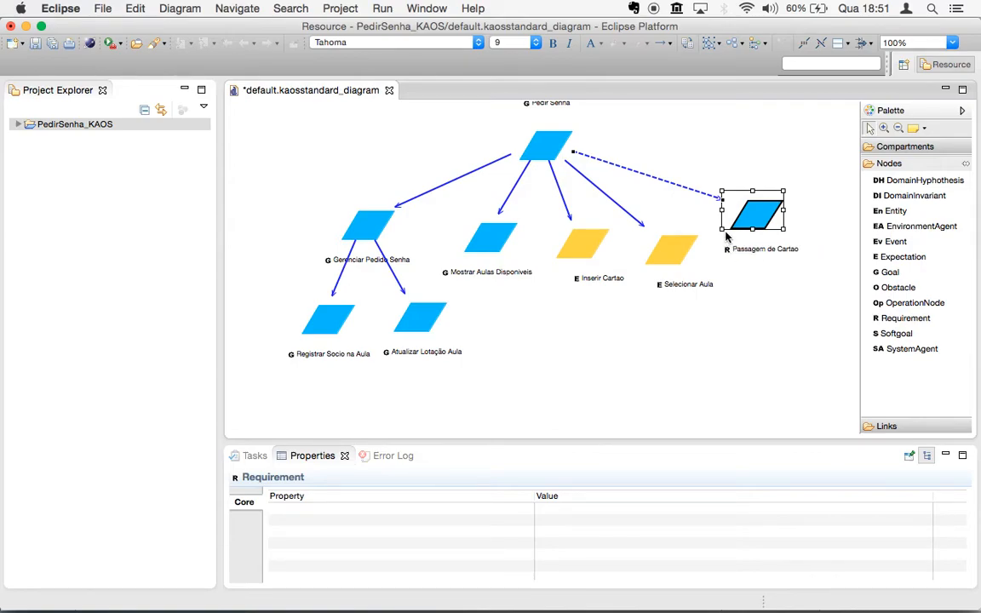
Step: Delete the Passagem de Cartao requirement from the model
{"action": "left_click", "coordinate": [691, 191]}
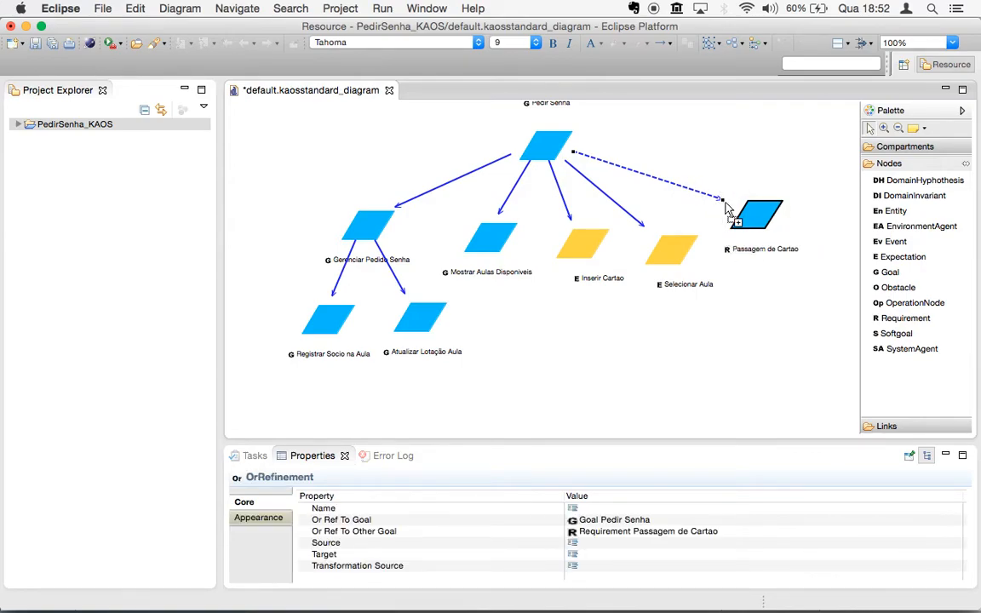
{"action": "right_click", "coordinate": [753, 218]}
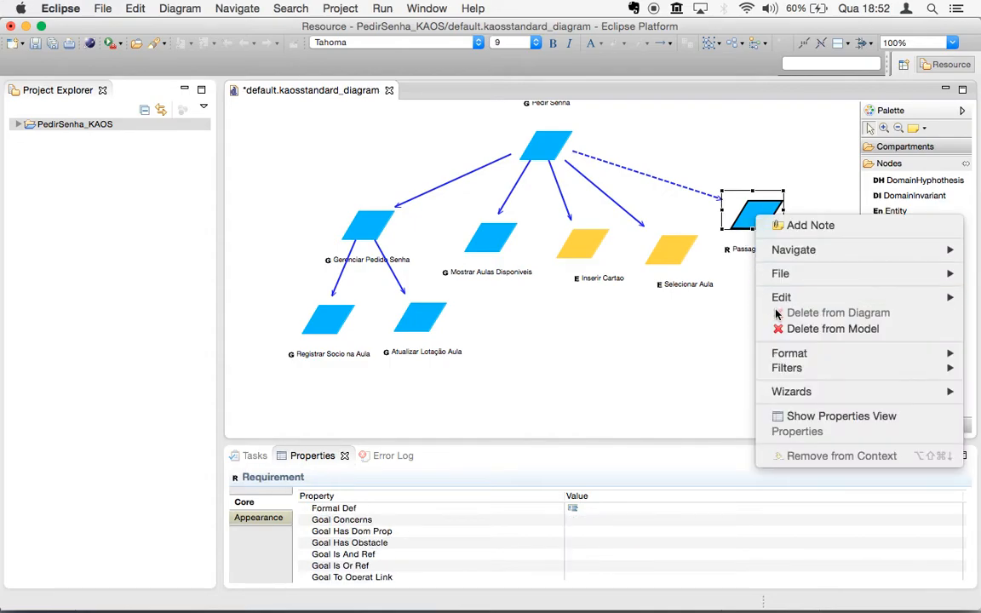
{"action": "left_click", "coordinate": [830, 329]}
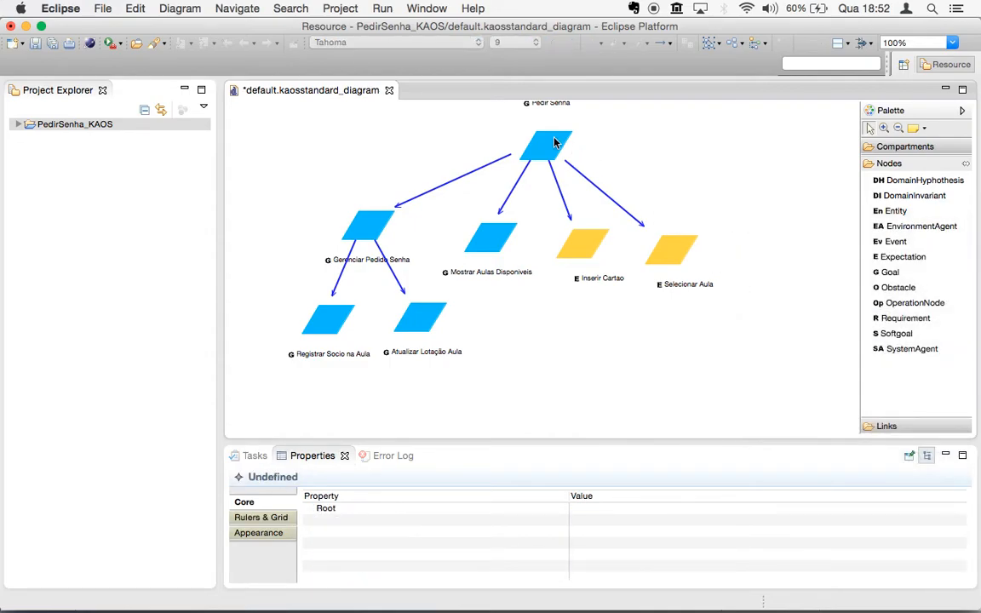
Step: Create an AndRefinement link from the Pedir Senha goal to a new Requirement named Detectar Passagem de Cartao
{"action": "left_click", "coordinate": [554, 143]}
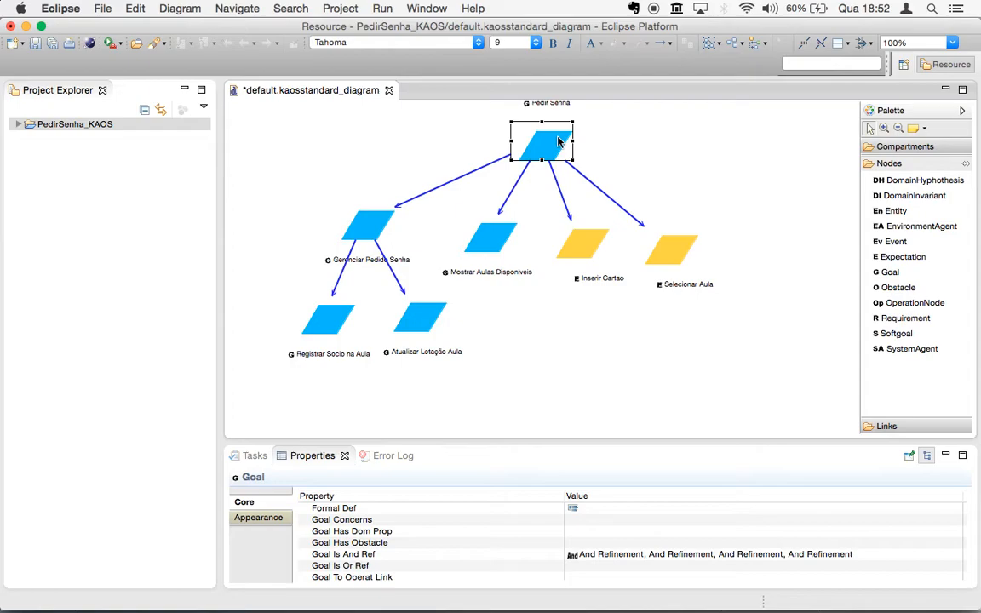
{"action": "left_click_drag", "start_coordinate": [585, 149], "coordinate": [694, 177]}
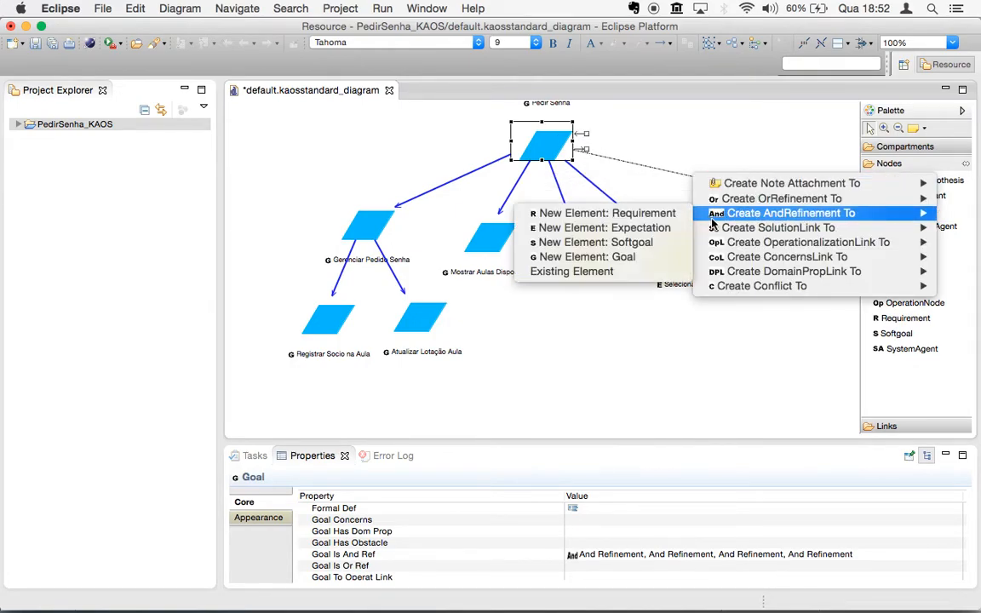
{"action": "left_click", "coordinate": [672, 214]}
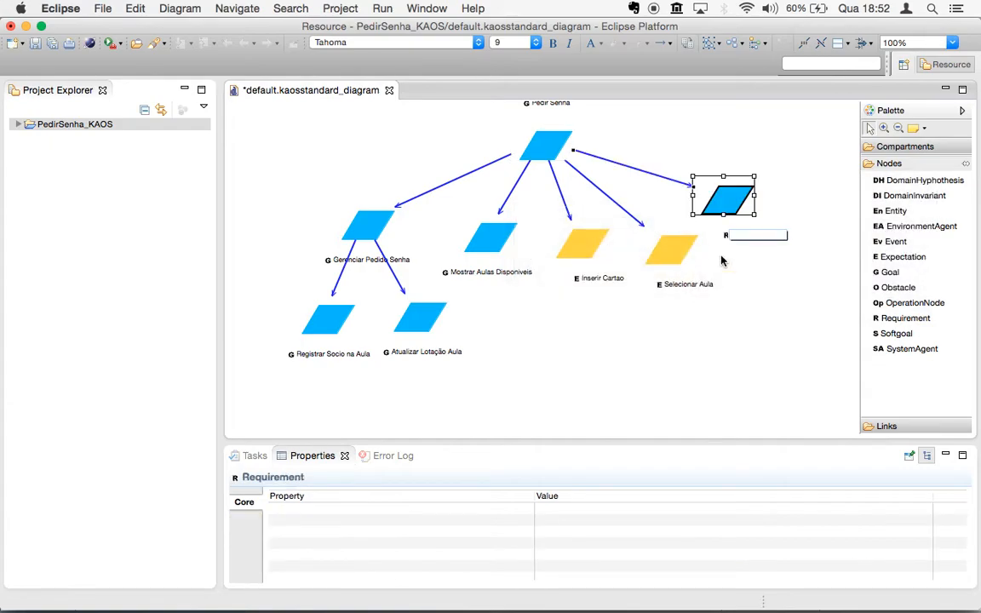
{"action": "mouse_move", "coordinate": [721, 260]}
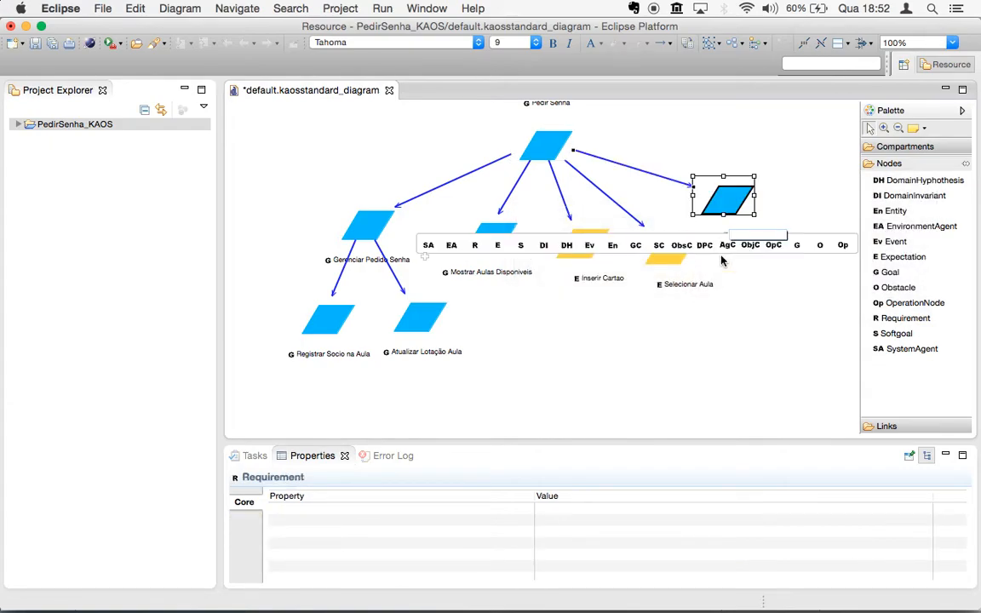
{"action": "type", "text": "Detectar"}
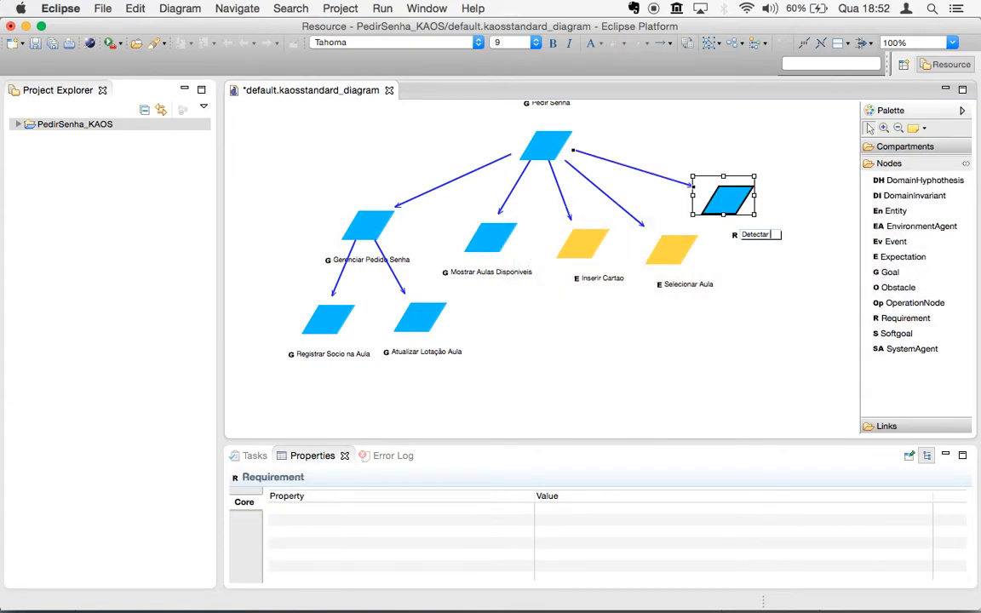
{"action": "type", "text": " Passagem de Cr"}
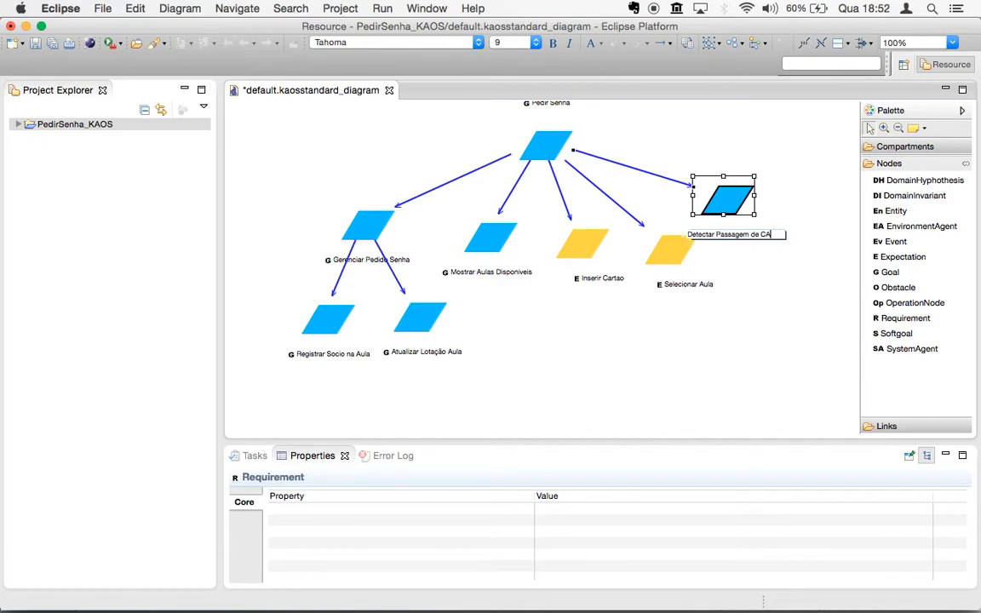
{"action": "key", "text": "BackSpace"}
{"action": "type", "text": "art"}
{"action": "key", "text": "Return"}
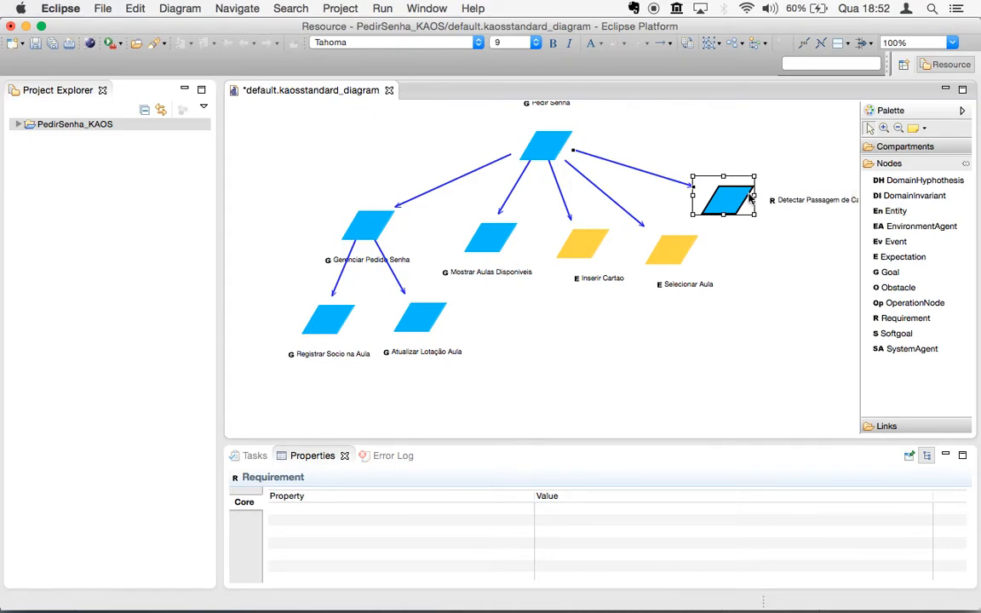
Step: Move the Pedir Senha goal and the Detectar Passagem de Cartao requirement further right, then save the diagram
{"action": "left_click_drag", "start_coordinate": [550, 146], "coordinate": [627, 144]}
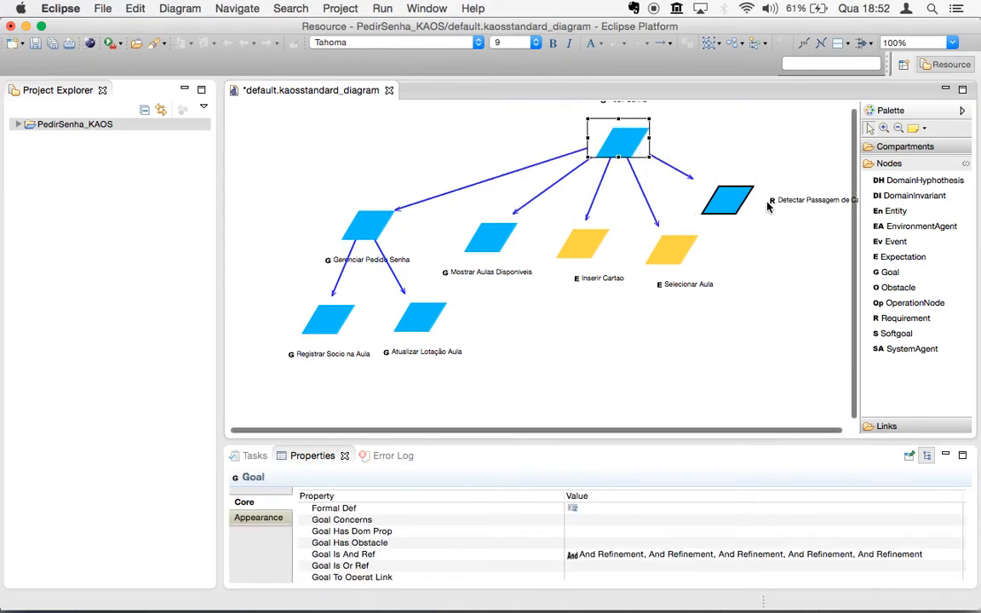
{"action": "left_click_drag", "start_coordinate": [729, 201], "coordinate": [762, 202]}
{"action": "left_click", "coordinate": [762, 202]}
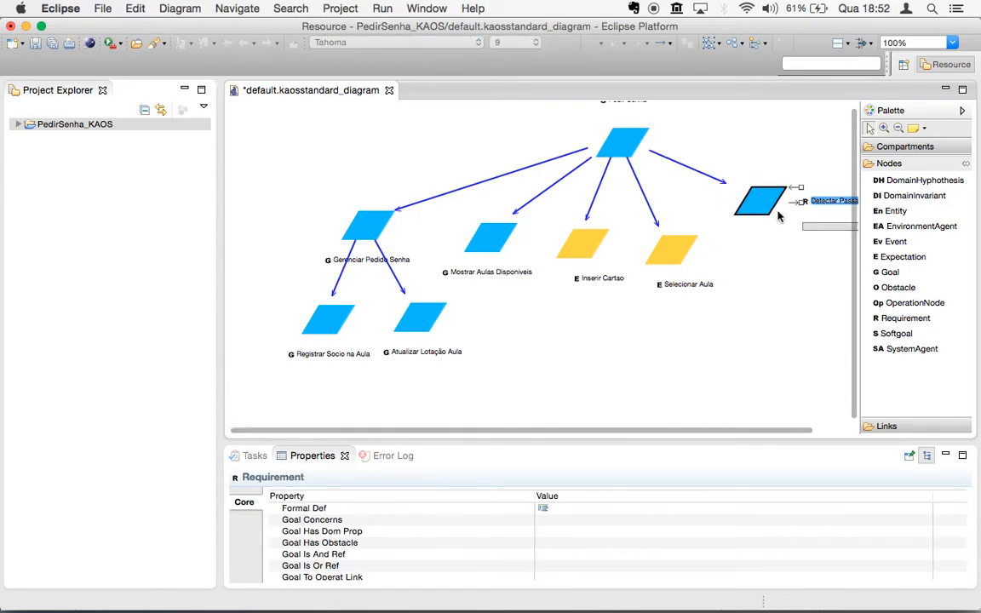
{"action": "left_click_drag", "start_coordinate": [757, 199], "coordinate": [770, 198]}
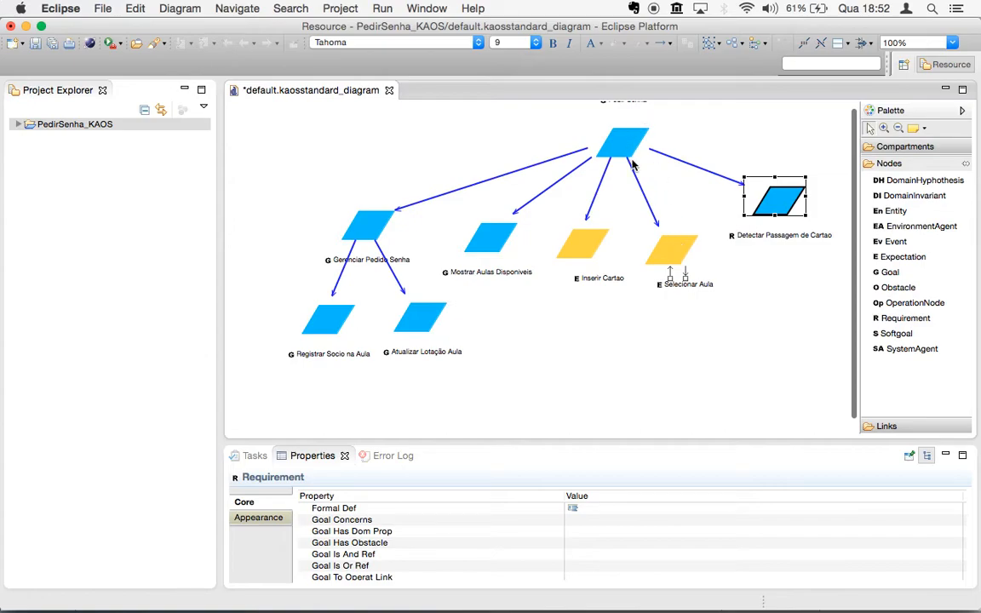
{"action": "scroll", "coordinate": [632, 164], "scroll_direction": "up", "scroll_amount": 1}
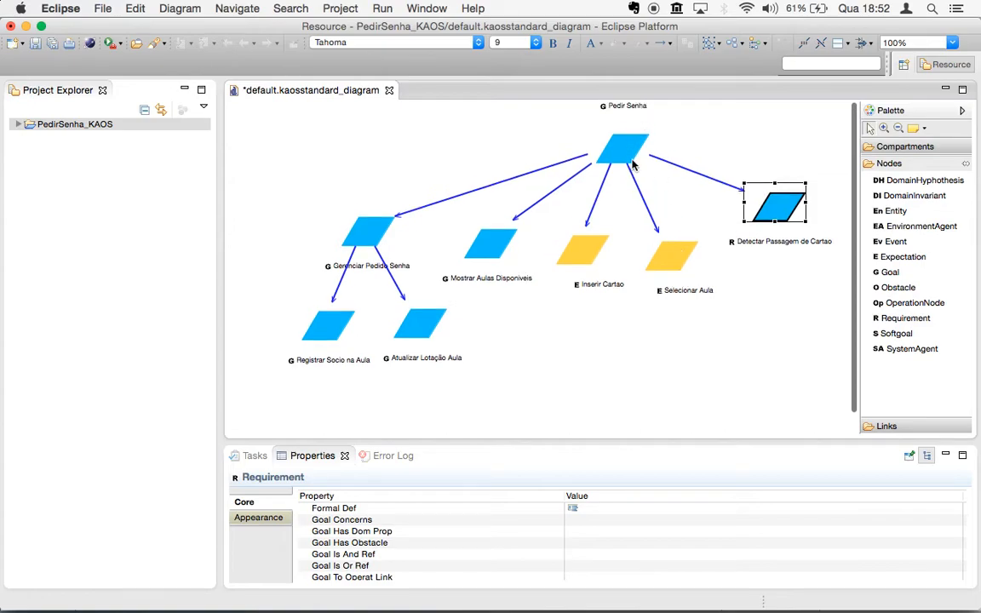
{"action": "left_click", "coordinate": [35, 42]}
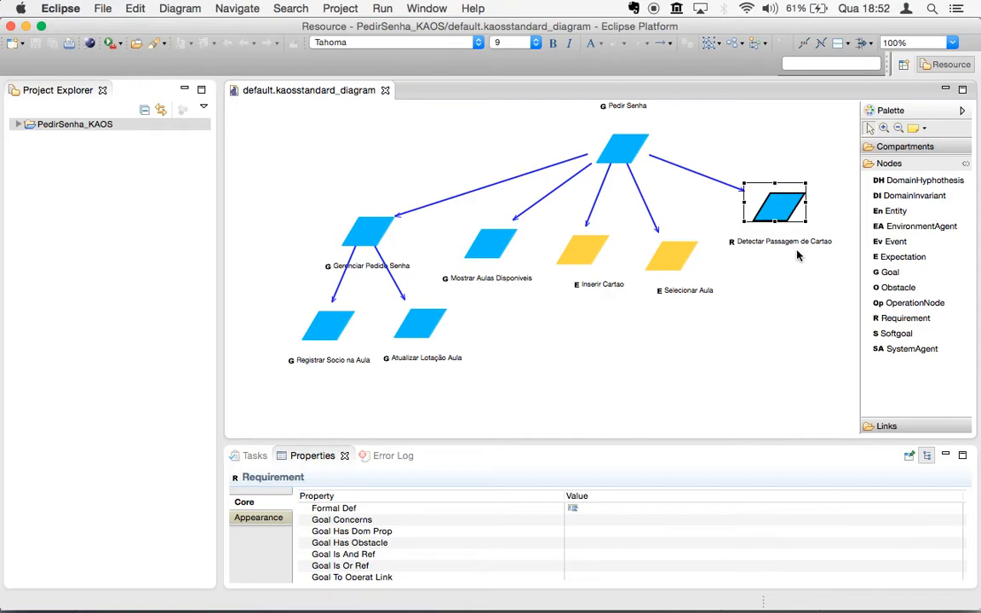
Step: Switch to the tutorial_KAOS.pptx presentation in PowerPoint and view slide 6 with the PedirSenha KAOS model
{"action": "mouse_move", "coordinate": [800, 244]}
{"action": "mouse_move", "coordinate": [570, 343]}
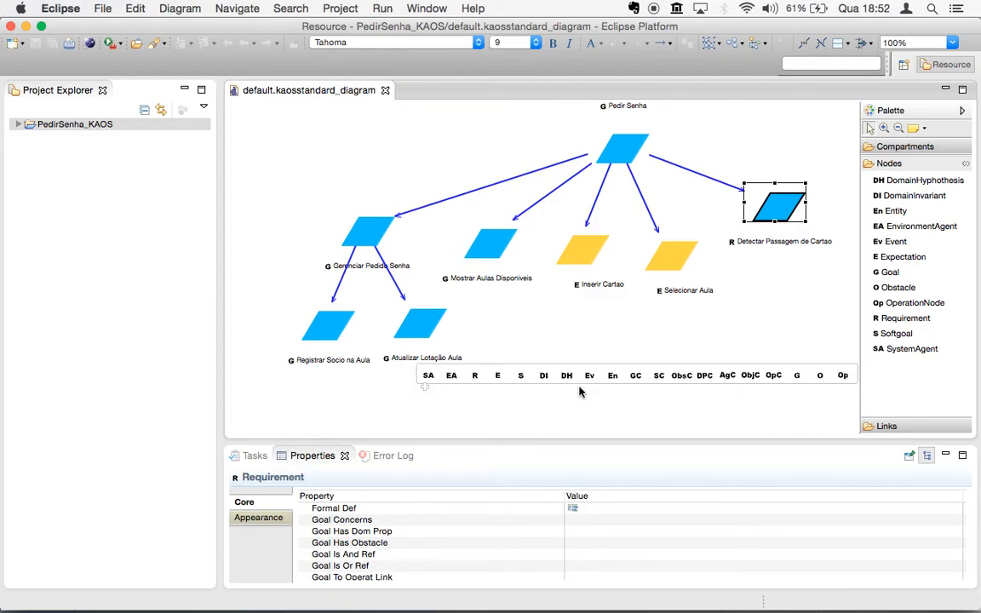
{"action": "key", "text": "super+Tab"}
{"action": "key", "text": "super+Tab"}
{"action": "key", "text": "Escape"}
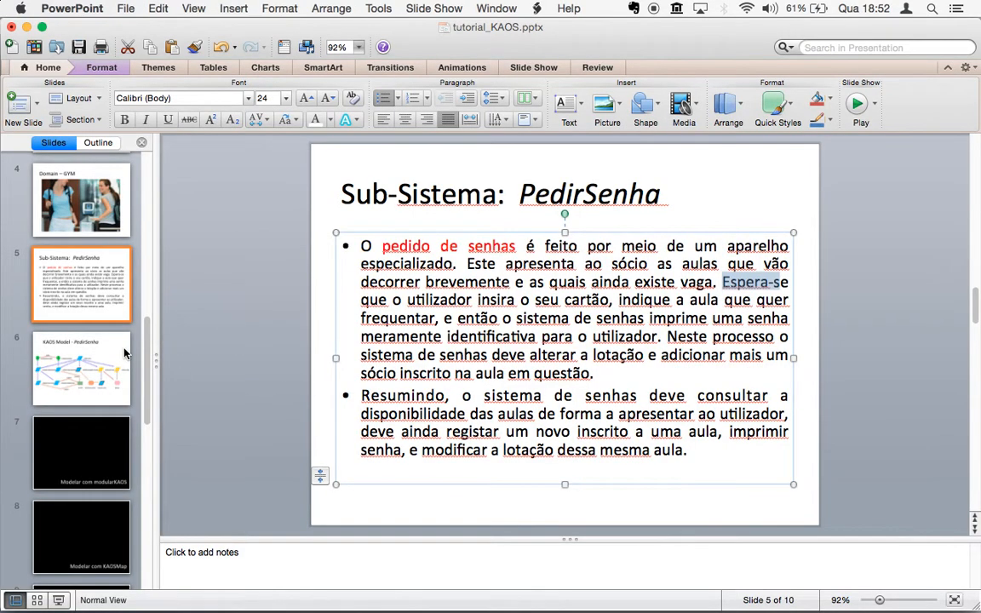
{"action": "left_click", "coordinate": [111, 357]}
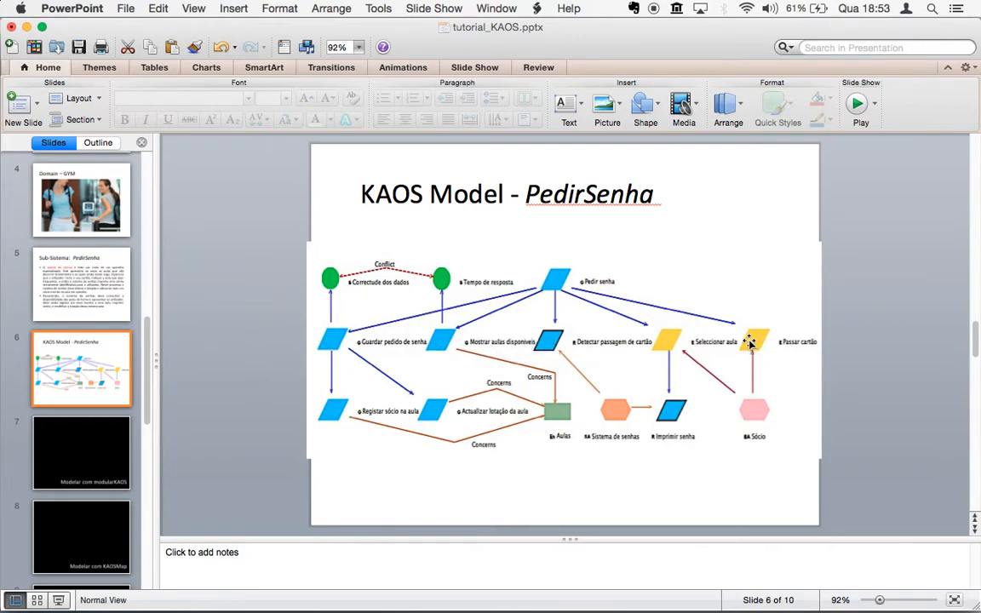
Step: Return to Eclipse and compare the diagram's expectations, Gerenciar Pedido Senha and its subgoals with the PedirSenha model slide
{"action": "key", "text": "super+Tab"}
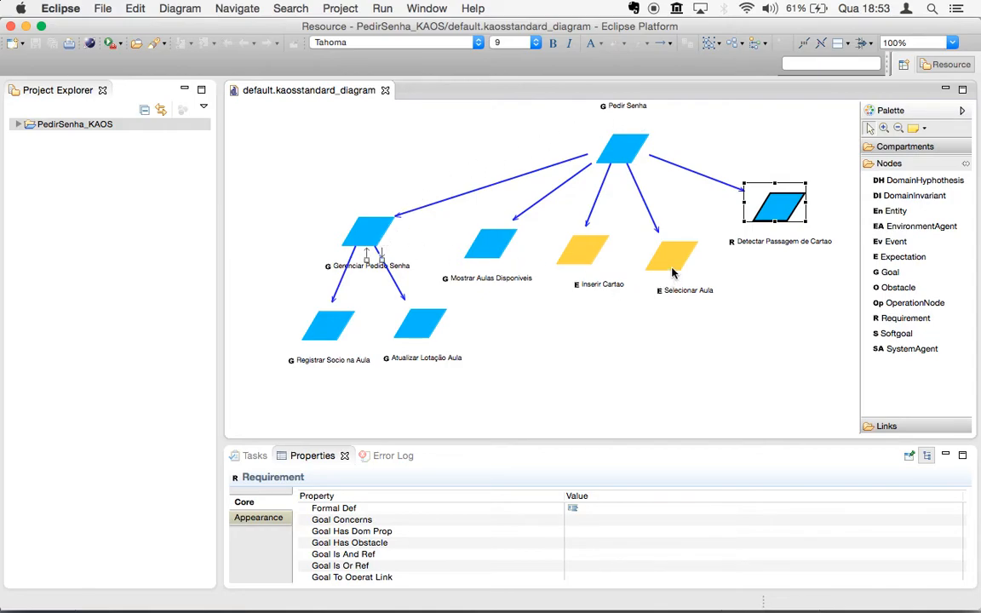
{"action": "left_click", "coordinate": [586, 248]}
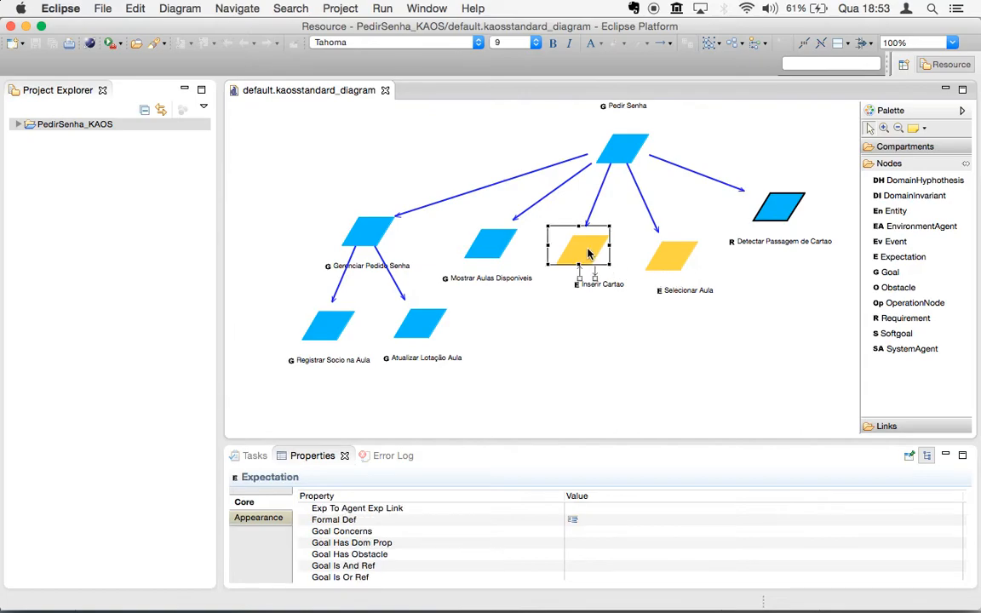
{"action": "left_click", "coordinate": [667, 258]}
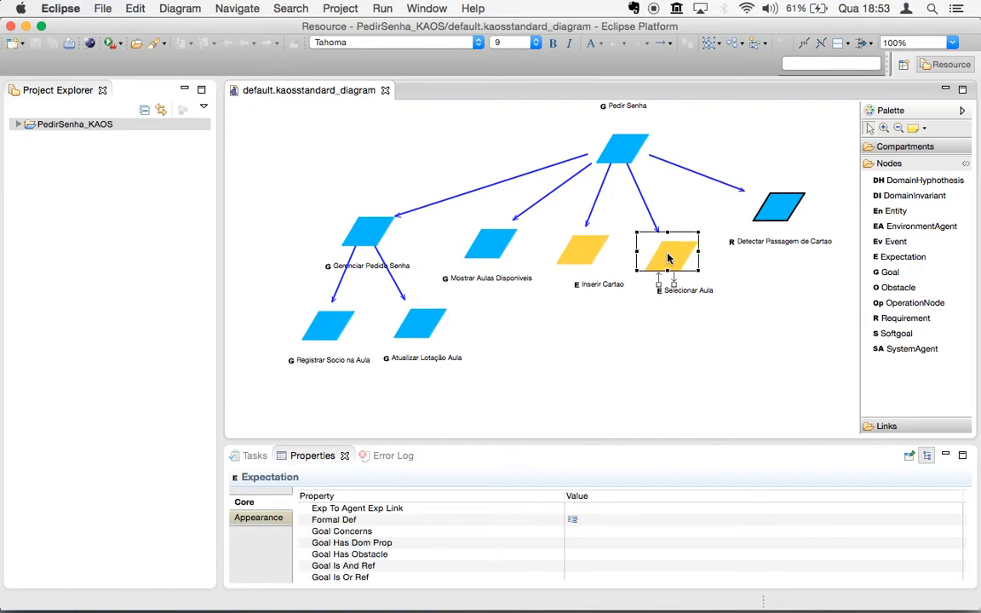
{"action": "left_click", "coordinate": [373, 224]}
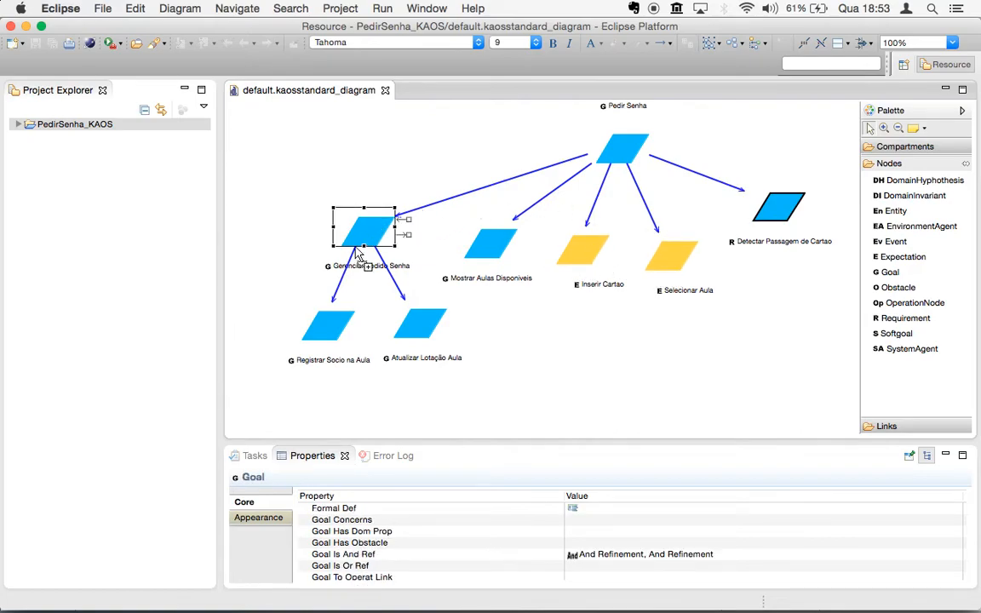
{"action": "left_click", "coordinate": [332, 321]}
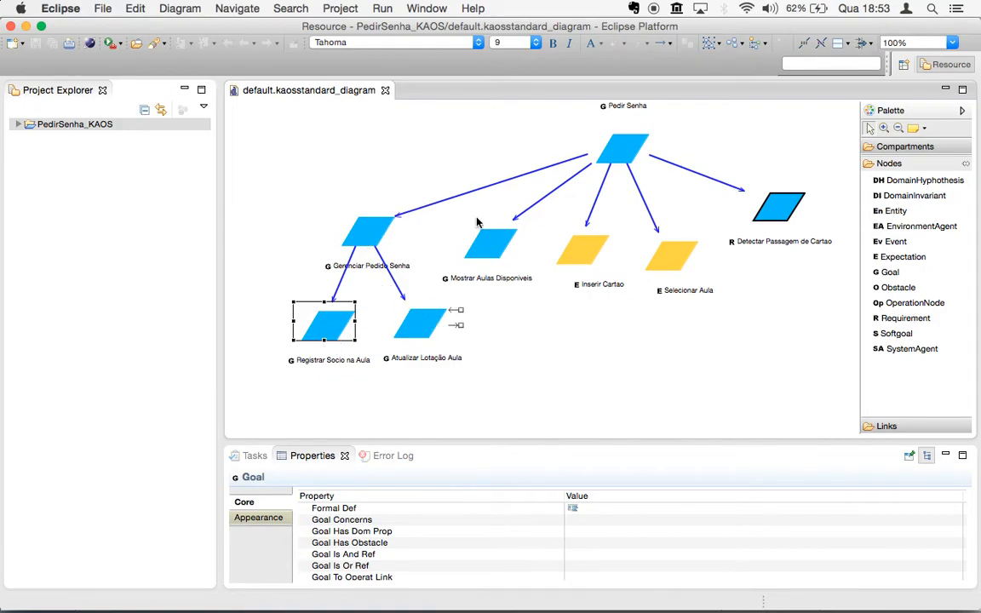
{"action": "mouse_move", "coordinate": [494, 267]}
{"action": "mouse_move", "coordinate": [572, 292]}
{"action": "mouse_move", "coordinate": [484, 315]}
{"action": "key", "text": "super+Tab"}
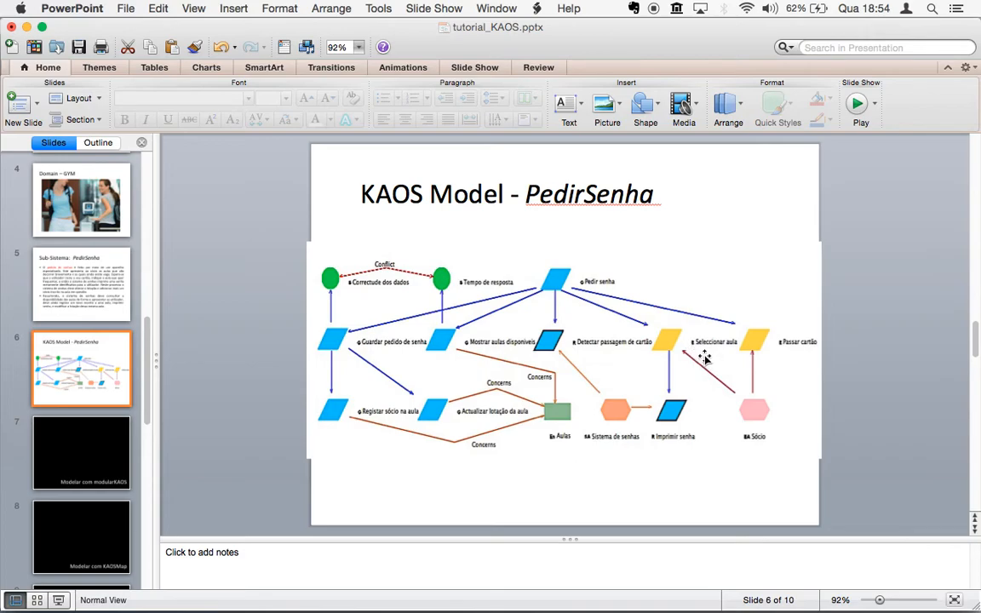
{"action": "key", "text": "super+Tab"}
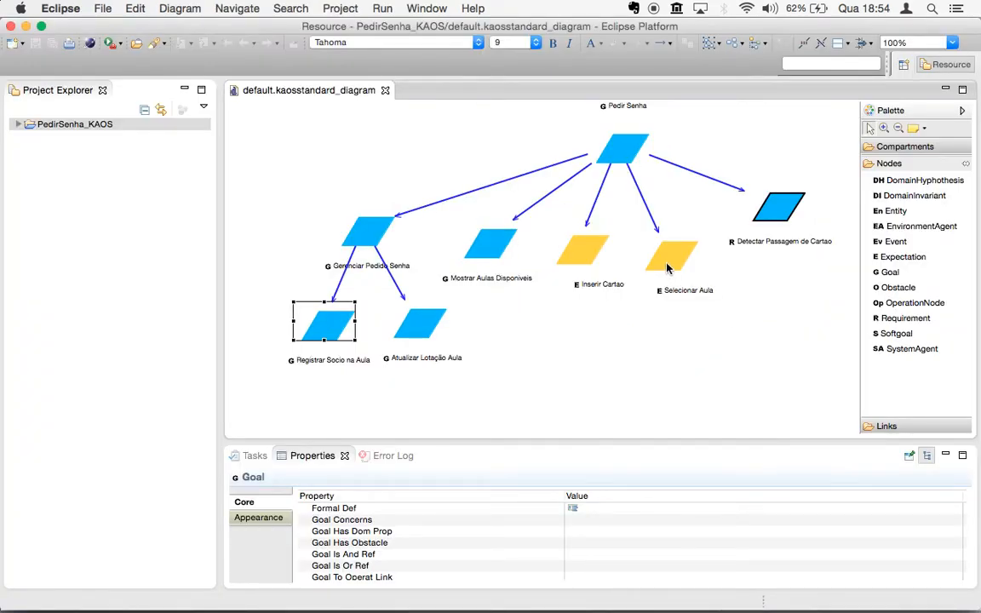
Step: Create an AndRefinement link from Selecionar Aula to a new Requirement named Imprir Senha, place it directly beneath the expectation and save
{"action": "left_click", "coordinate": [673, 289]}
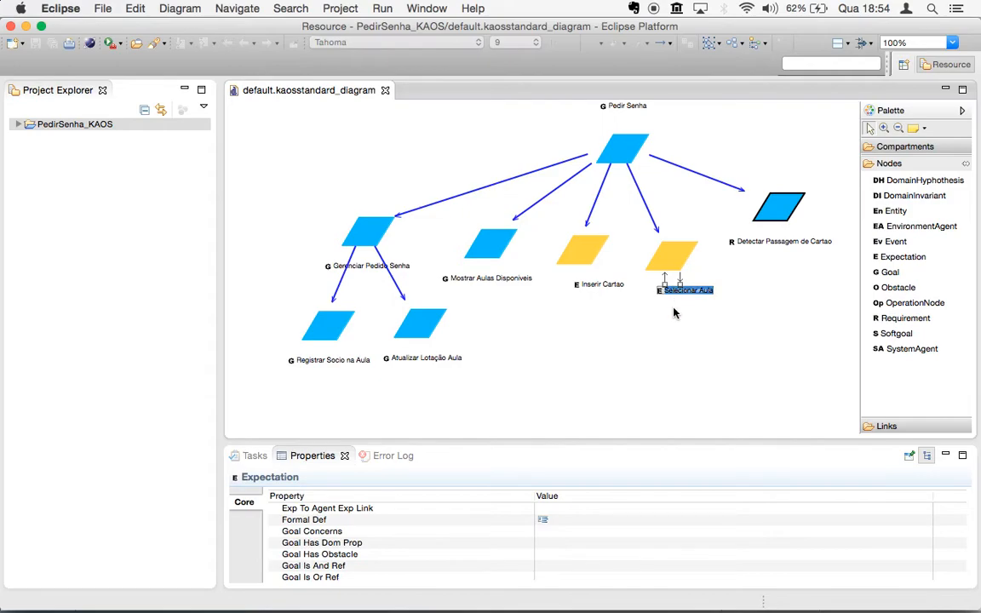
{"action": "left_click_drag", "start_coordinate": [677, 289], "coordinate": [661, 331]}
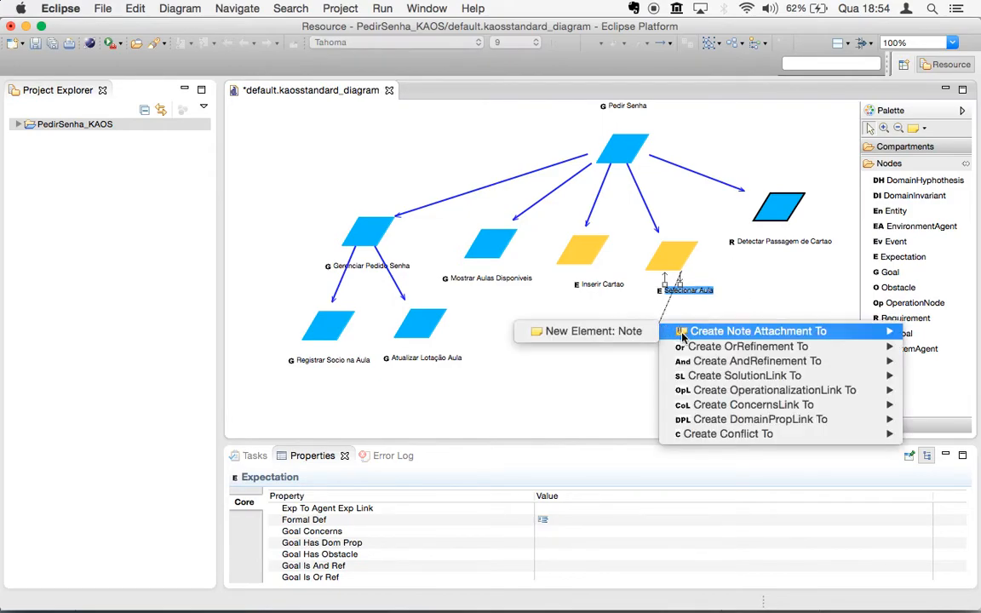
{"action": "mouse_move", "coordinate": [677, 361]}
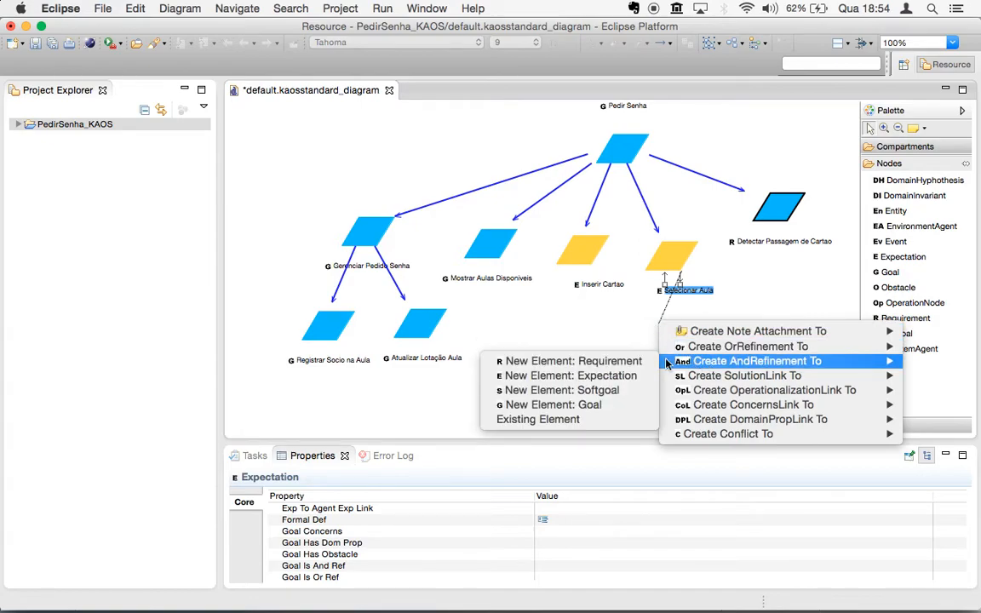
{"action": "left_click", "coordinate": [641, 368]}
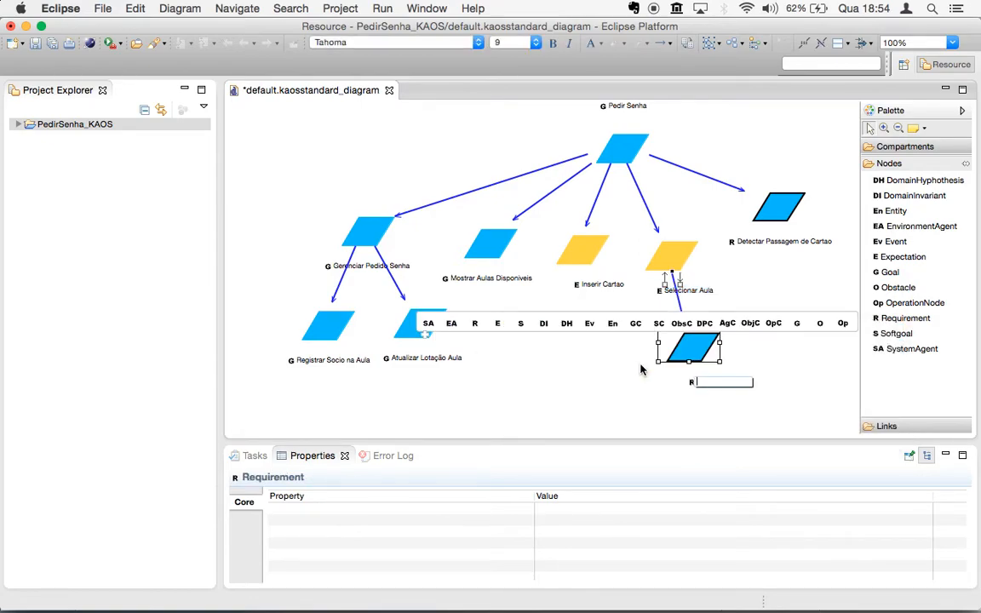
{"action": "type", "text": "Imprir Senha"}
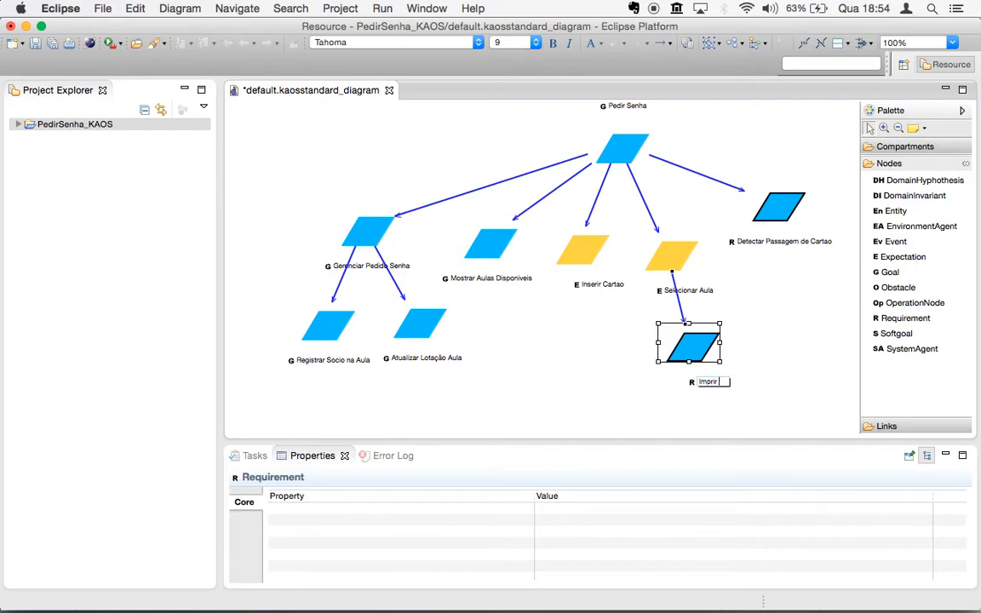
{"action": "key", "text": "Return"}
{"action": "left_click_drag", "start_coordinate": [698, 351], "coordinate": [673, 346]}
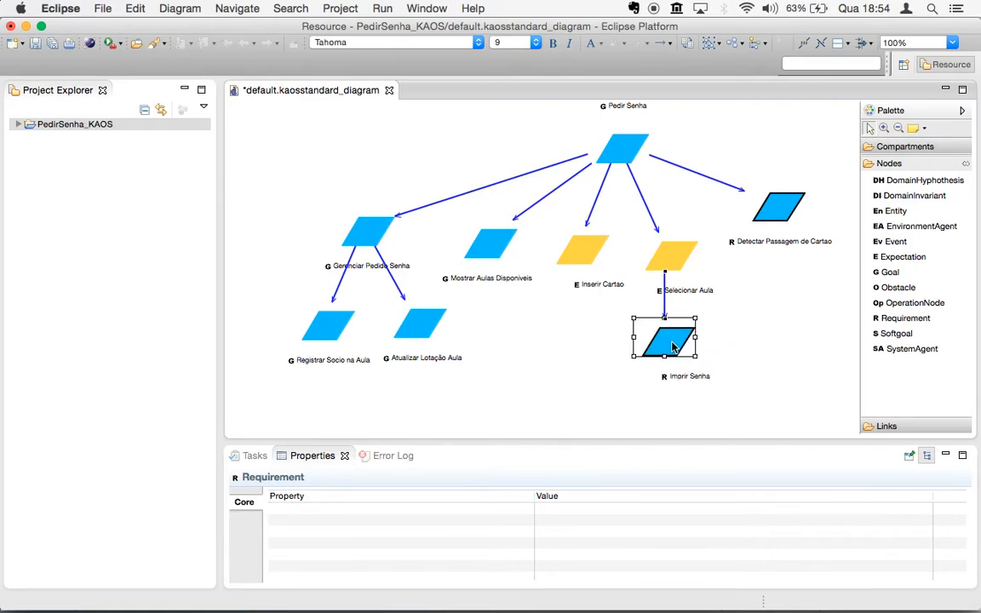
{"action": "key", "text": "super+s"}
Step: Check the Sistema de senhas agent on the PowerPoint slide, return to Eclipse and place a SystemAgent node beside the Imprir Senha requirement
{"action": "key", "text": "super+Tab"}
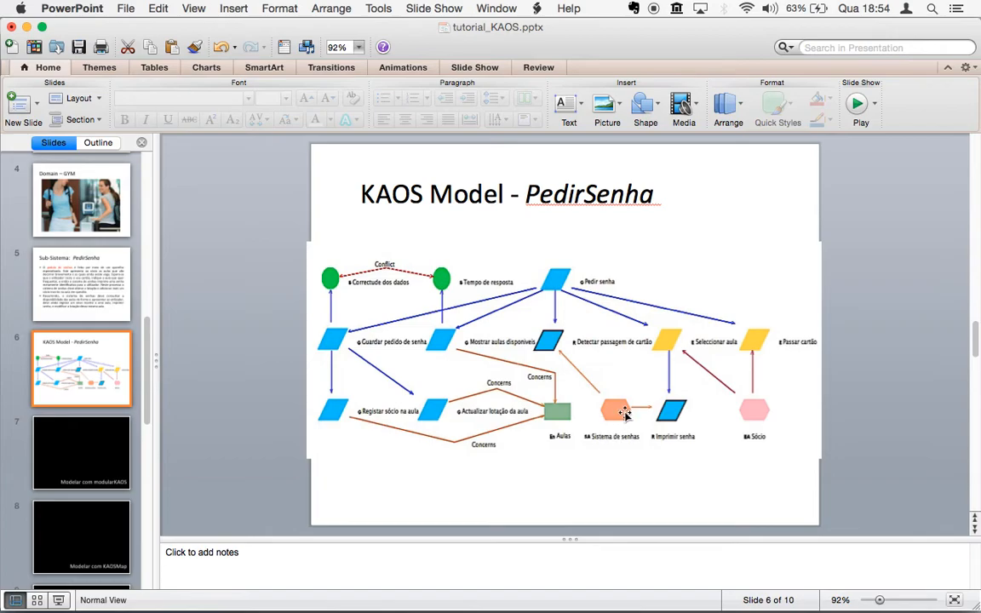
{"action": "key", "text": "super+Tab"}
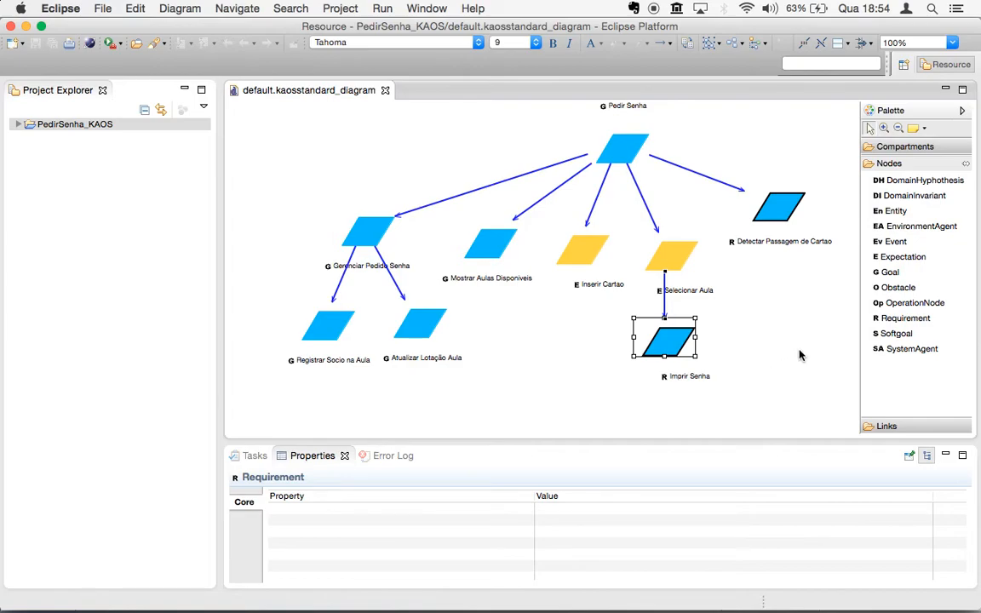
{"action": "mouse_move", "coordinate": [799, 356]}
{"action": "left_click", "coordinate": [904, 348]}
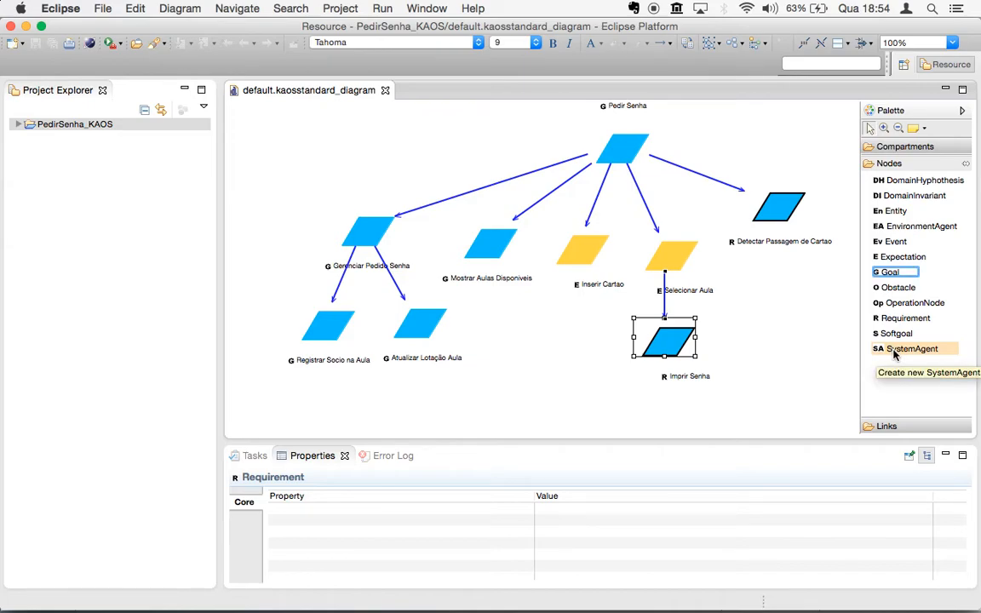
{"action": "left_click", "coordinate": [771, 341]}
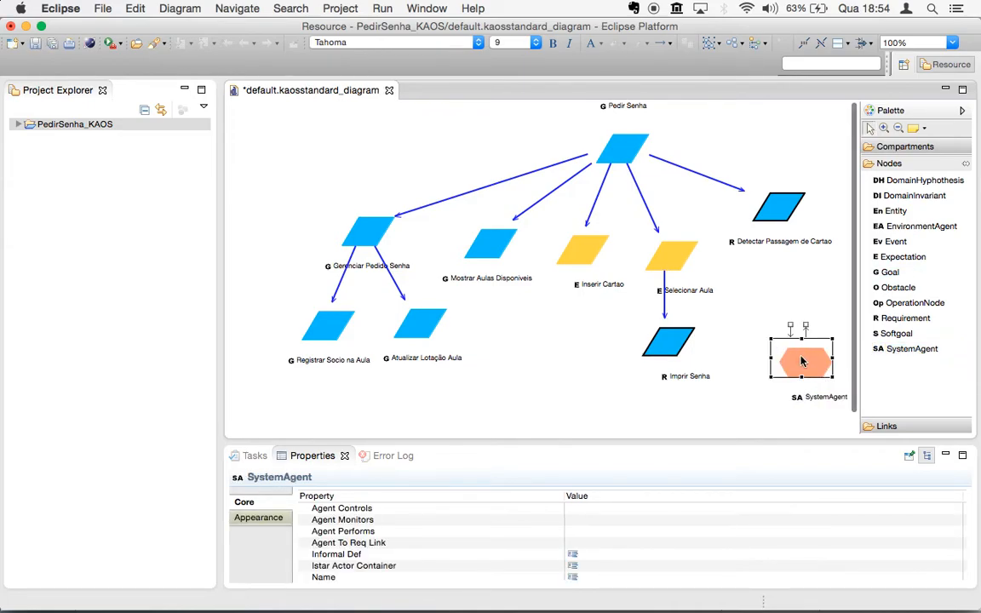
{"action": "left_click_drag", "start_coordinate": [800, 361], "coordinate": [779, 344]}
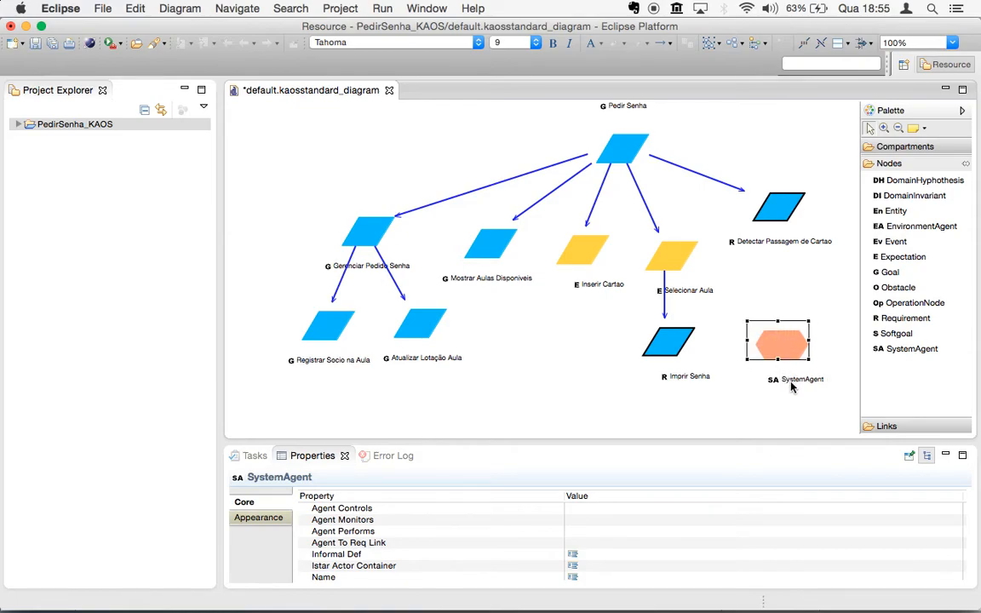
Step: Name the new system agent Sistema de Senha and move it slightly lower
{"action": "left_click", "coordinate": [796, 380]}
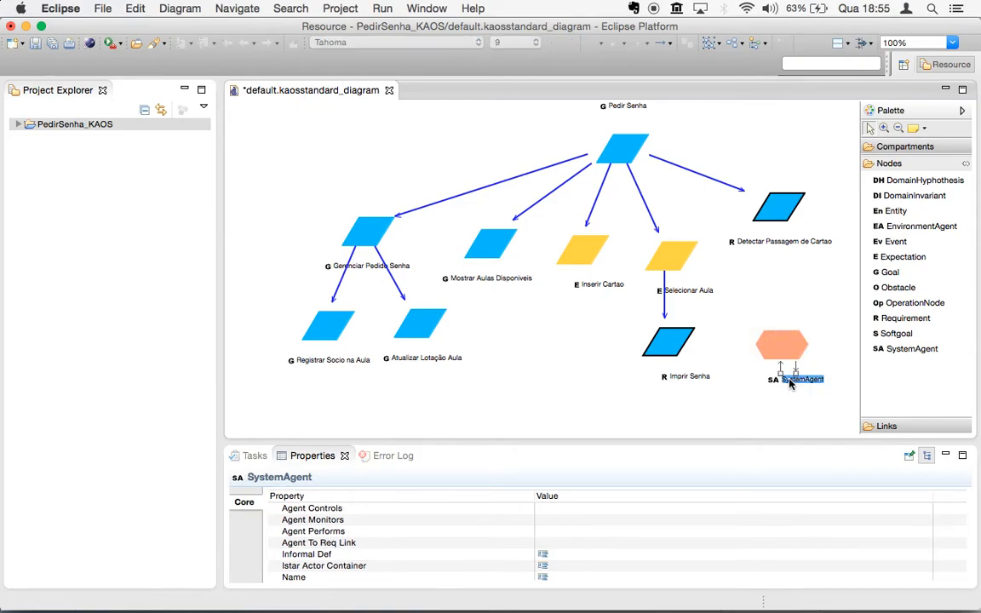
{"action": "key", "text": "BackSpace"}
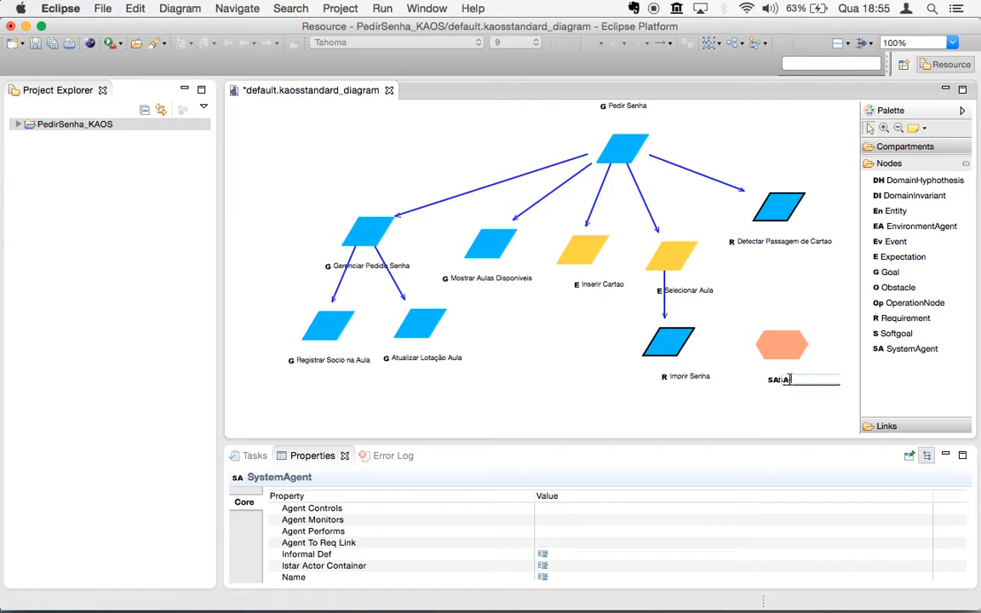
{"action": "type", "text": "Siste"}
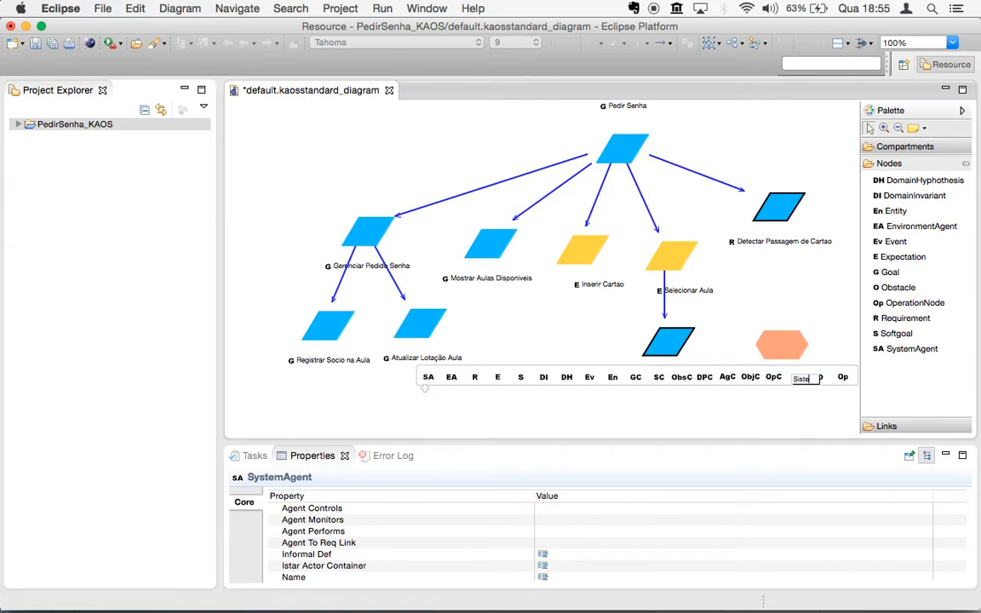
{"action": "type", "text": "ma de Senha"}
{"action": "key", "text": "Return"}
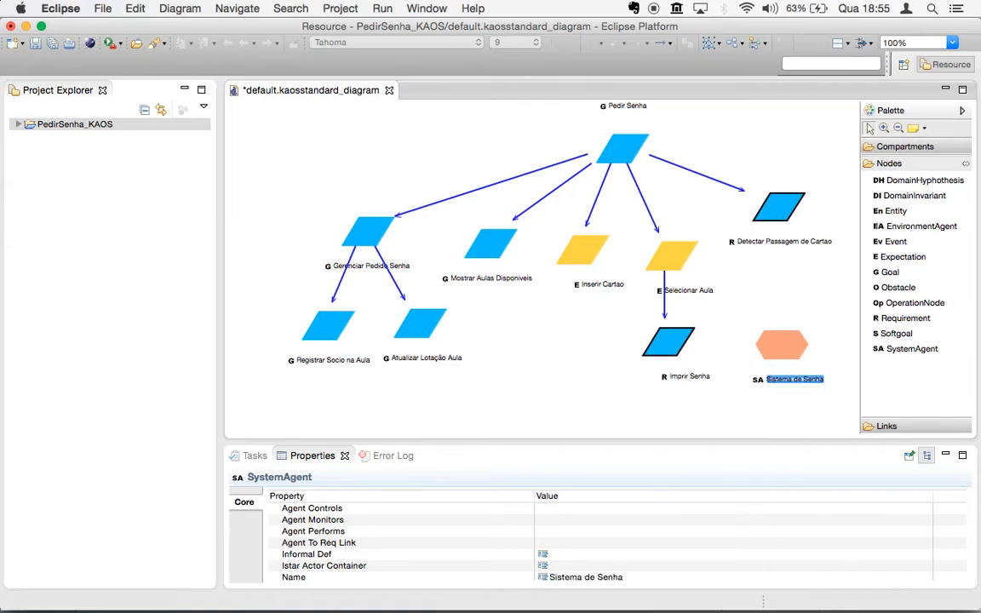
{"action": "left_click_drag", "start_coordinate": [788, 339], "coordinate": [796, 361]}
{"action": "left_click", "coordinate": [811, 328]}
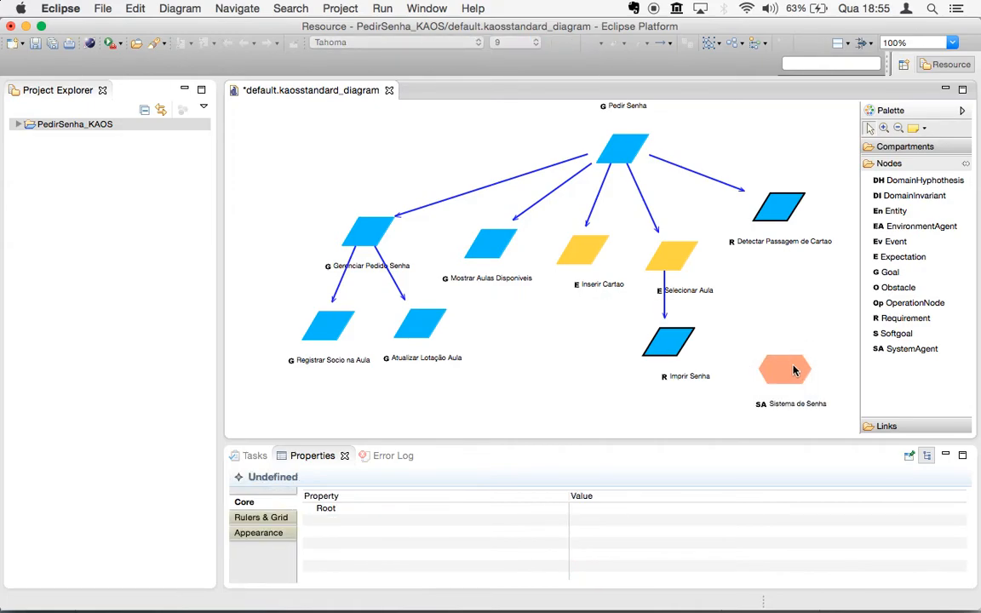
Step: Link the Sistema de Senha agent to the Detectar Passagem de Cartao and Imprir Senha requirements, then nudge the agent slightly up and left
{"action": "mouse_move", "coordinate": [790, 373]}
{"action": "left_click_drag", "start_coordinate": [799, 402], "coordinate": [785, 220]}
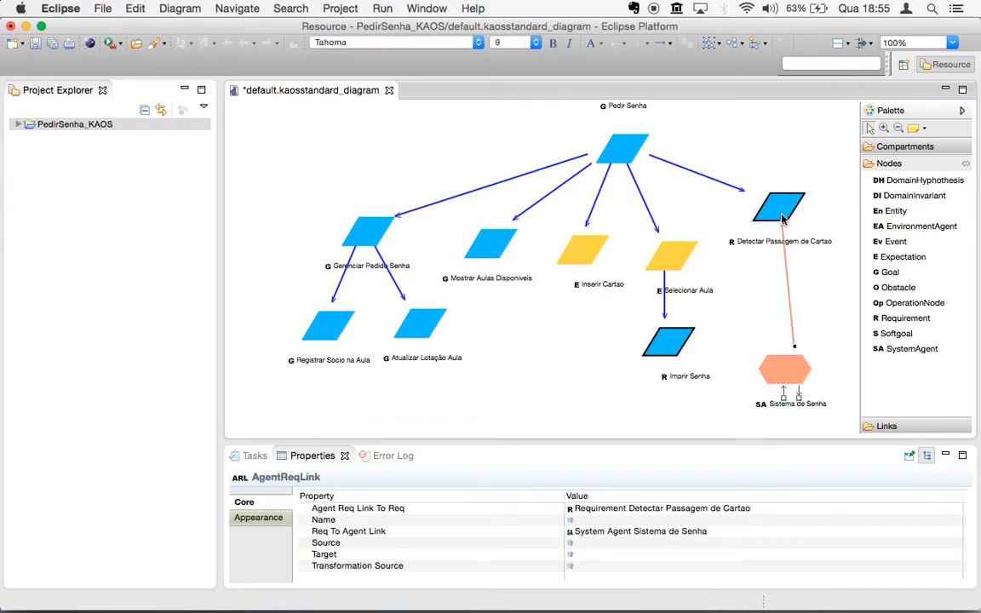
{"action": "left_click", "coordinate": [806, 268]}
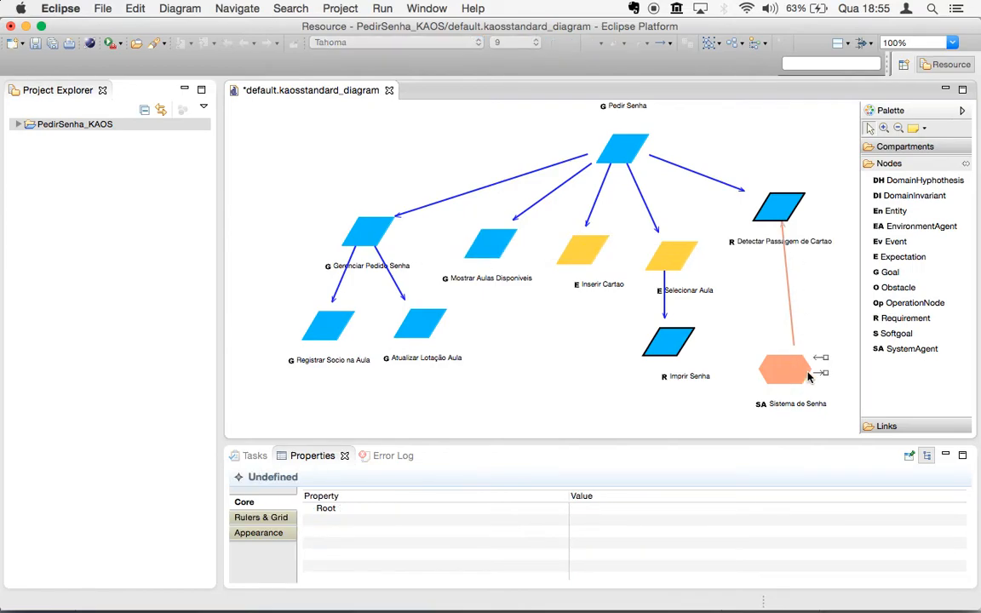
{"action": "left_click_drag", "start_coordinate": [820, 373], "coordinate": [679, 346]}
{"action": "left_click", "coordinate": [549, 321]}
{"action": "left_click", "coordinate": [786, 370]}
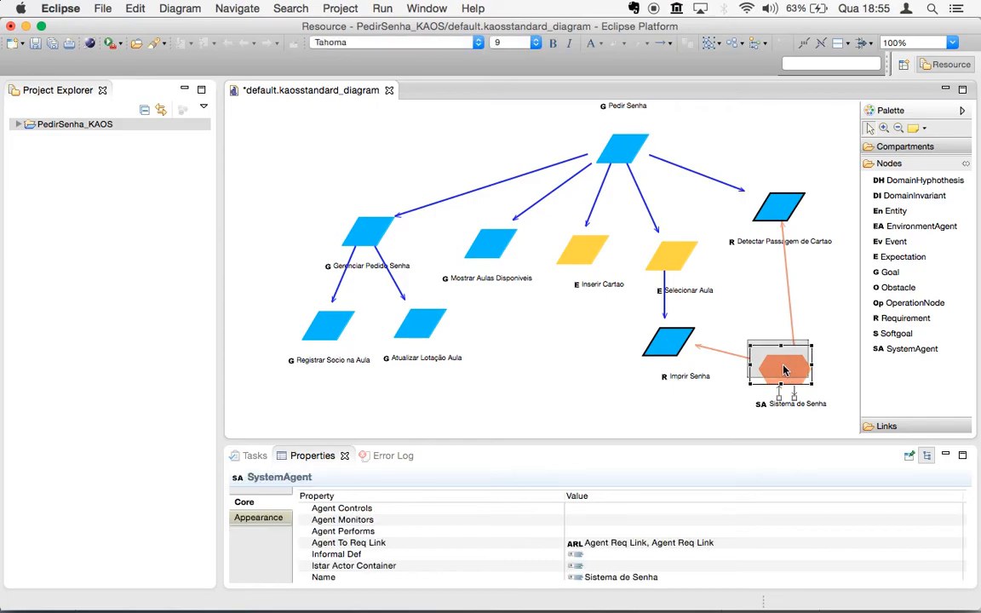
{"action": "left_click_drag", "start_coordinate": [785, 370], "coordinate": [776, 362]}
Step: Examine the properties of Sistema de Senha's requirement links, the agent and its two linked requirements
{"action": "left_click", "coordinate": [788, 313]}
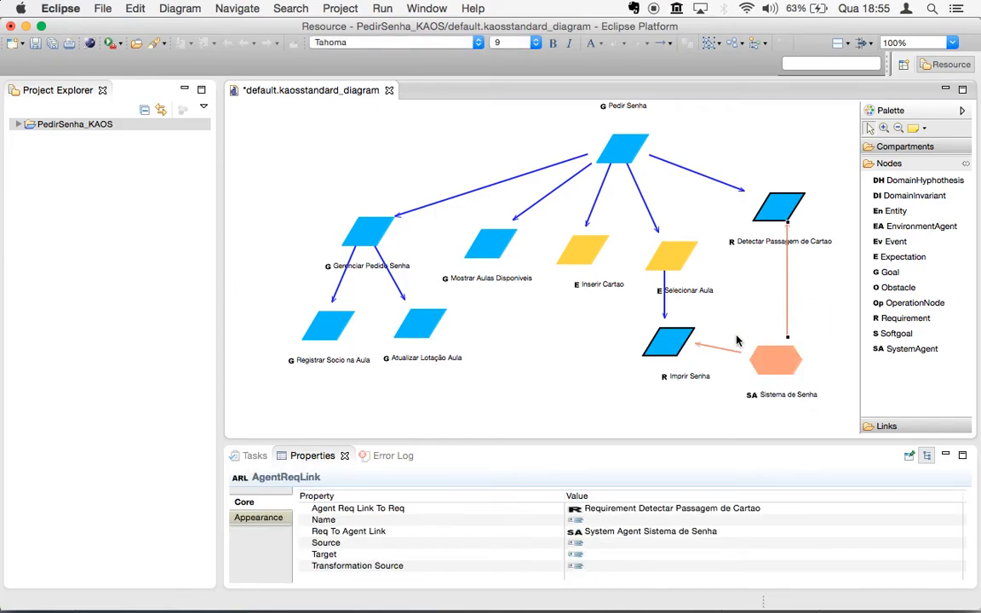
{"action": "left_click", "coordinate": [657, 311]}
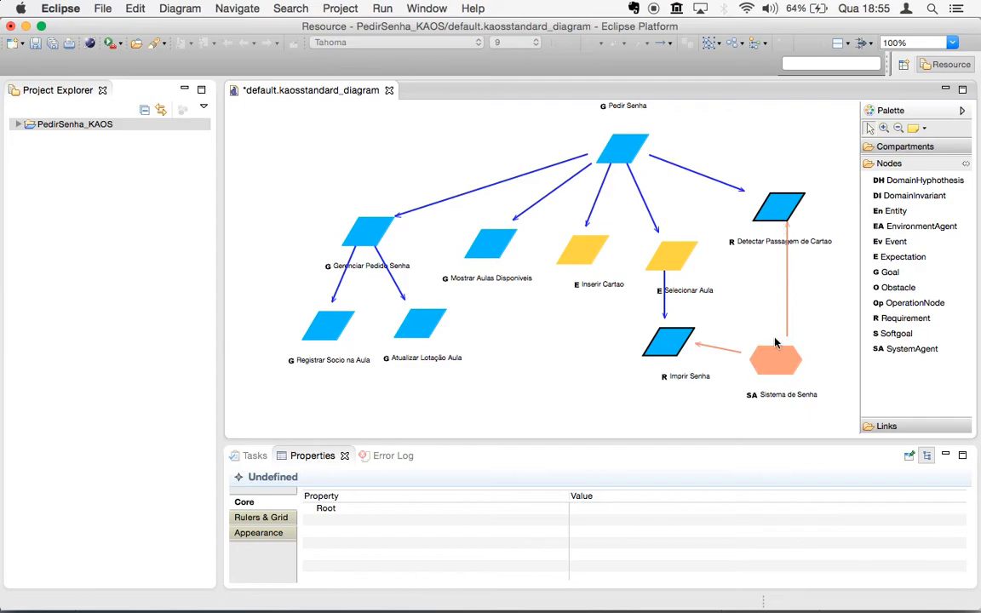
{"action": "left_click", "coordinate": [771, 362]}
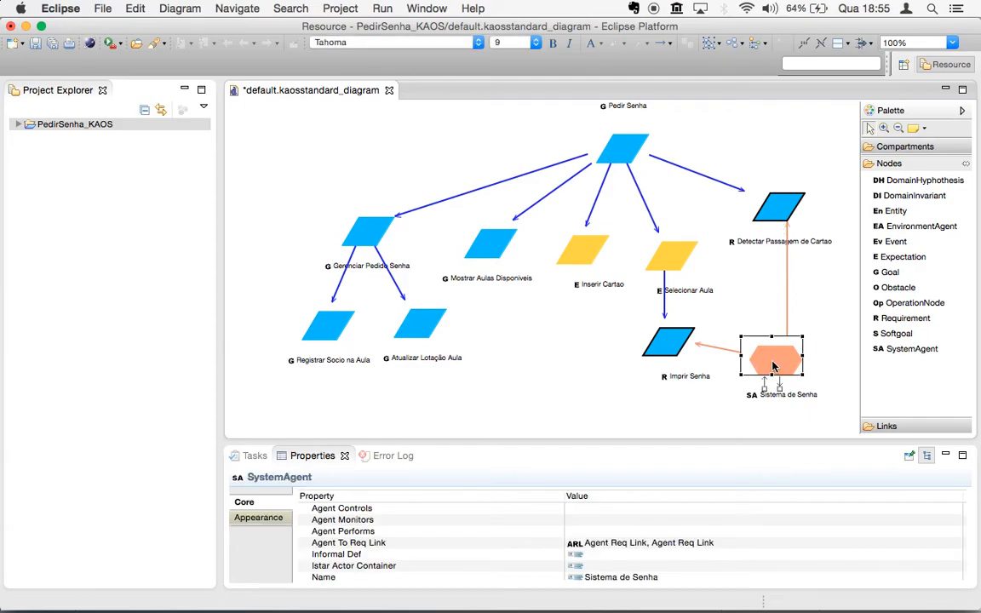
{"action": "left_click", "coordinate": [788, 294]}
{"action": "left_click", "coordinate": [776, 209]}
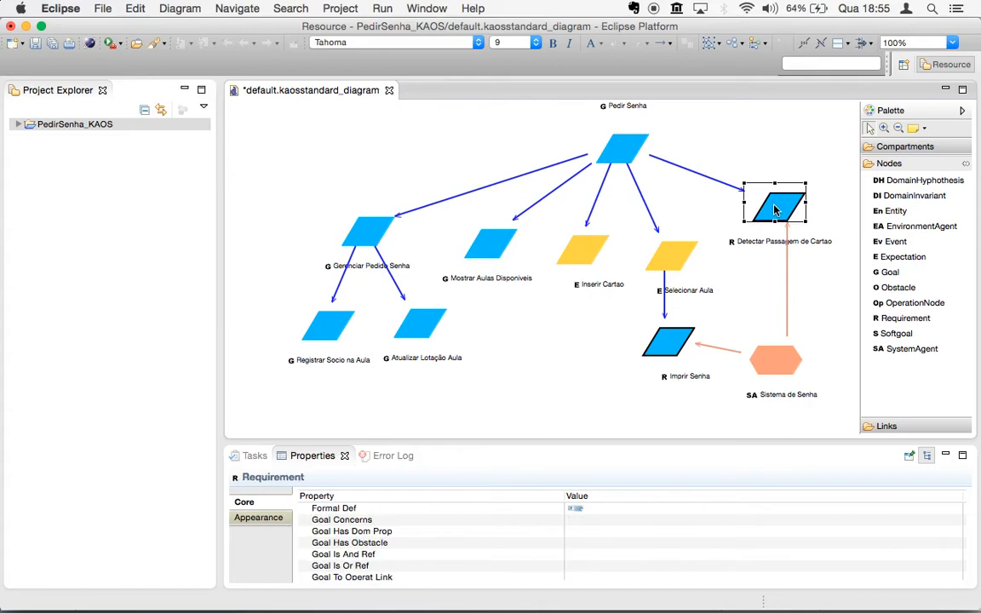
{"action": "left_click", "coordinate": [718, 348]}
{"action": "left_click", "coordinate": [677, 350]}
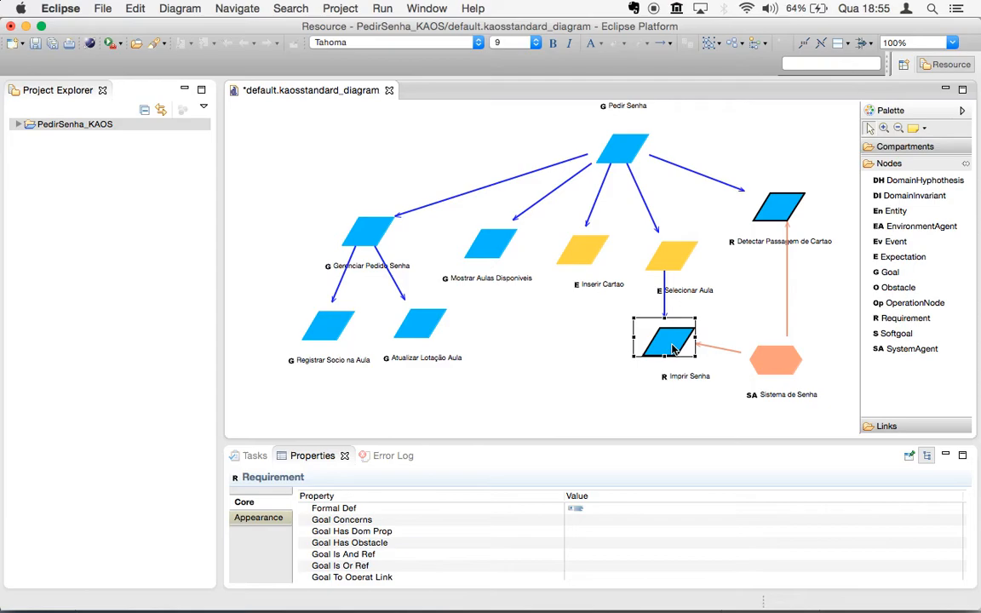
{"action": "left_click", "coordinate": [788, 304]}
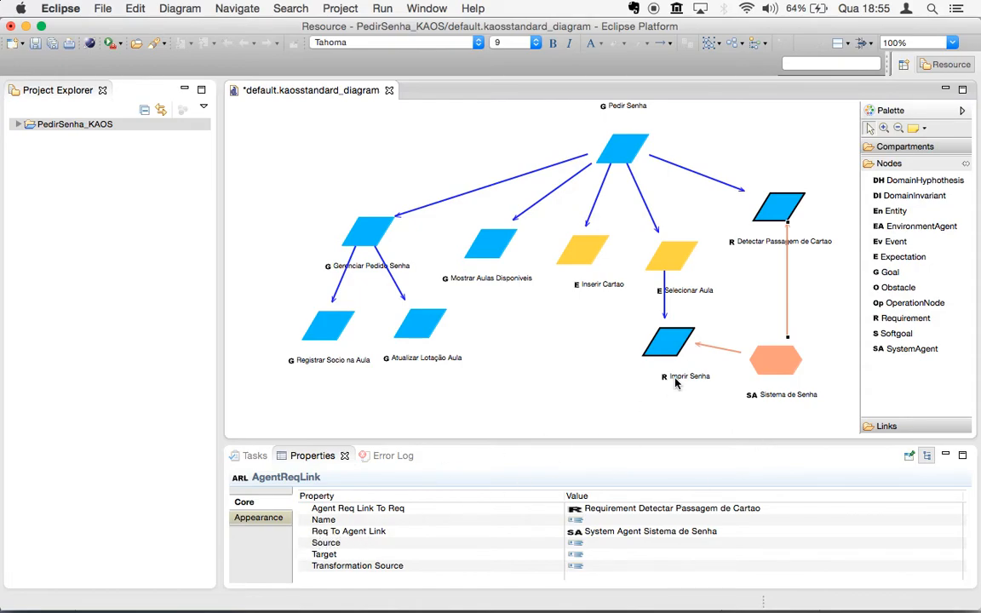
{"action": "left_click", "coordinate": [767, 358]}
{"action": "left_click", "coordinate": [776, 206]}
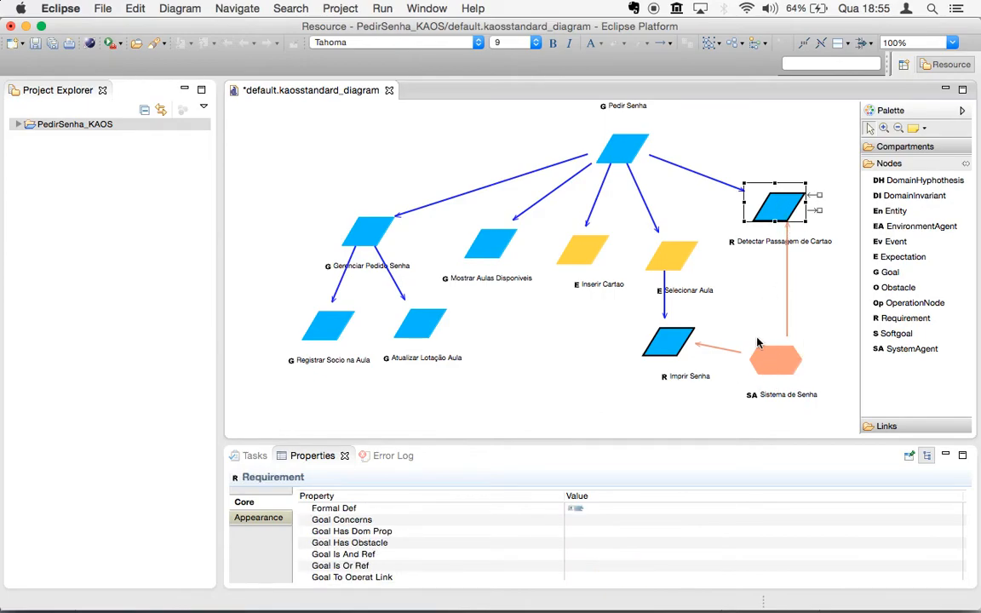
Step: Compare with the PedirSenha slide in PowerPoint, return to Eclipse and add an EnvironmentAgent named Socio below the Inserir Cartao expectation
{"action": "key", "text": "super+Tab"}
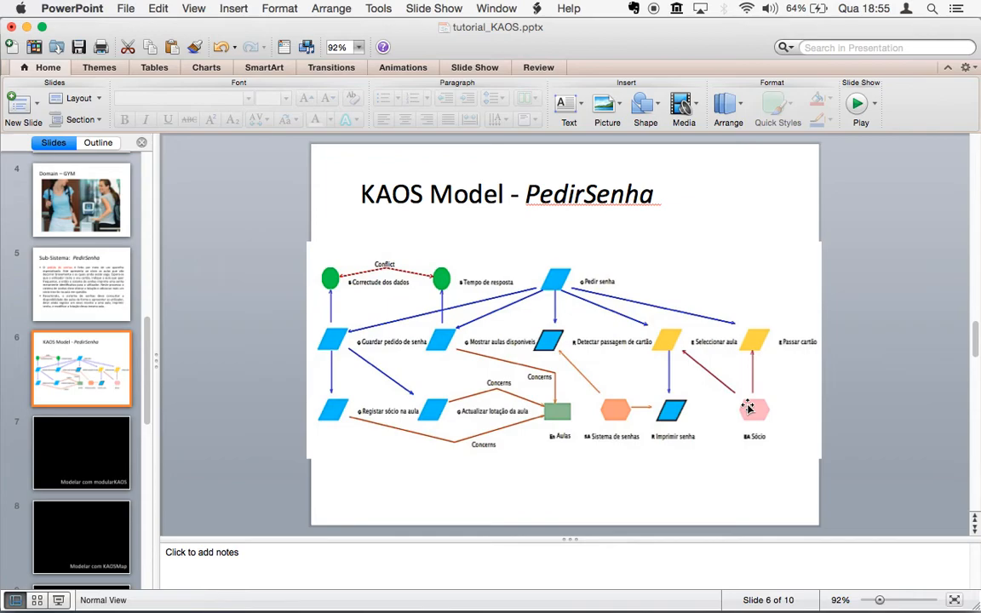
{"action": "key", "text": "super+Tab"}
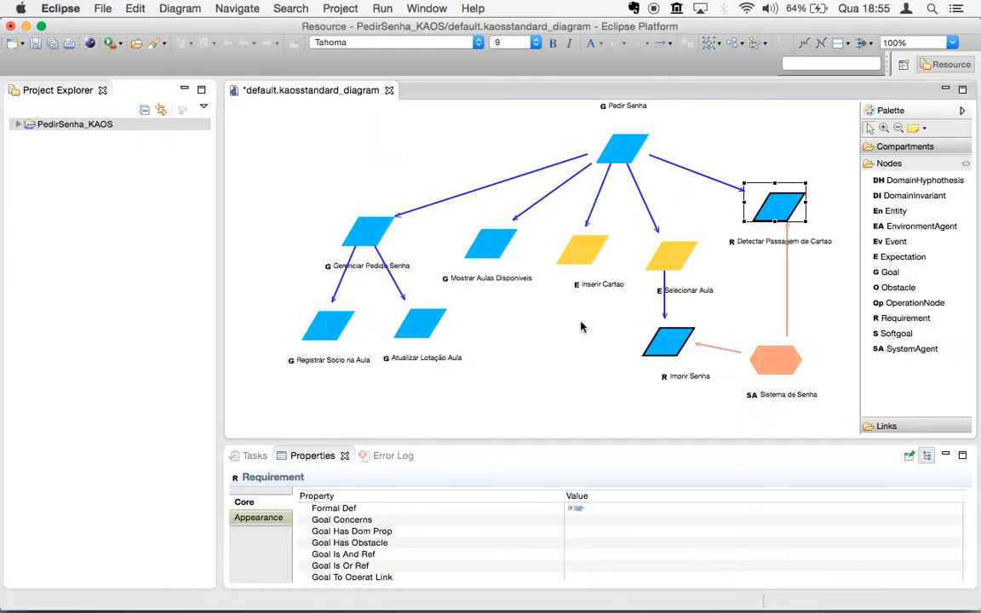
{"action": "key", "text": "super+Tab"}
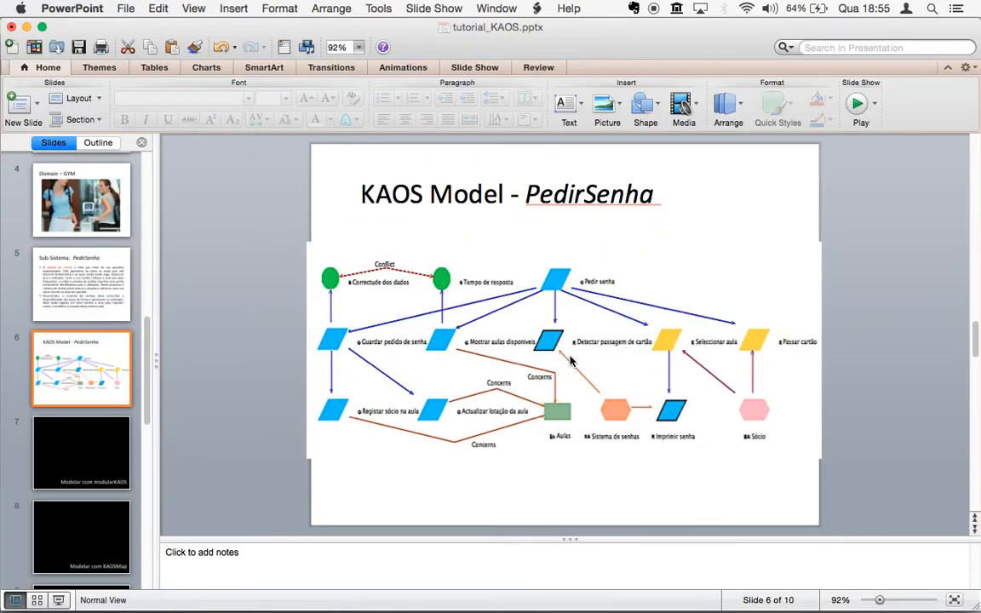
{"action": "key", "text": "super+Tab"}
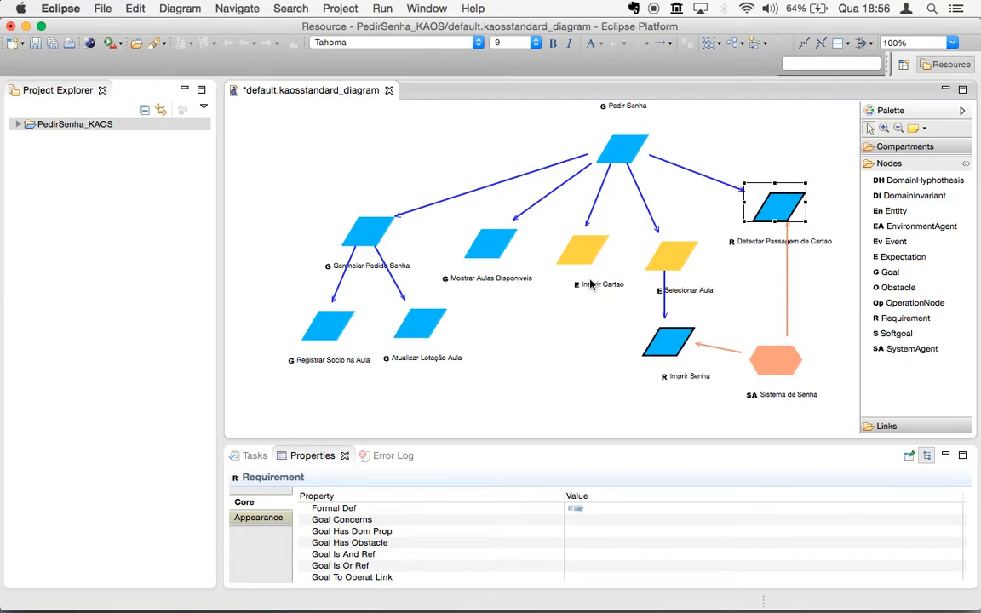
{"action": "mouse_move", "coordinate": [581, 253]}
{"action": "left_click", "coordinate": [921, 227]}
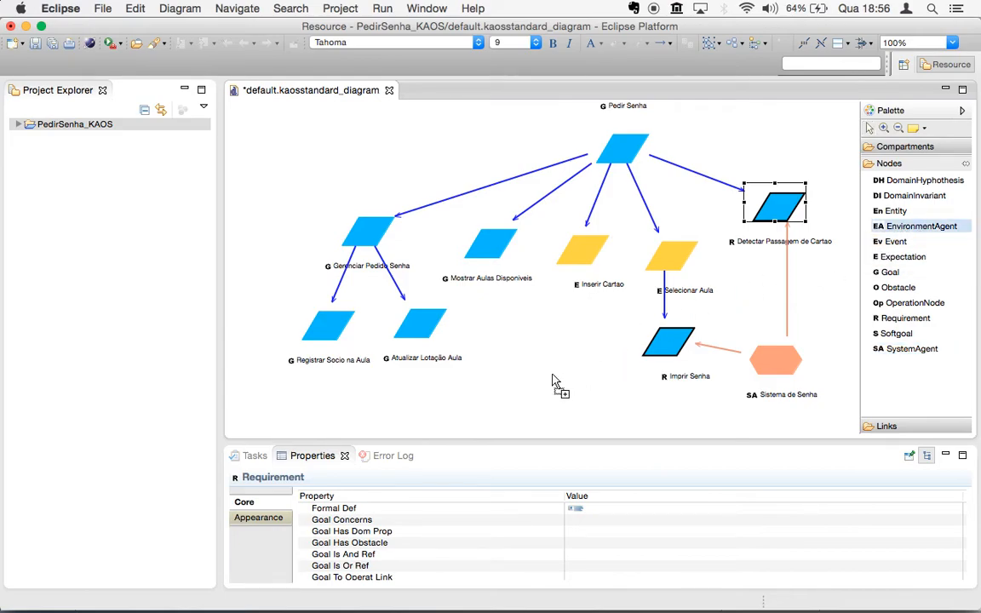
{"action": "left_click", "coordinate": [523, 365]}
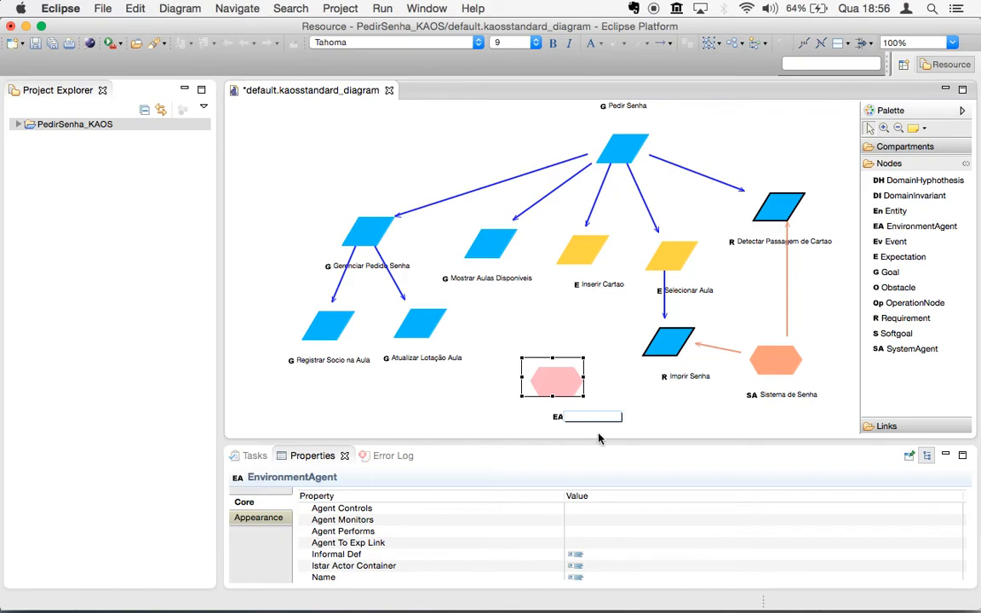
{"action": "mouse_move", "coordinate": [598, 437]}
{"action": "type", "text": "Soc"}
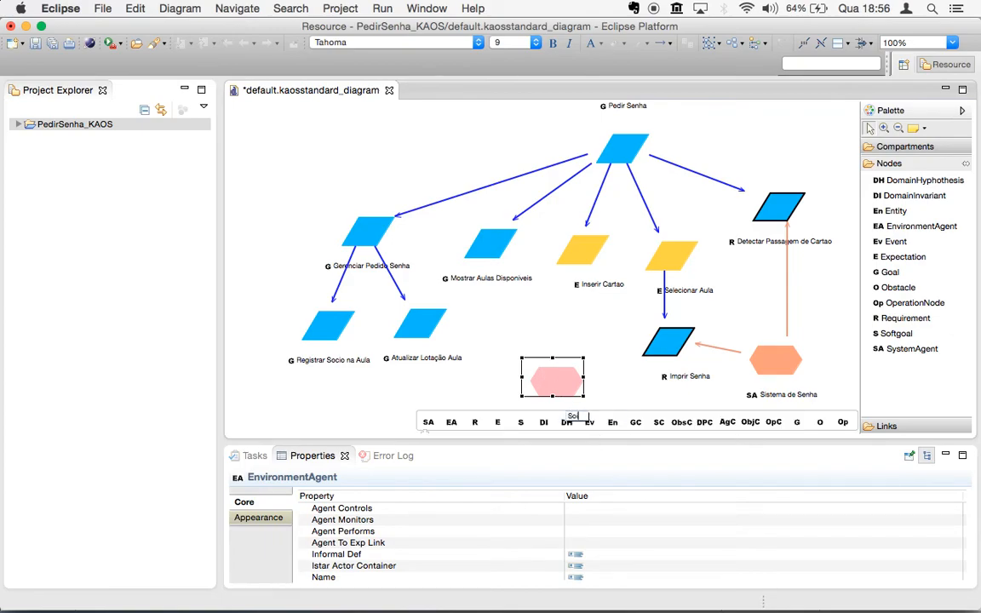
{"action": "type", "text": "io"}
{"action": "key", "text": "Return"}
Step: Link the Socio environment agent to the Inserir Cartao and Selecionar Aula expectations
{"action": "left_click_drag", "start_coordinate": [560, 377], "coordinate": [575, 267]}
{"action": "left_click", "coordinate": [573, 343]}
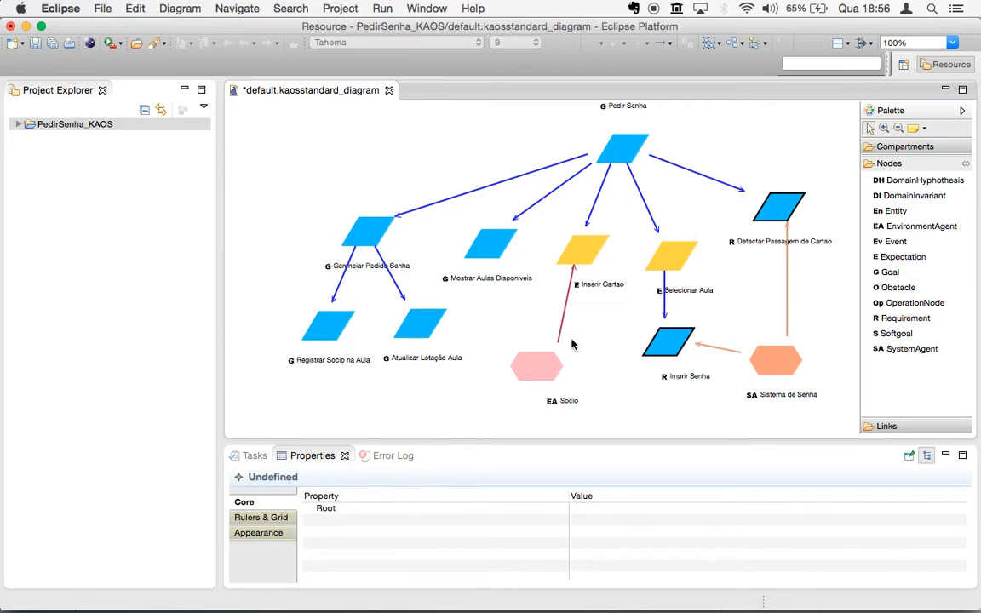
{"action": "mouse_move", "coordinate": [554, 364]}
{"action": "left_click_drag", "start_coordinate": [580, 374], "coordinate": [656, 269]}
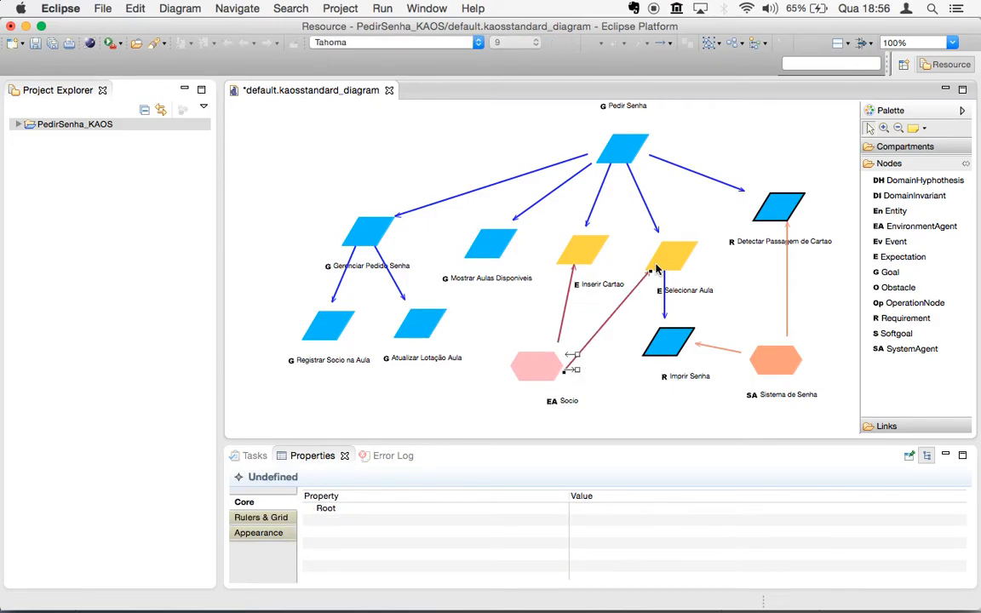
{"action": "left_click", "coordinate": [551, 323]}
Step: Move the Socio agent slightly lower and save the diagram
{"action": "left_click", "coordinate": [541, 373]}
{"action": "left_click_drag", "start_coordinate": [542, 374], "coordinate": [542, 392]}
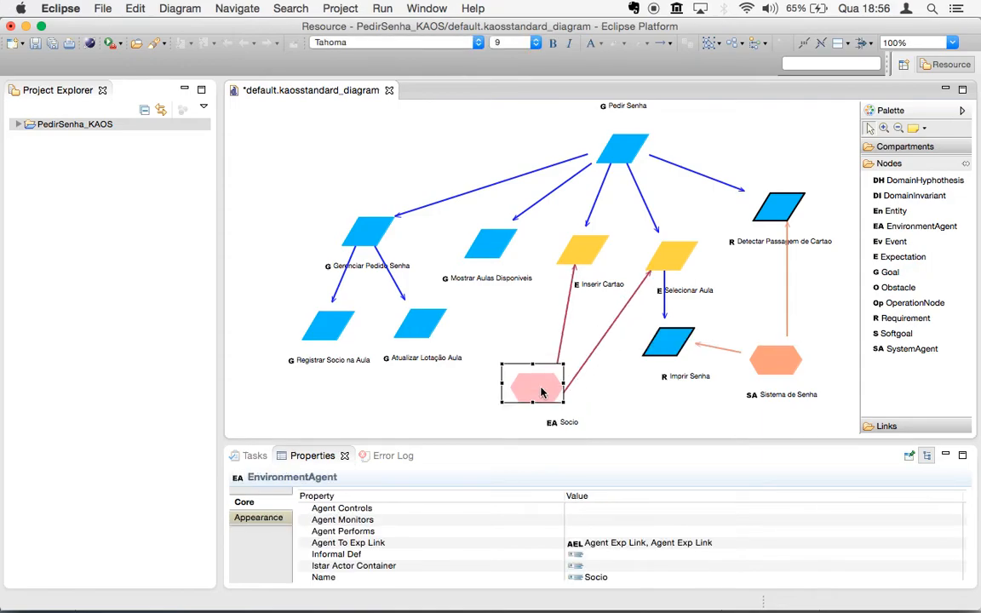
{"action": "left_click", "coordinate": [650, 396]}
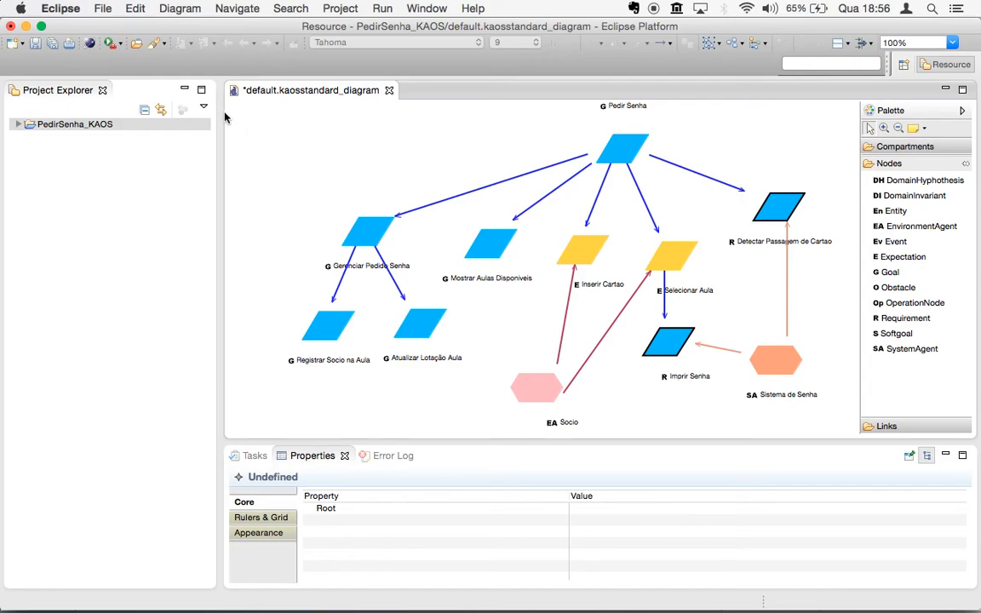
{"action": "left_click", "coordinate": [35, 42]}
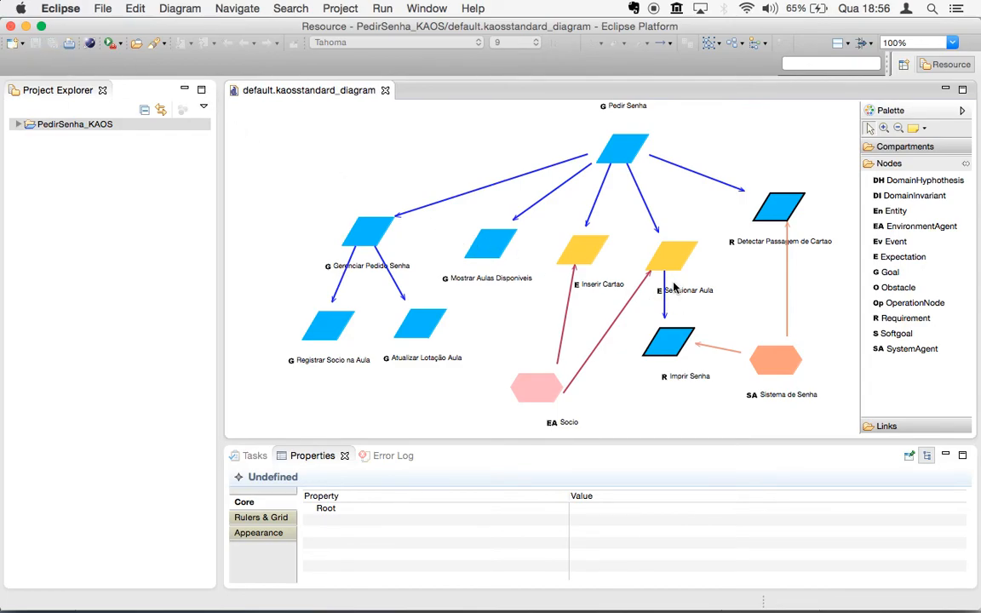
Step: Shift the Socio end of the link to Selecionar Aula slightly higher along the agent's edge
{"action": "mouse_move", "coordinate": [672, 287]}
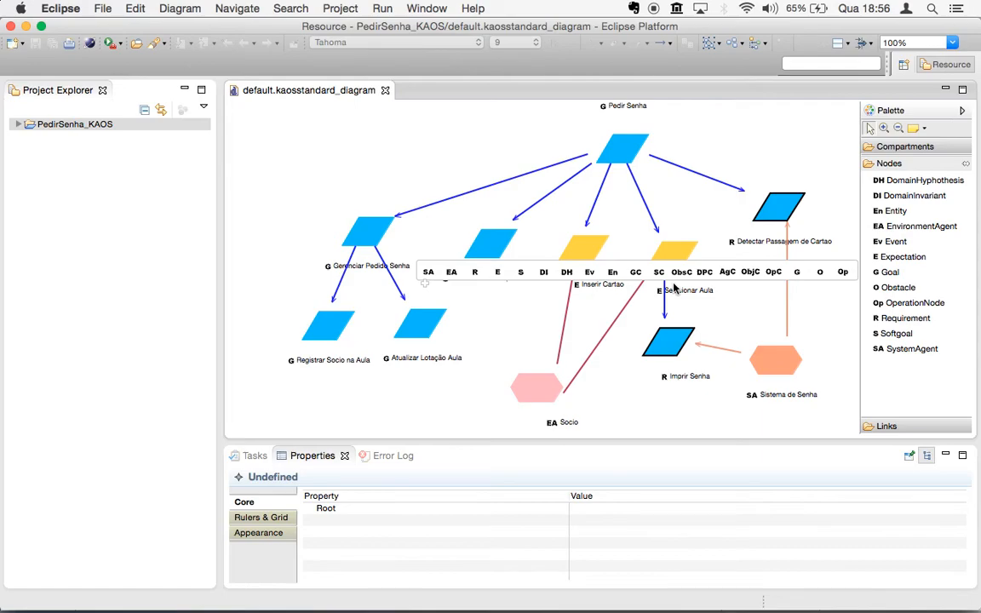
{"action": "left_click", "coordinate": [604, 337]}
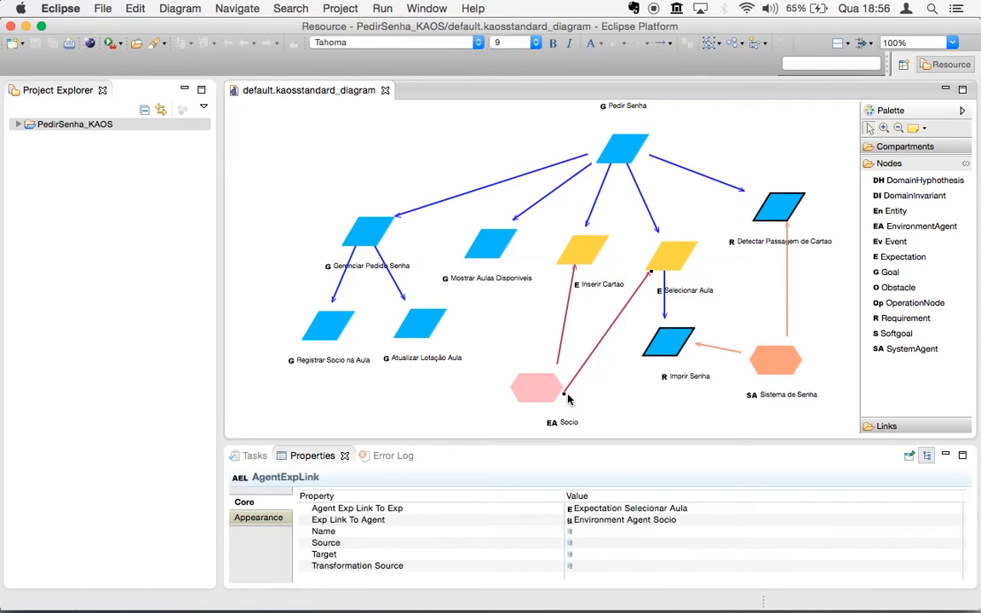
{"action": "left_click_drag", "start_coordinate": [562, 393], "coordinate": [563, 390]}
{"action": "left_click", "coordinate": [594, 385]}
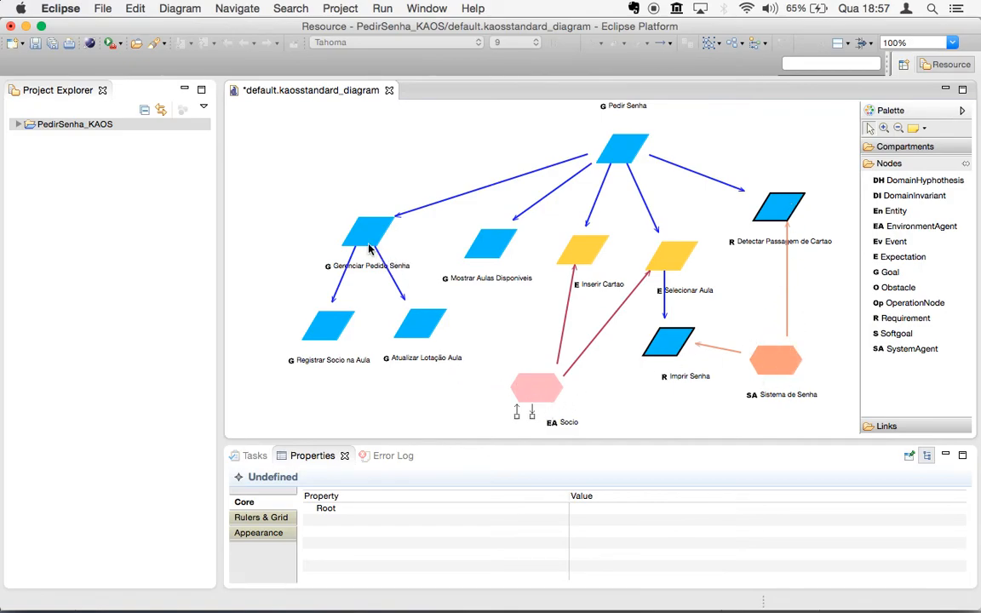
Step: Save the diagram and widen the editor area by narrowing the Project Explorer
{"action": "left_click", "coordinate": [387, 310]}
{"action": "left_click", "coordinate": [308, 307]}
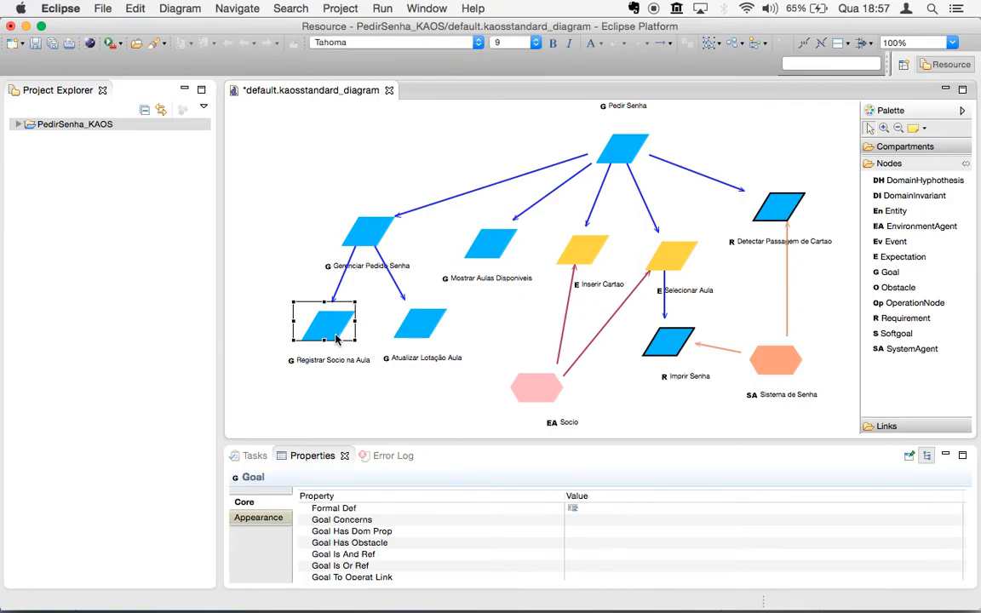
{"action": "left_click", "coordinate": [486, 255]}
{"action": "mouse_move", "coordinate": [482, 421]}
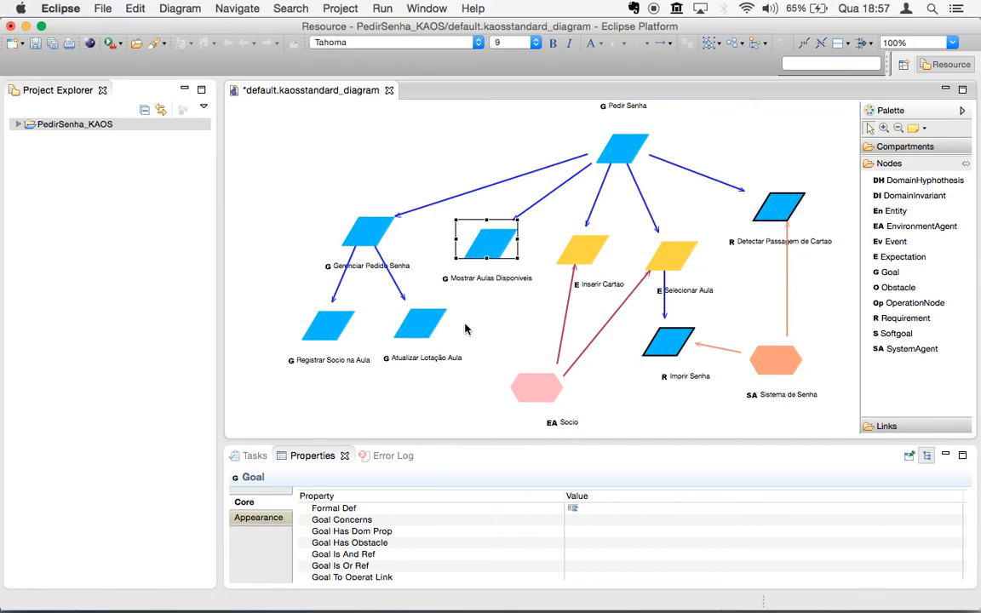
{"action": "key", "text": "super+s"}
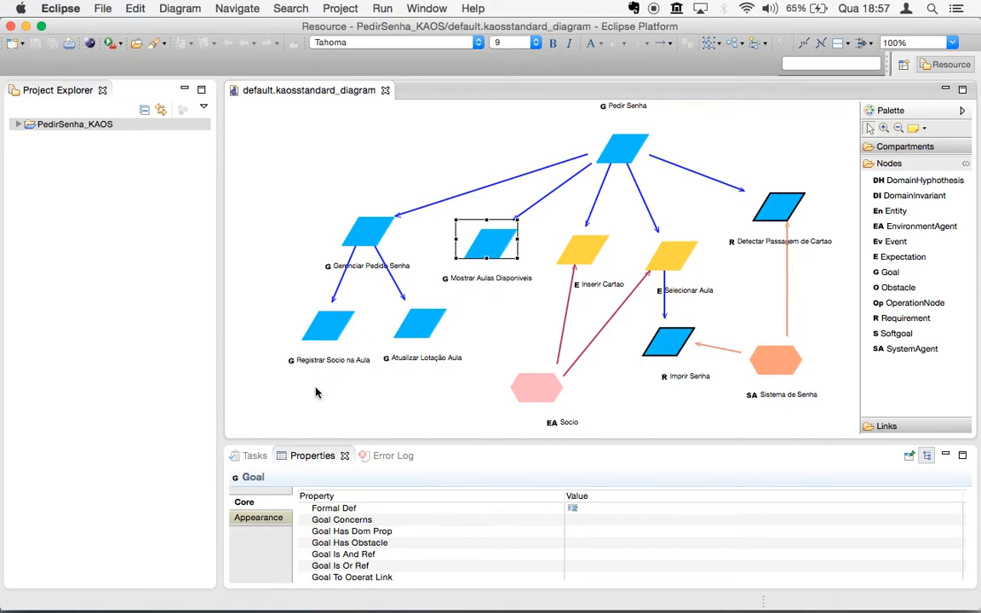
{"action": "left_click_drag", "start_coordinate": [219, 246], "coordinate": [170, 243]}
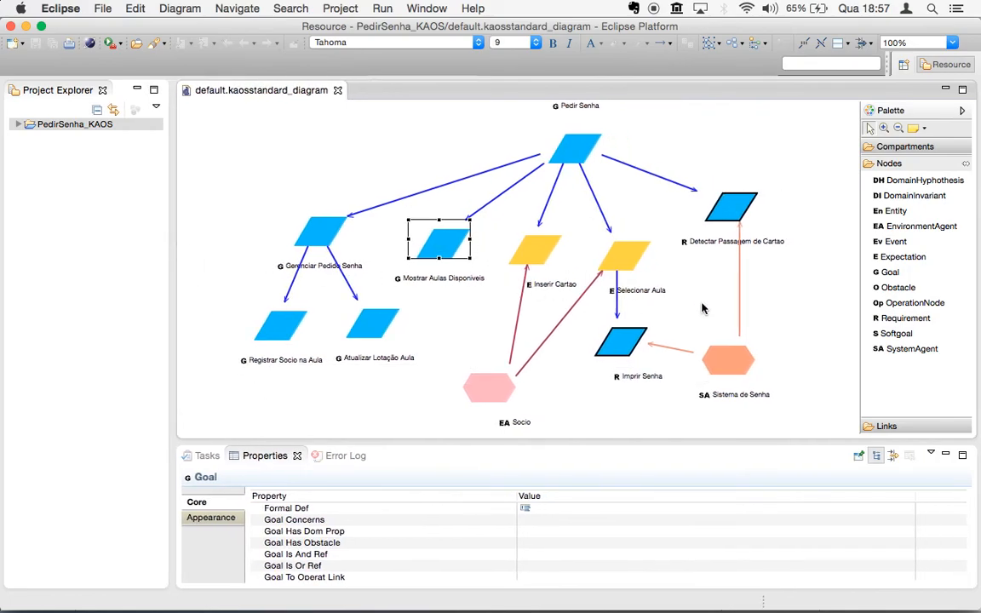
Step: Compare with the PedirSenha slide in PowerPoint, return to Eclipse and add an Entity named Au below the Atualizar Lotação Aula goal
{"action": "key", "text": "super+Tab"}
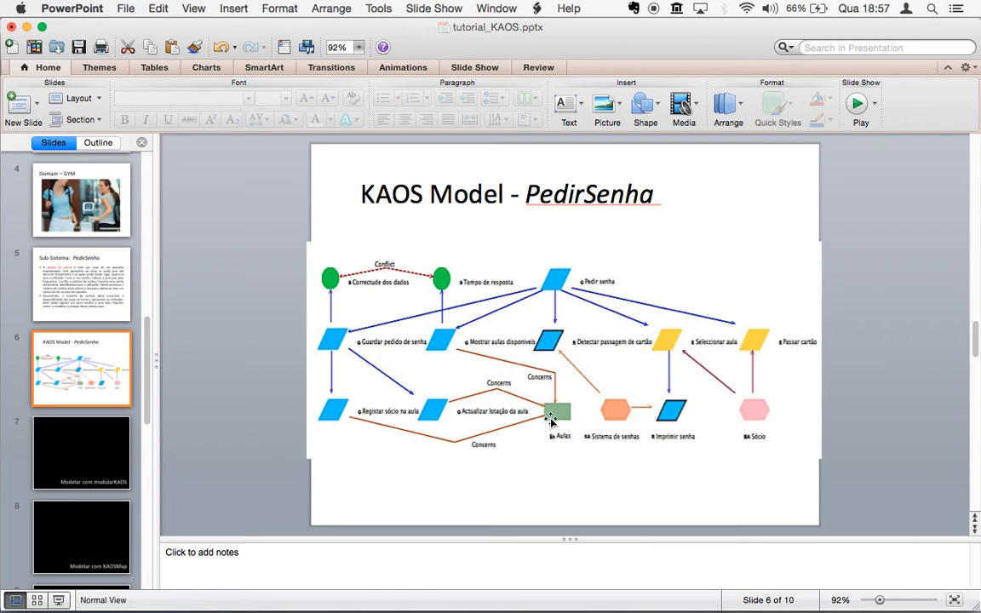
{"action": "key", "text": "super+Tab"}
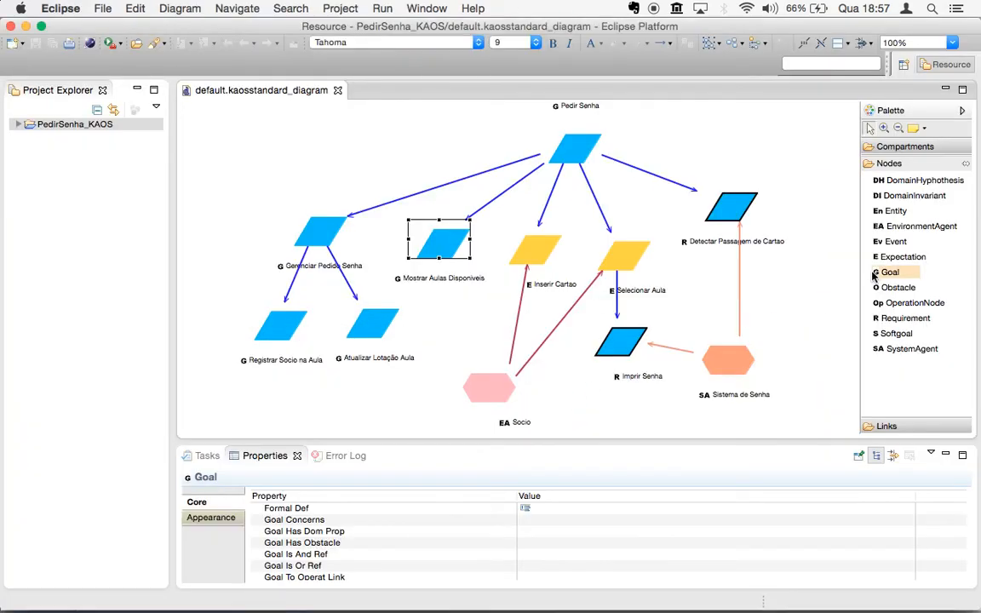
{"action": "left_click", "coordinate": [895, 210]}
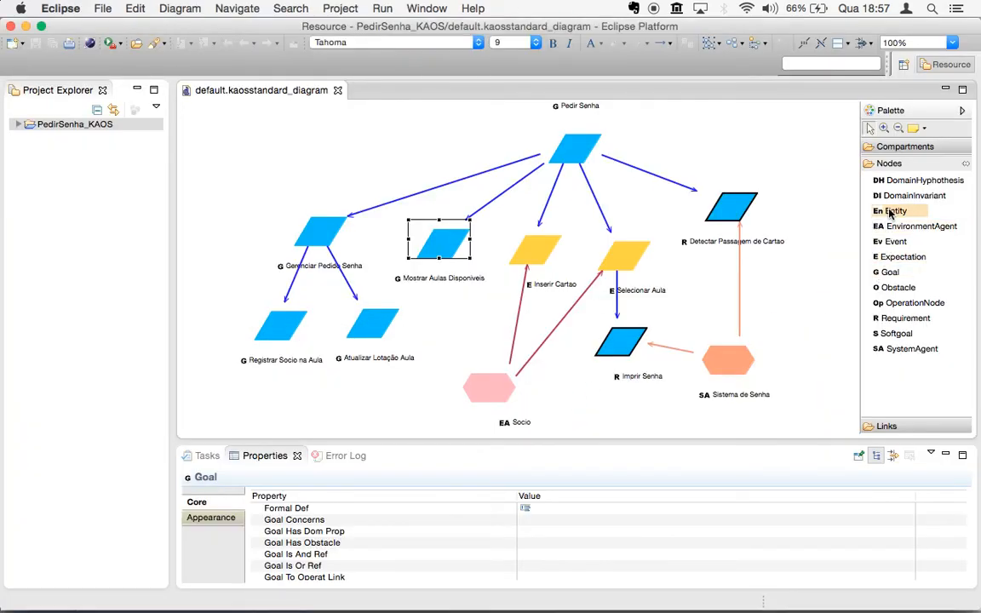
{"action": "left_click", "coordinate": [363, 396]}
{"action": "mouse_move", "coordinate": [426, 419]}
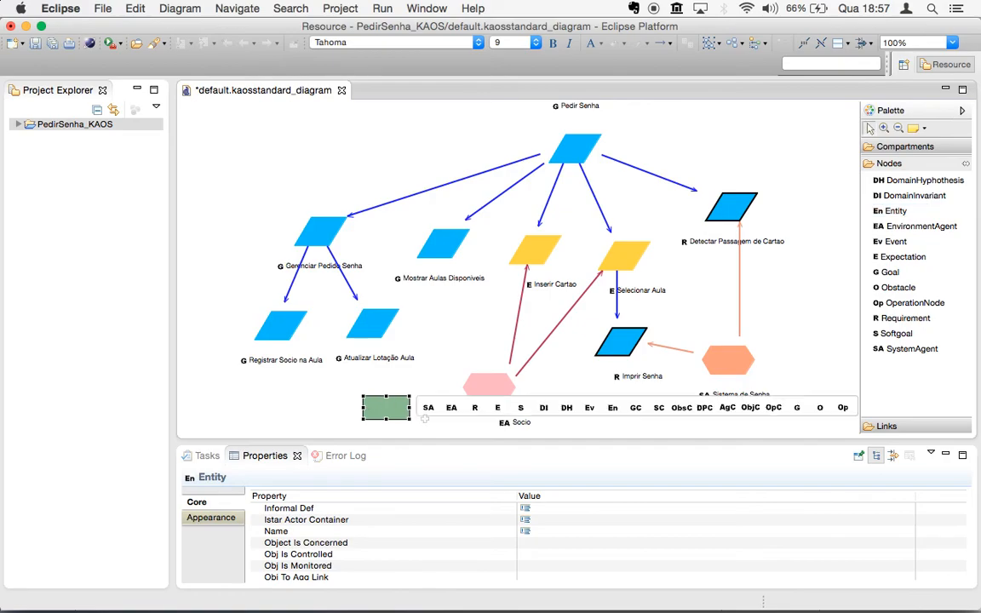
{"action": "type", "text": "Au"}
{"action": "key", "text": "Return"}
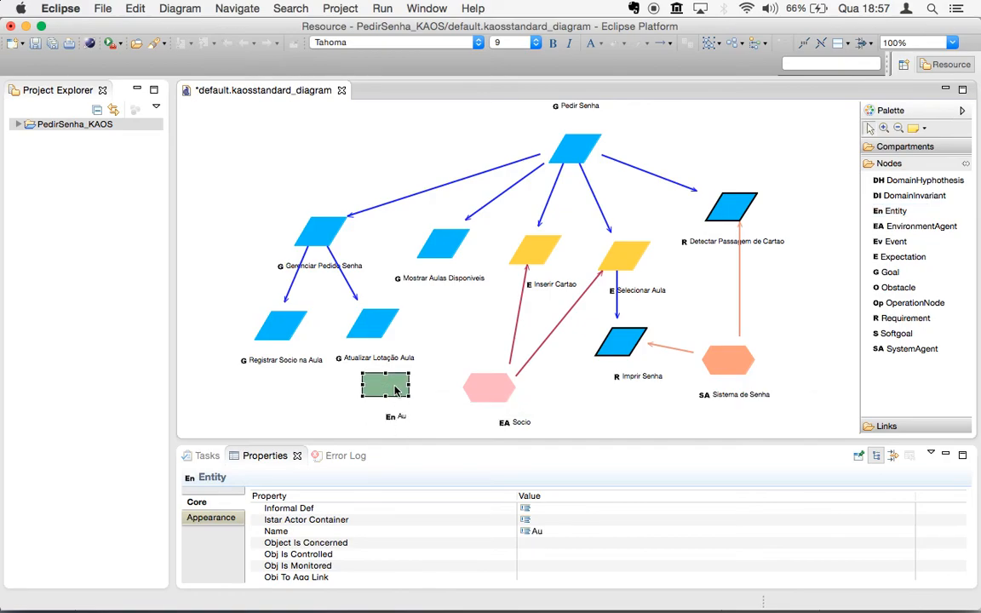
Step: Rename the new entity to Aula
{"action": "left_click", "coordinate": [406, 416]}
{"action": "left_click", "coordinate": [403, 417]}
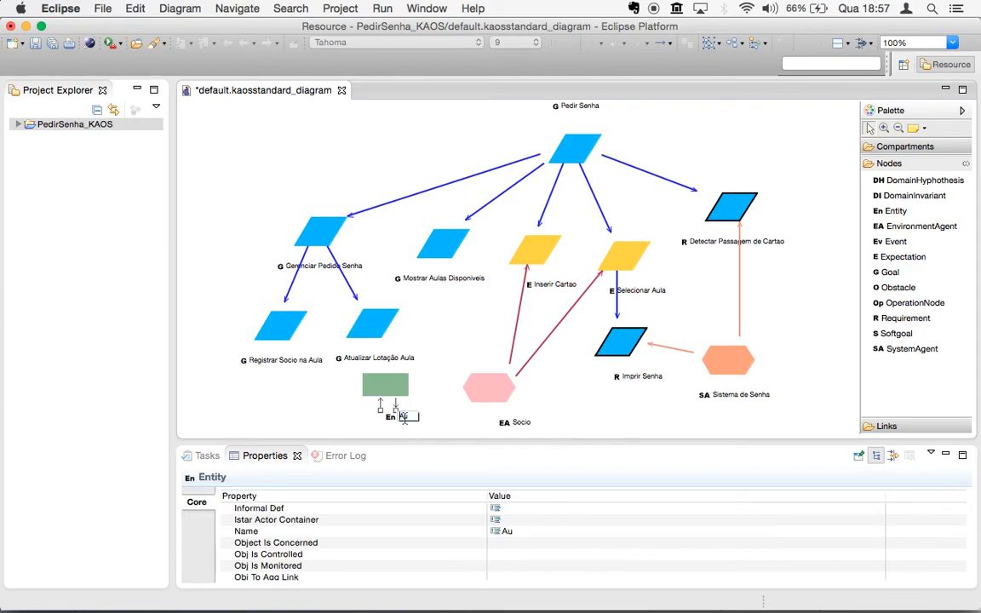
{"action": "left_click", "coordinate": [544, 533]}
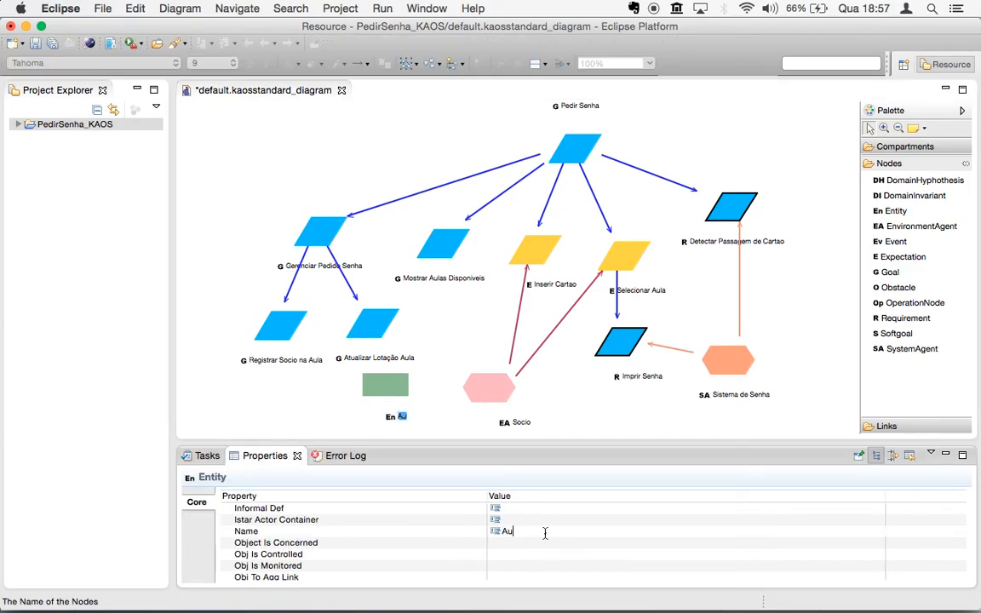
{"action": "key", "text": "Return"}
{"action": "left_click", "coordinate": [368, 434]}
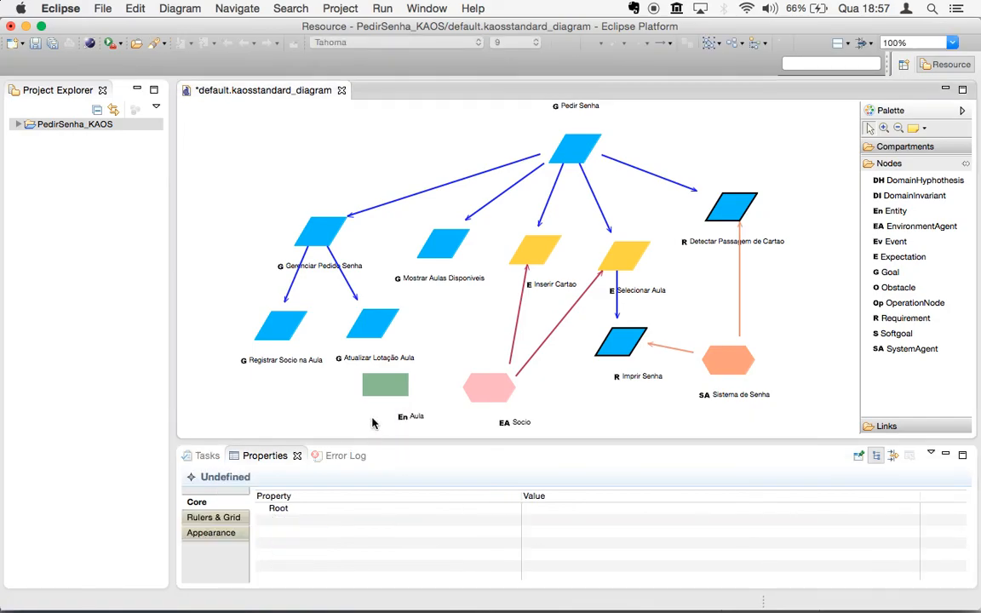
Step: Connect the Mostrar Aulas Disponiveis goal to the Aula entity with a Concerns link, bent clear of the Atualizar Lotação Aula goal
{"action": "mouse_move", "coordinate": [449, 258]}
{"action": "left_mouse_down"}
{"action": "mouse_move", "coordinate": [443, 327]}
{"action": "mouse_move", "coordinate": [410, 375]}
{"action": "mouse_move", "coordinate": [415, 367]}
{"action": "left_mouse_up"}
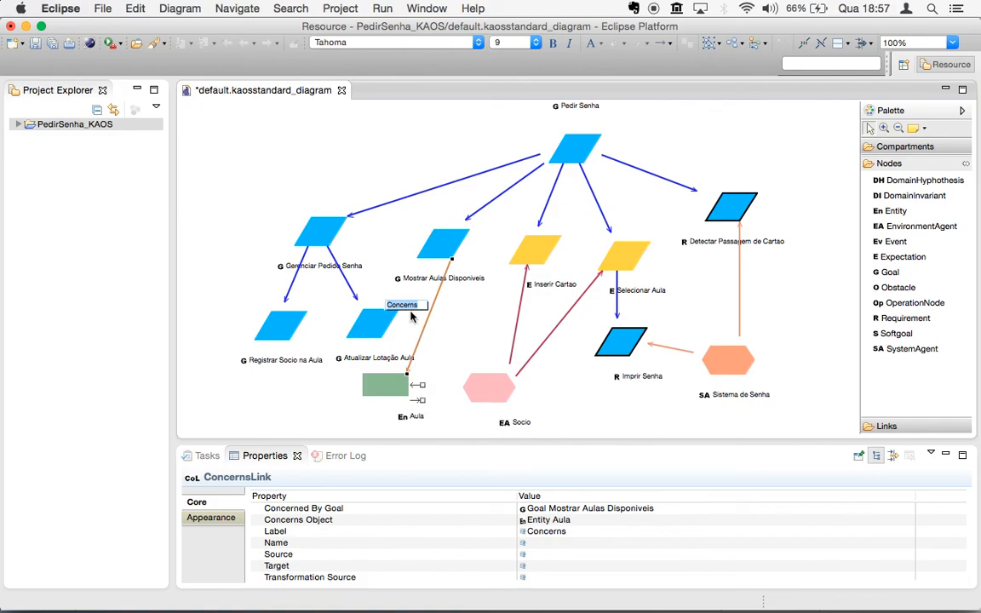
{"action": "left_click_drag", "start_coordinate": [430, 316], "coordinate": [451, 353]}
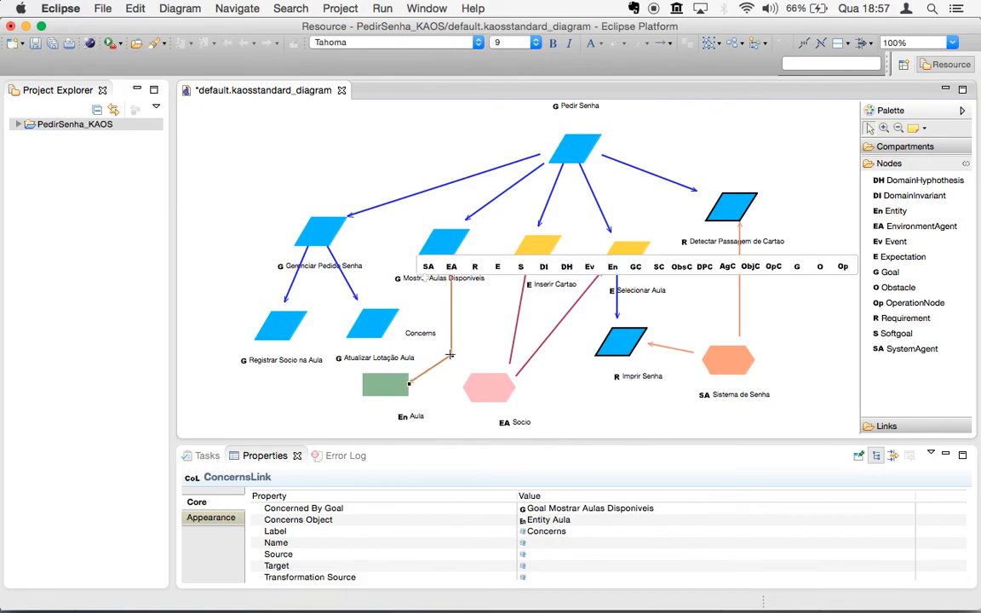
{"action": "left_click", "coordinate": [399, 348]}
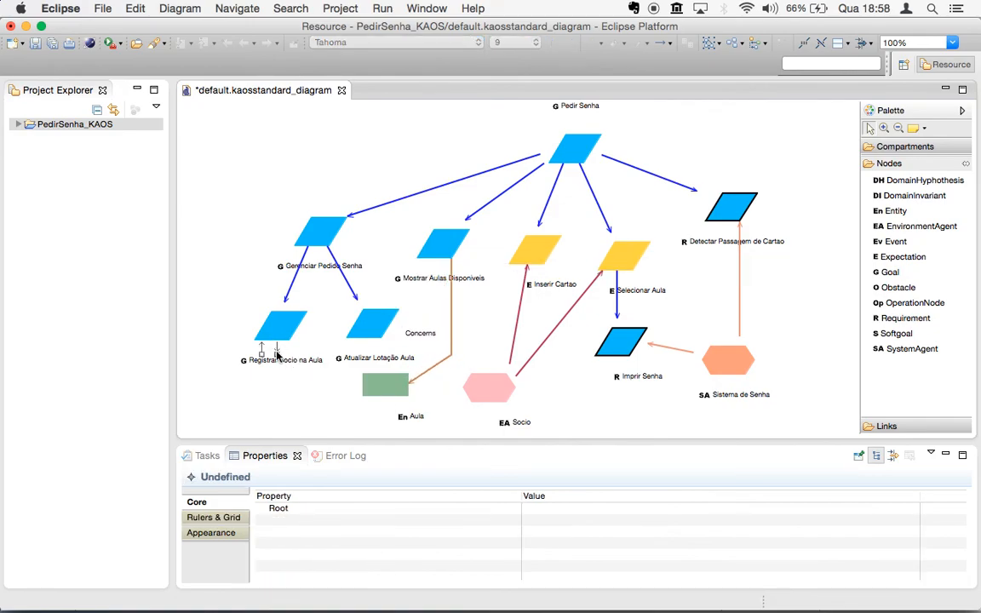
Step: Add Concerns links from Registrar Socio na Aula, bent below that goal, and from Atualizar Lotação Aula to the Aula entity
{"action": "left_click_drag", "start_coordinate": [277, 349], "coordinate": [265, 396]}
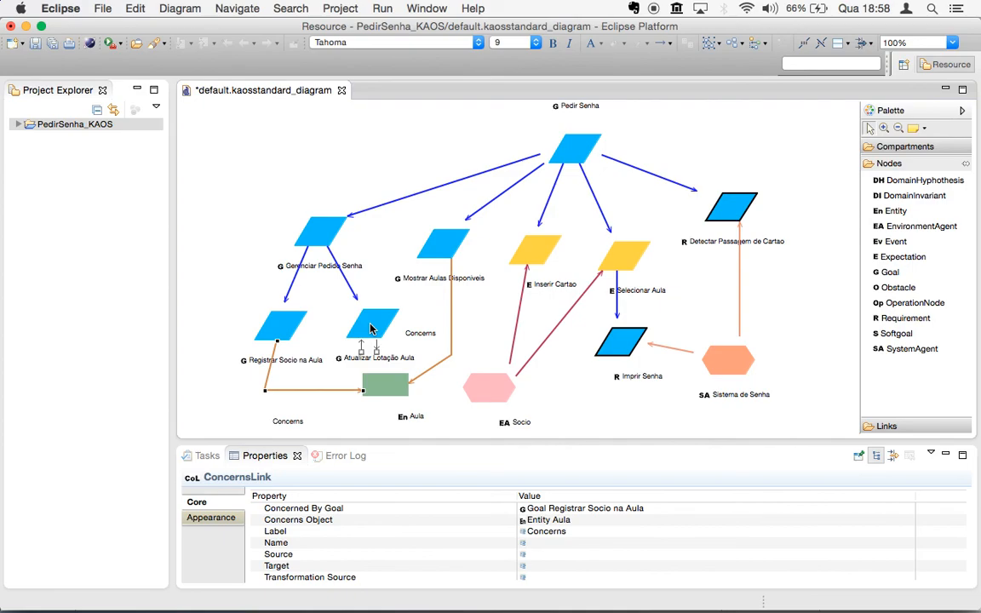
{"action": "left_click", "coordinate": [377, 355]}
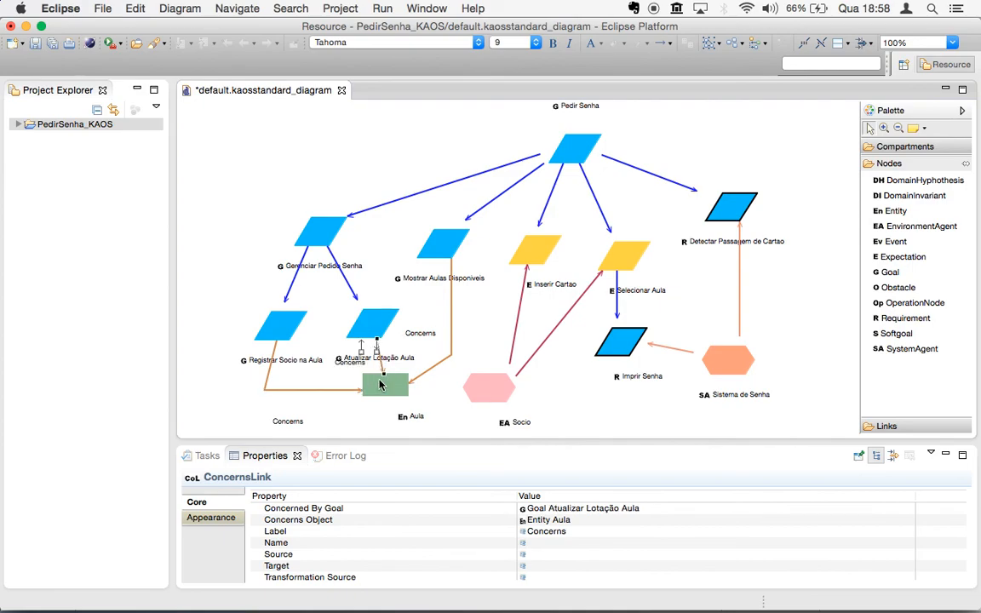
Step: Reposition the Concerns labels of the Atualizar Lotação Aula and Mostrar Aulas Disponiveis links and lower the bend in the latter link
{"action": "left_click", "coordinate": [326, 381]}
{"action": "left_click_drag", "start_coordinate": [349, 363], "coordinate": [445, 320]}
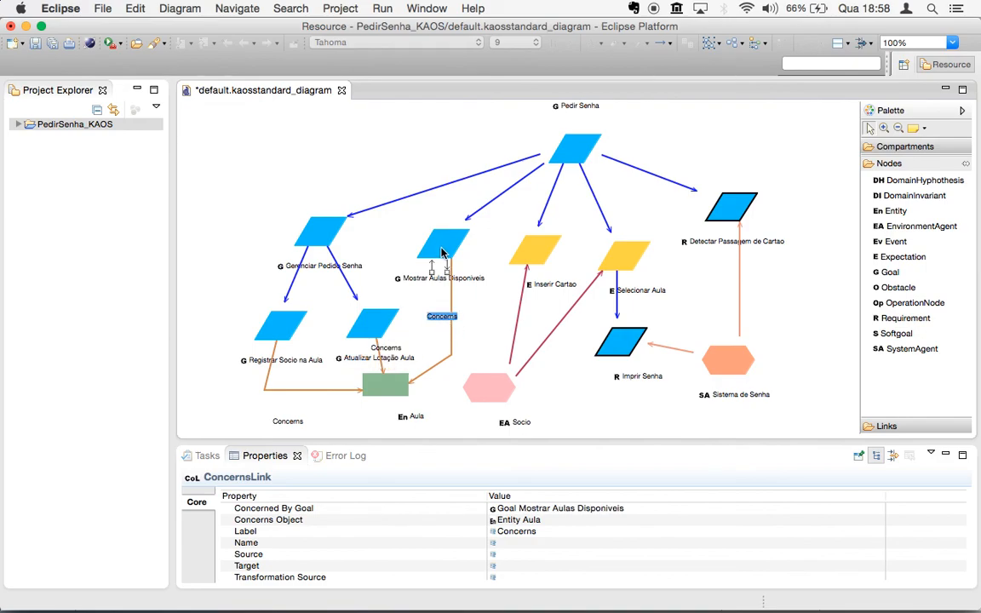
{"action": "left_click", "coordinate": [383, 394]}
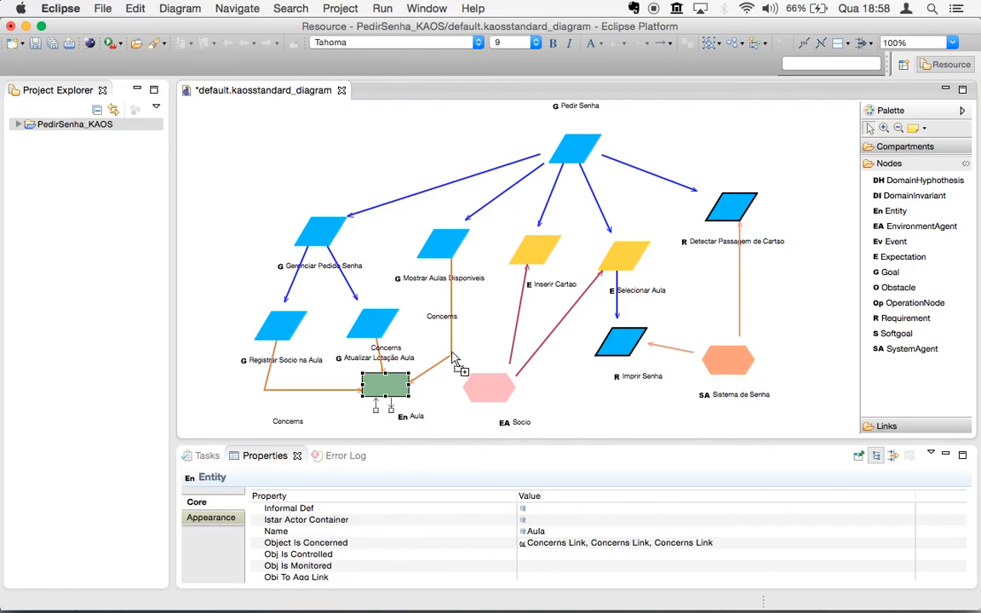
{"action": "left_click", "coordinate": [451, 353]}
{"action": "left_click_drag", "start_coordinate": [453, 356], "coordinate": [451, 380]}
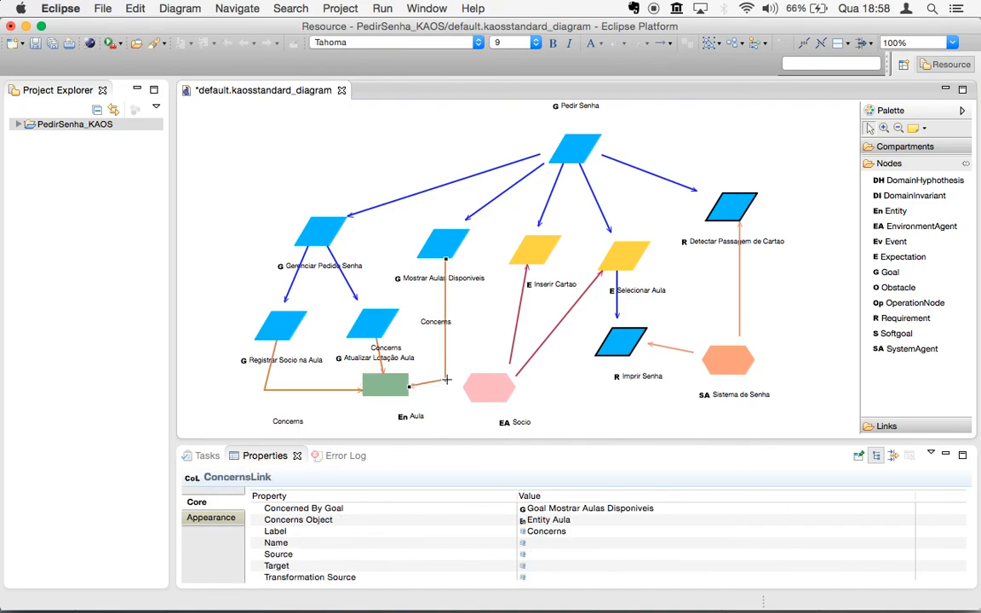
Step: Select the Aula entity and save the diagram
{"action": "left_click", "coordinate": [383, 393]}
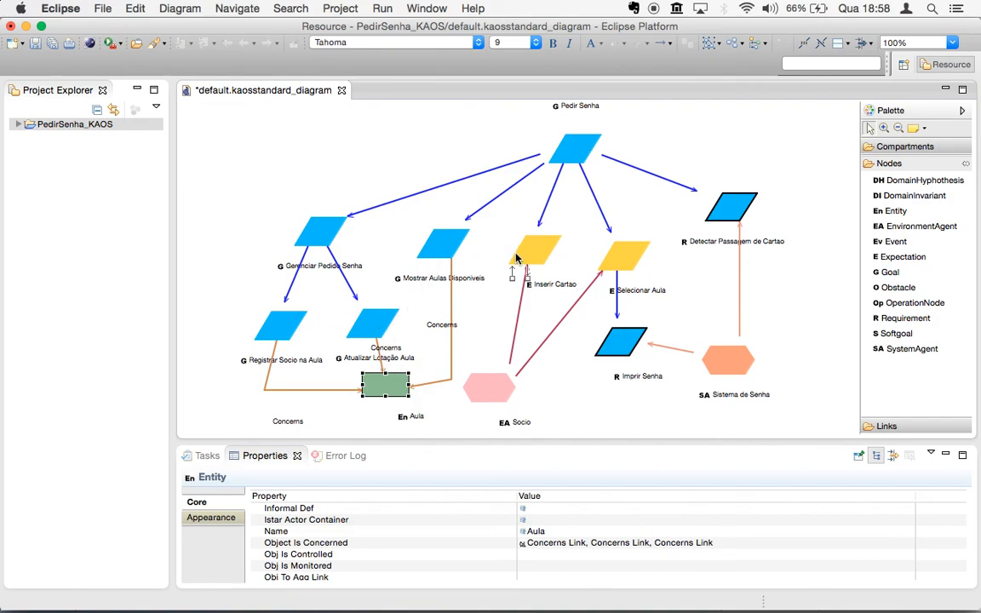
{"action": "key", "text": "super+s"}
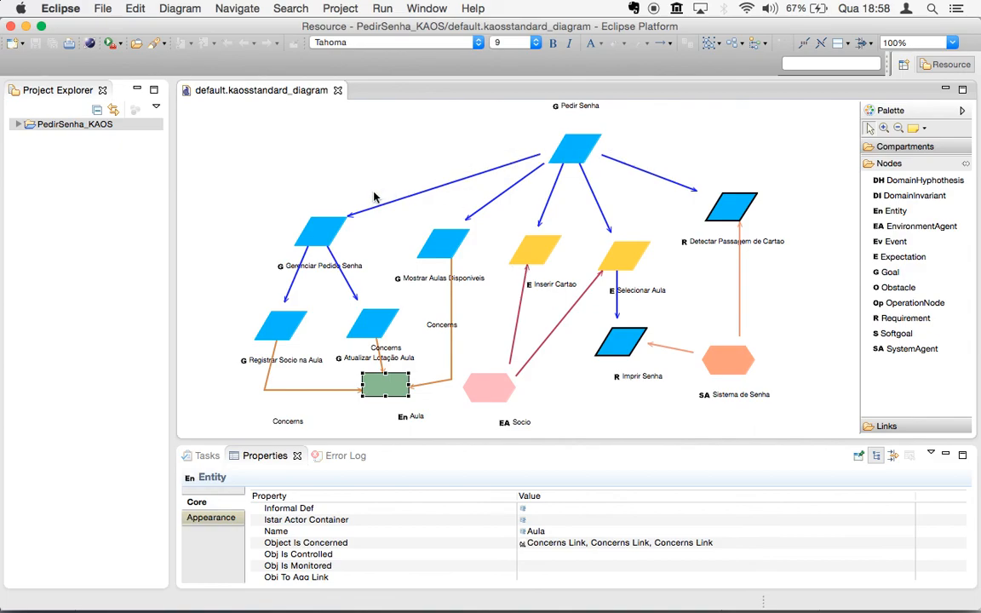
{"action": "mouse_move", "coordinate": [374, 196]}
{"action": "mouse_move", "coordinate": [620, 380]}
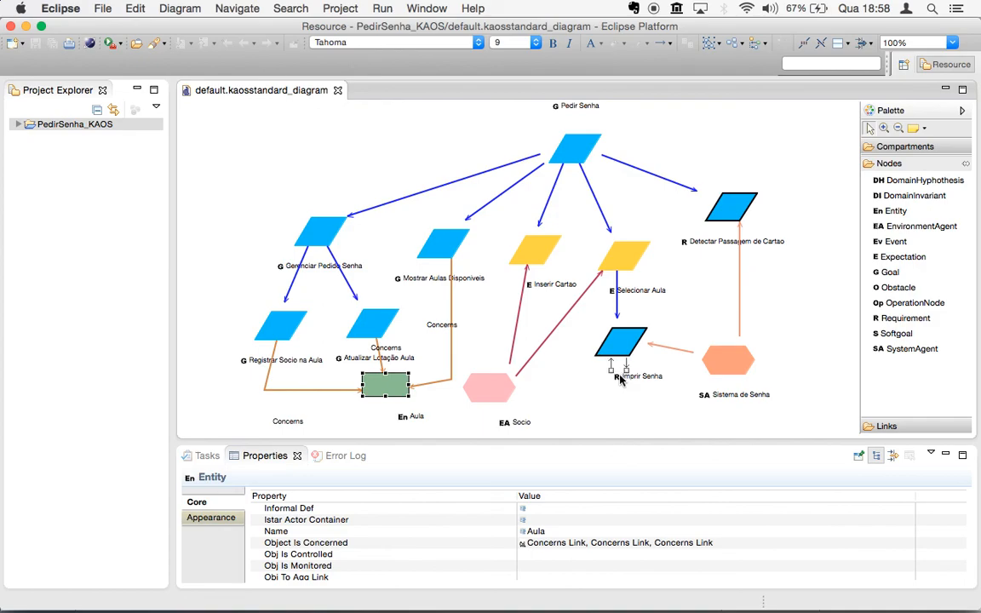